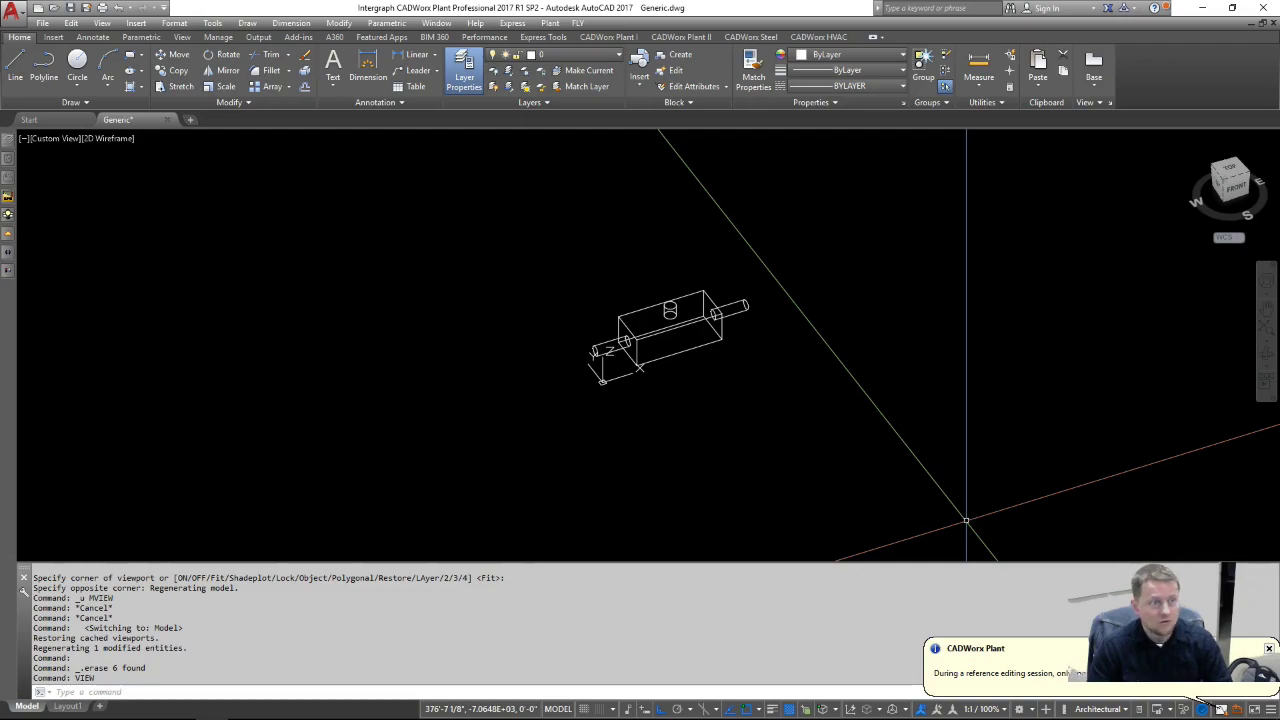
{"action": "scroll", "coordinate": [720, 375], "scroll_direction": "down", "scroll_amount": 2}
{"action": "scroll", "coordinate": [731, 357], "scroll_direction": "up", "scroll_amount": 6}
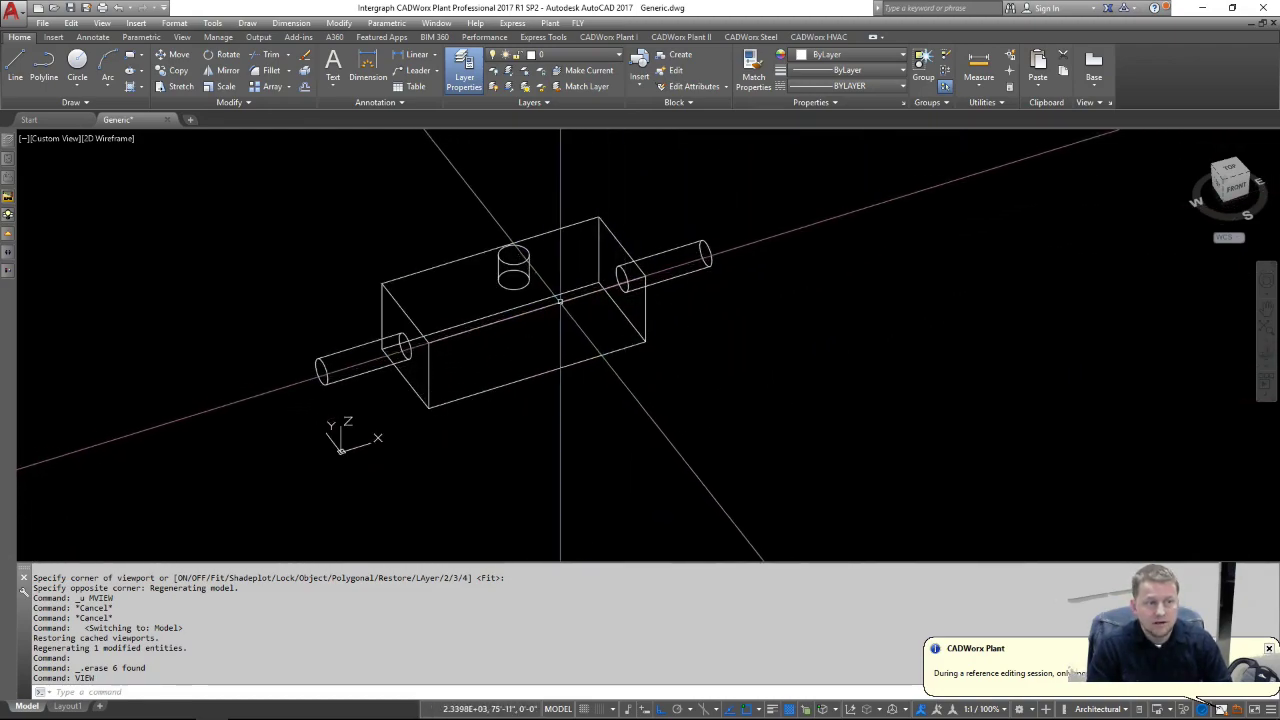
{"action": "double_click", "coordinate": [560, 300]}
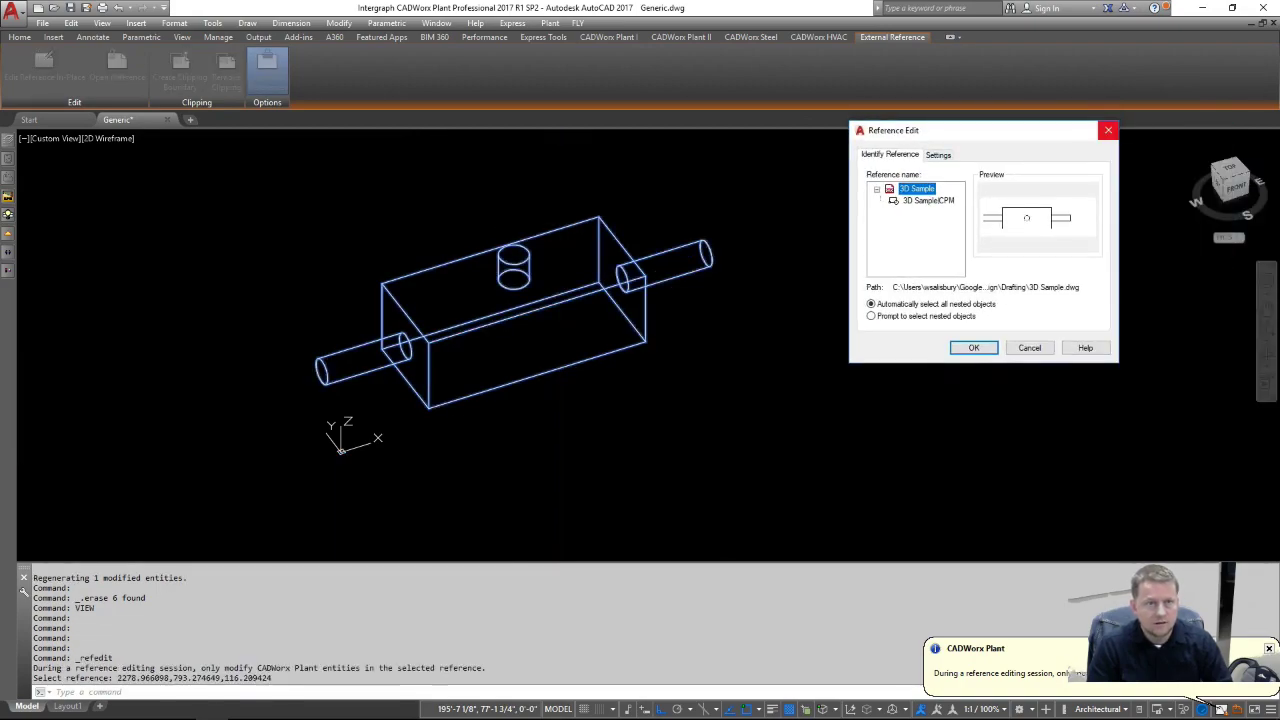
{"action": "left_click", "coordinate": [1108, 130]}
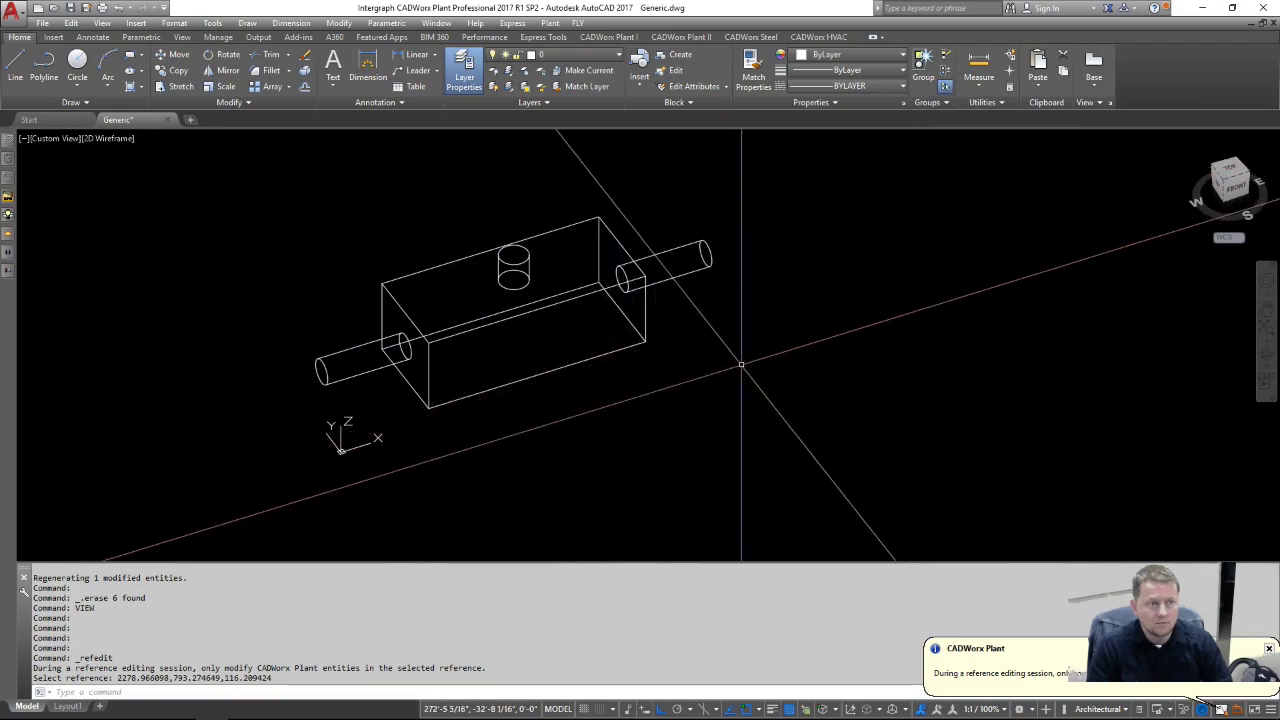
Step: Start a view box set named Object1 with opposite corners around the model at about (-101', 369') and (415', -189')
{"action": "scroll", "coordinate": [742, 366], "scroll_direction": "down", "scroll_amount": 2}
{"action": "middle_click_drag", "start_coordinate": [664, 381], "coordinate": [788, 346]}
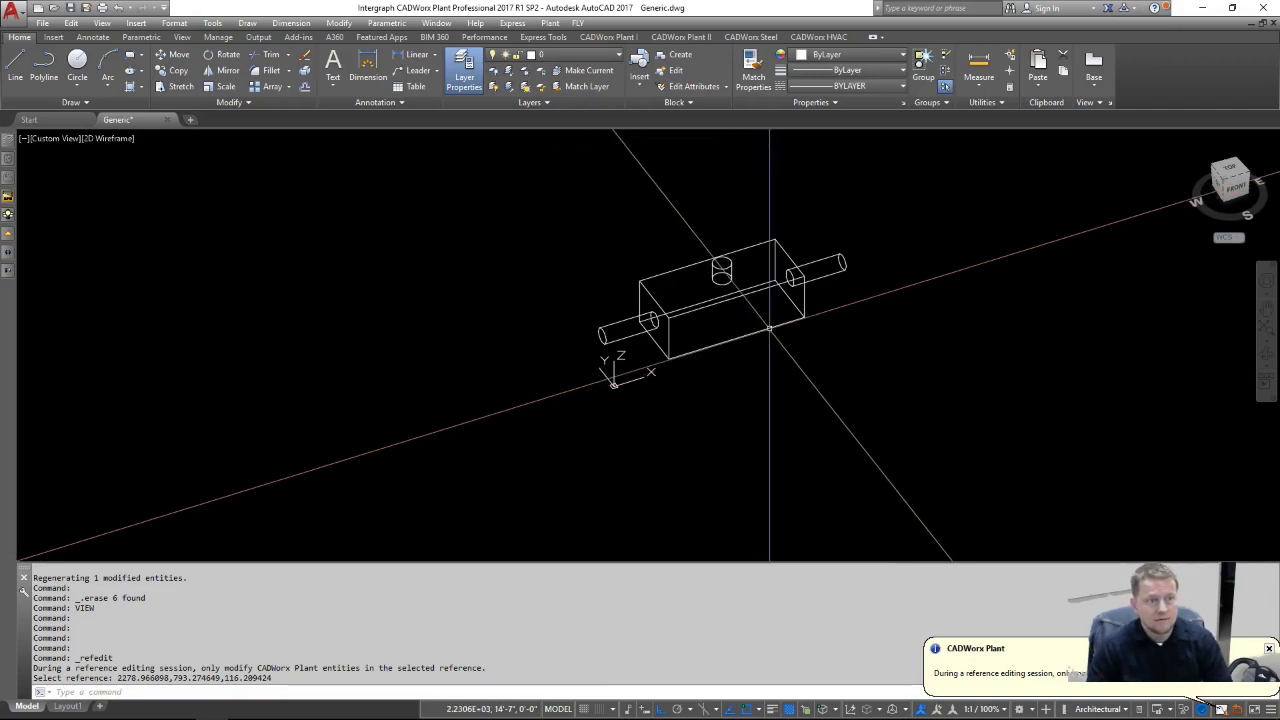
{"action": "scroll", "coordinate": [536, 426], "scroll_direction": "down", "scroll_amount": 2}
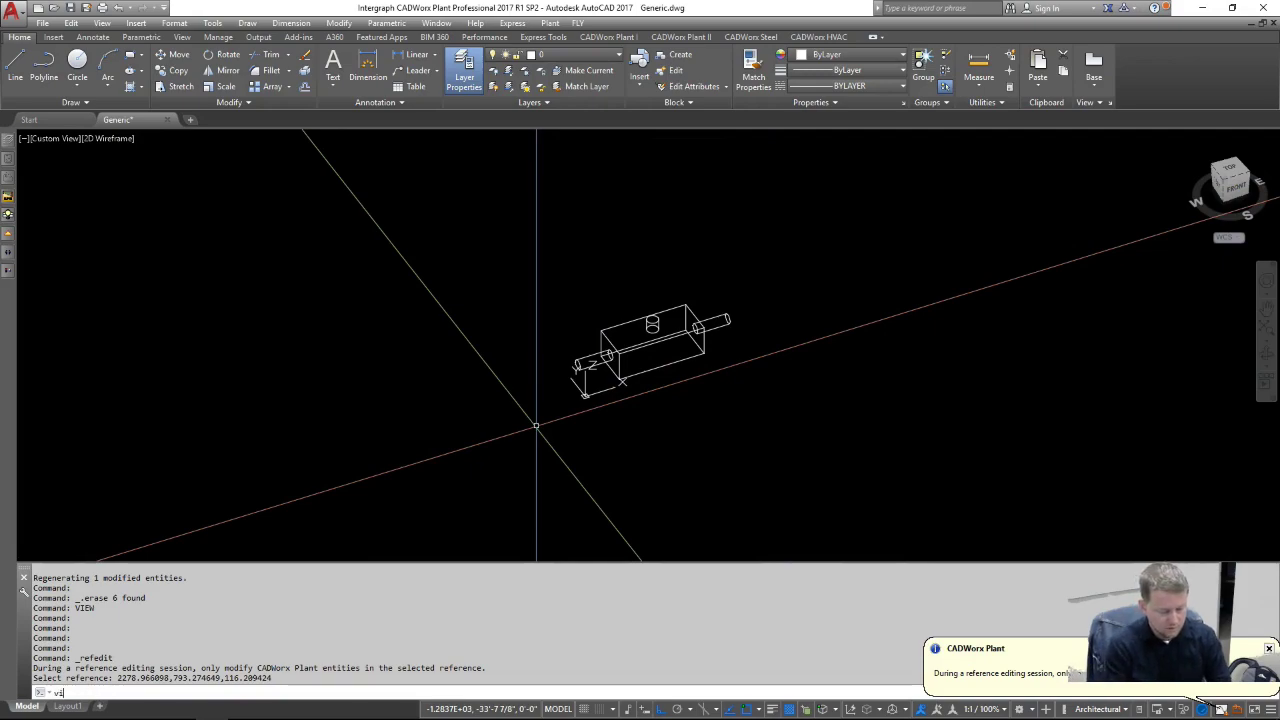
{"action": "type", "text": "x"}
{"action": "key", "text": "Return"}
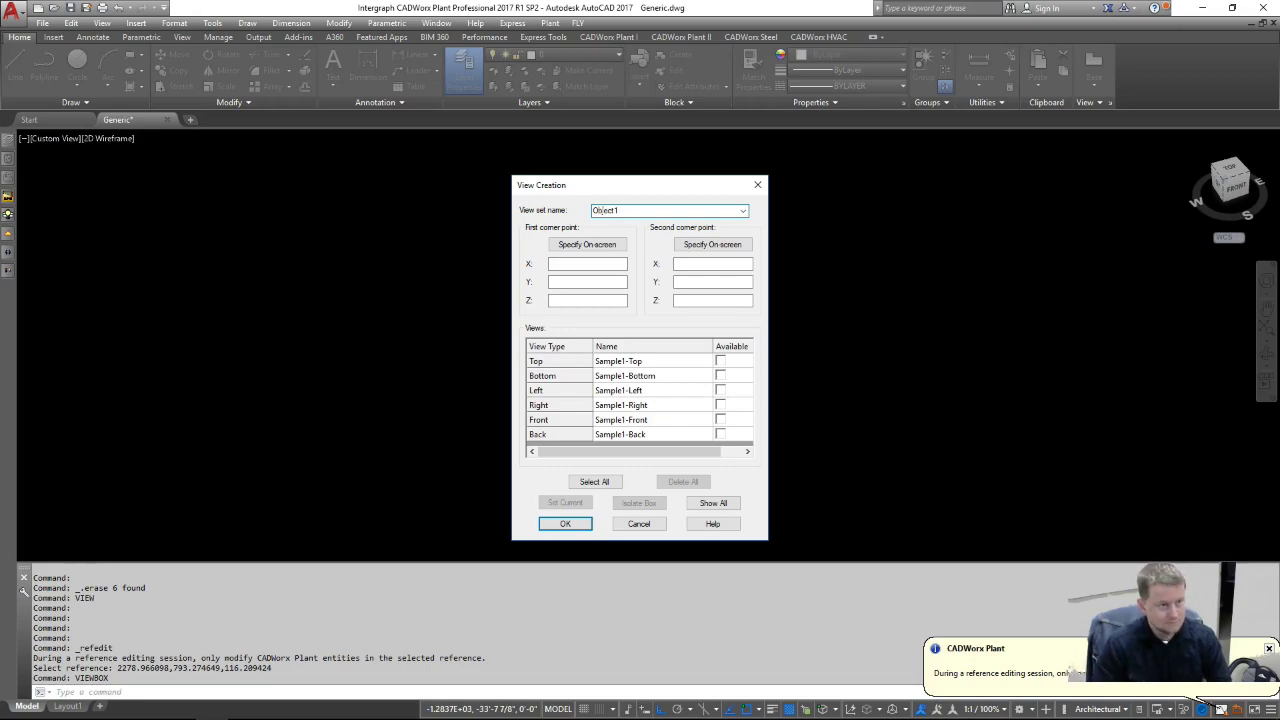
{"action": "left_click", "coordinate": [587, 244]}
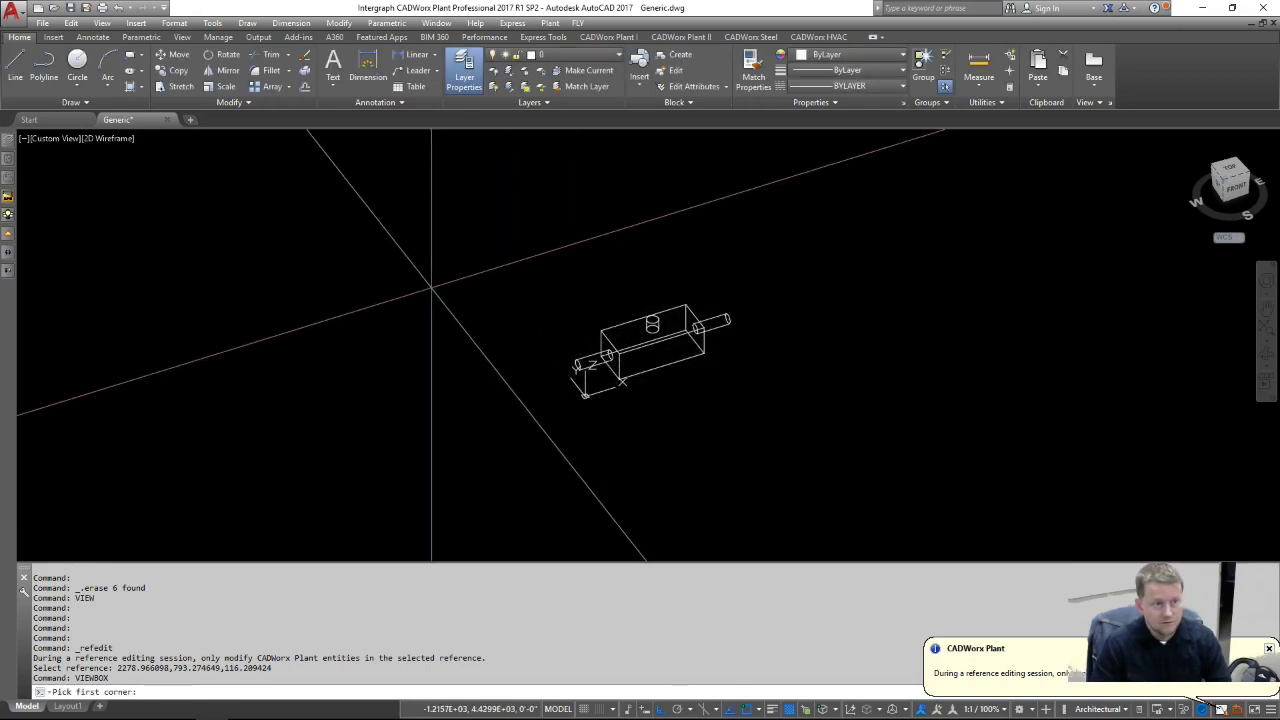
{"action": "left_click", "coordinate": [434, 286]}
{"action": "left_click", "coordinate": [712, 244]}
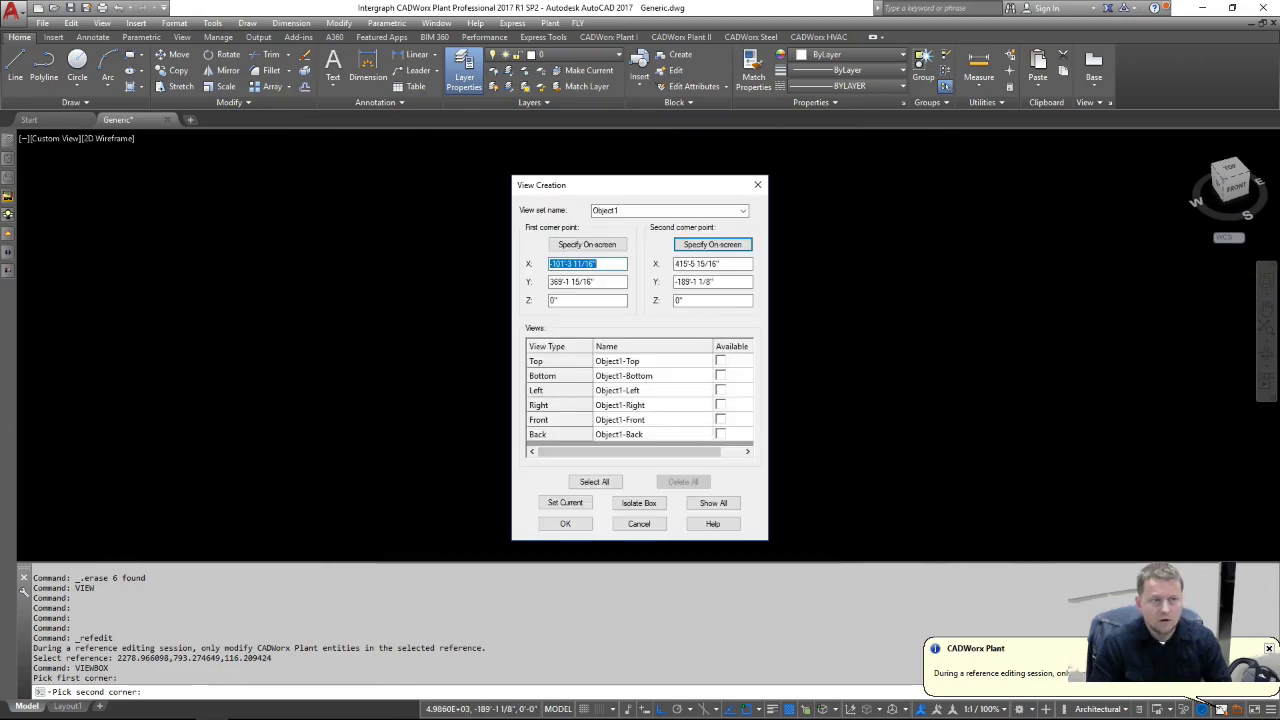
Step: Set the second corner's Z to 100', make all six orthographic views available, and create the view box
{"action": "left_click_drag", "start_coordinate": [640, 185], "coordinate": [266, 168]}
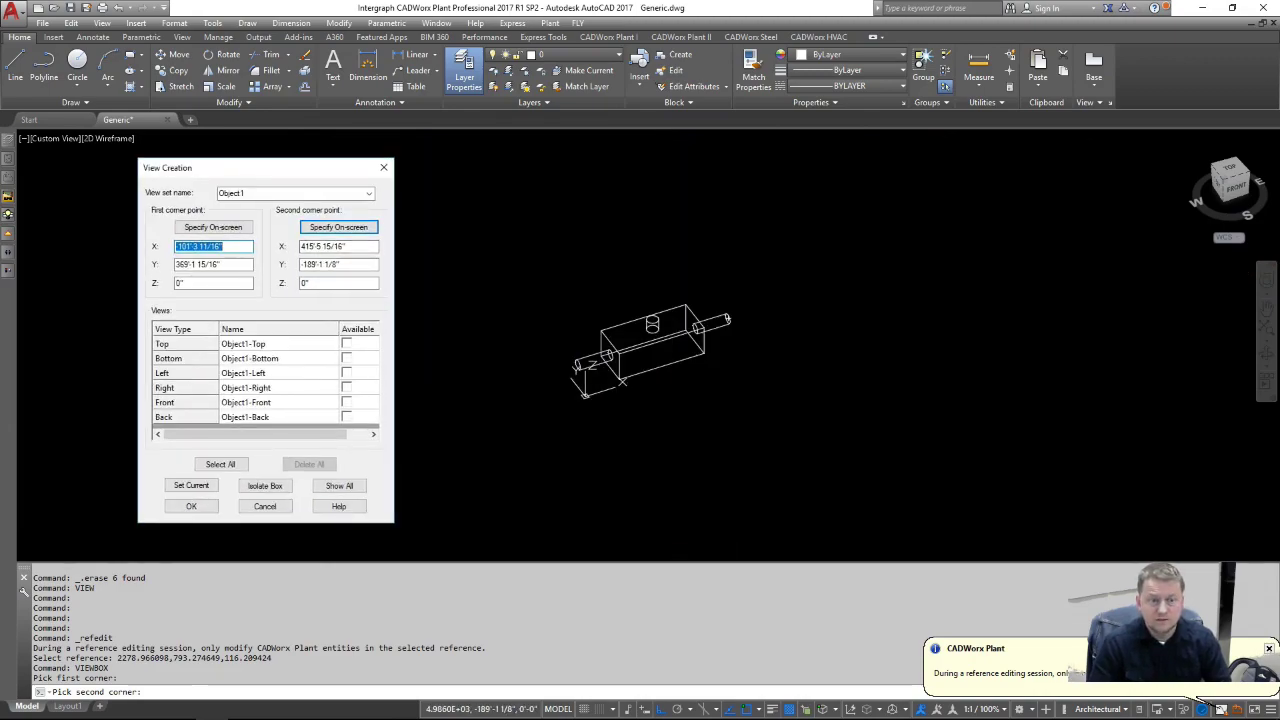
{"action": "left_click_drag", "start_coordinate": [266, 168], "coordinate": [358, 177]}
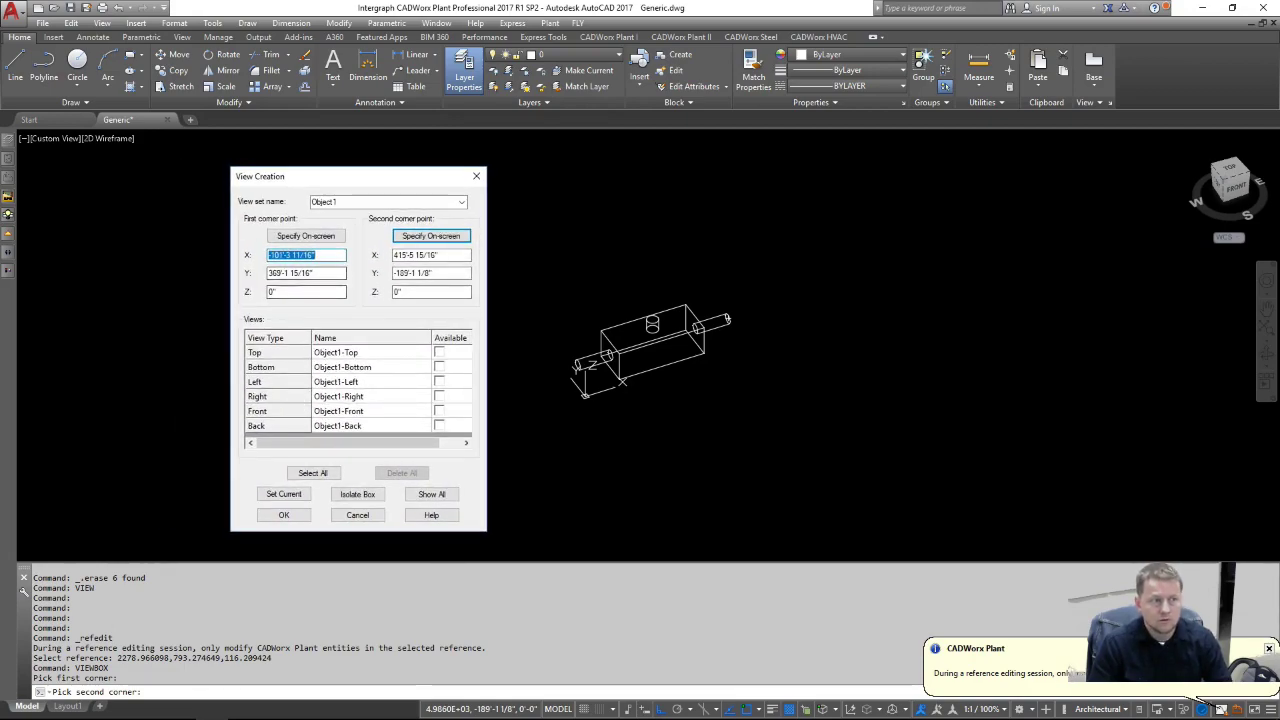
{"action": "double_click", "coordinate": [399, 292]}
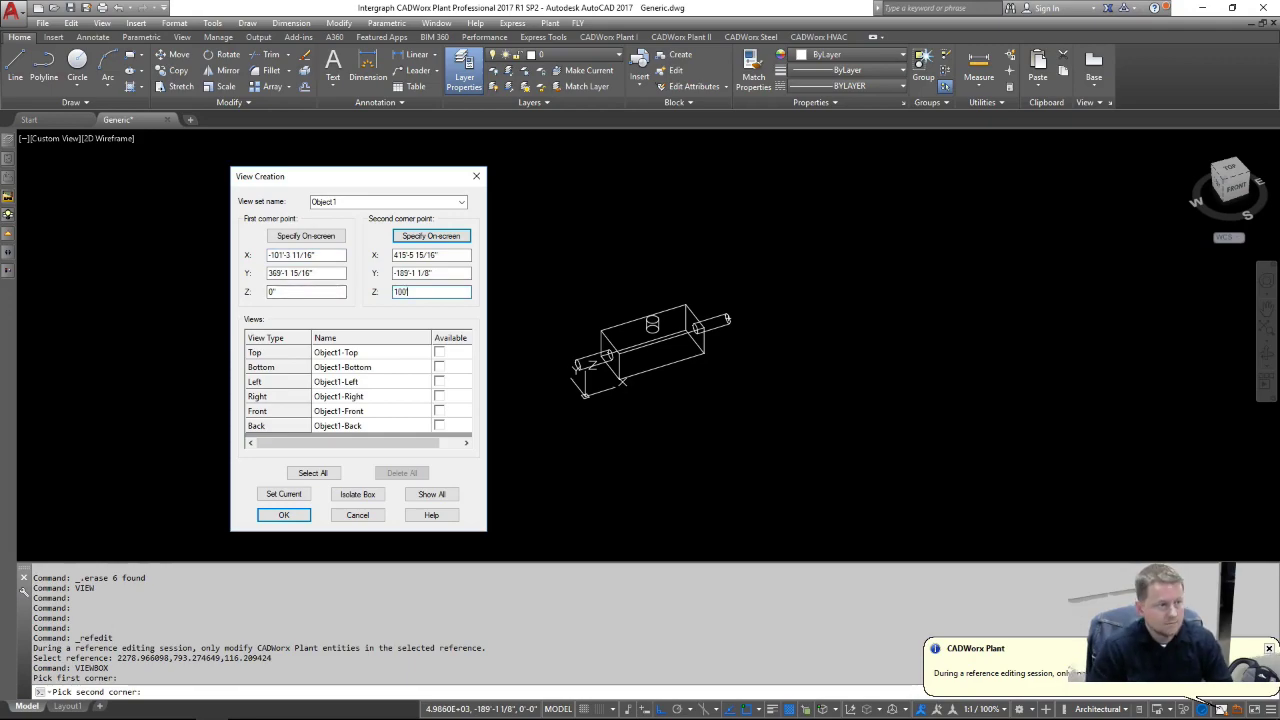
{"action": "type", "text": "100"}
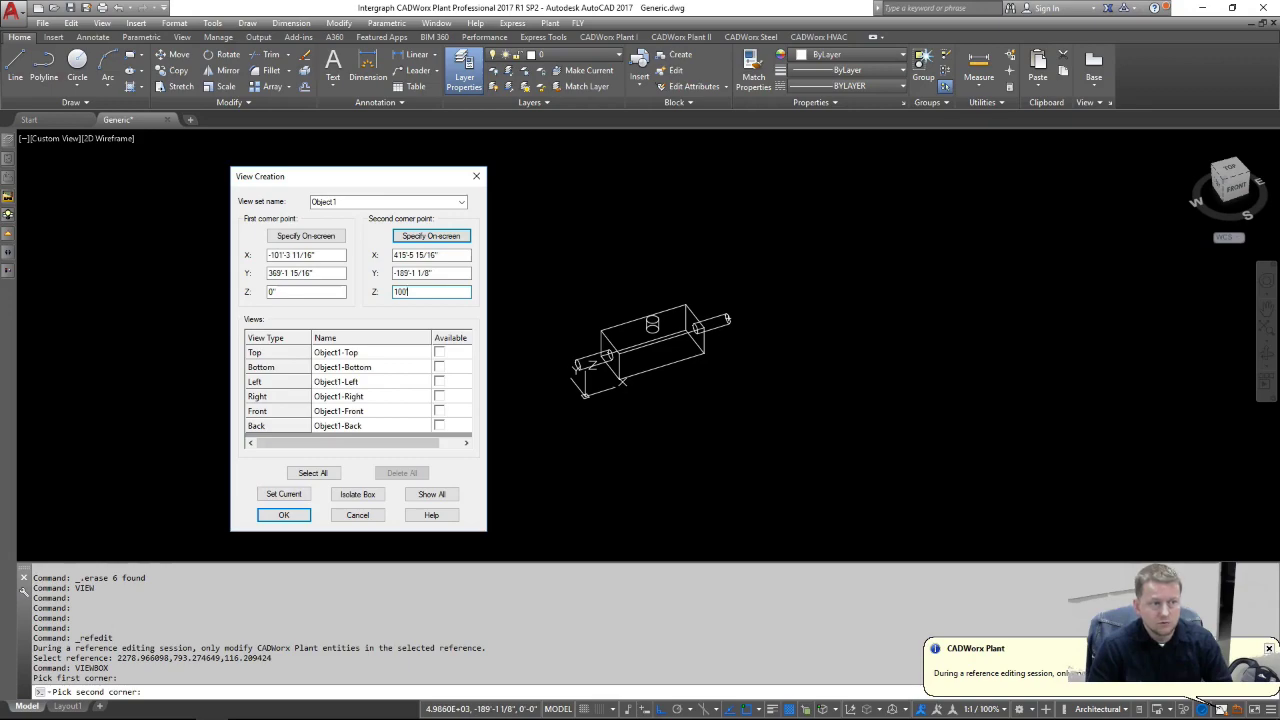
{"action": "type", "text": "'"}
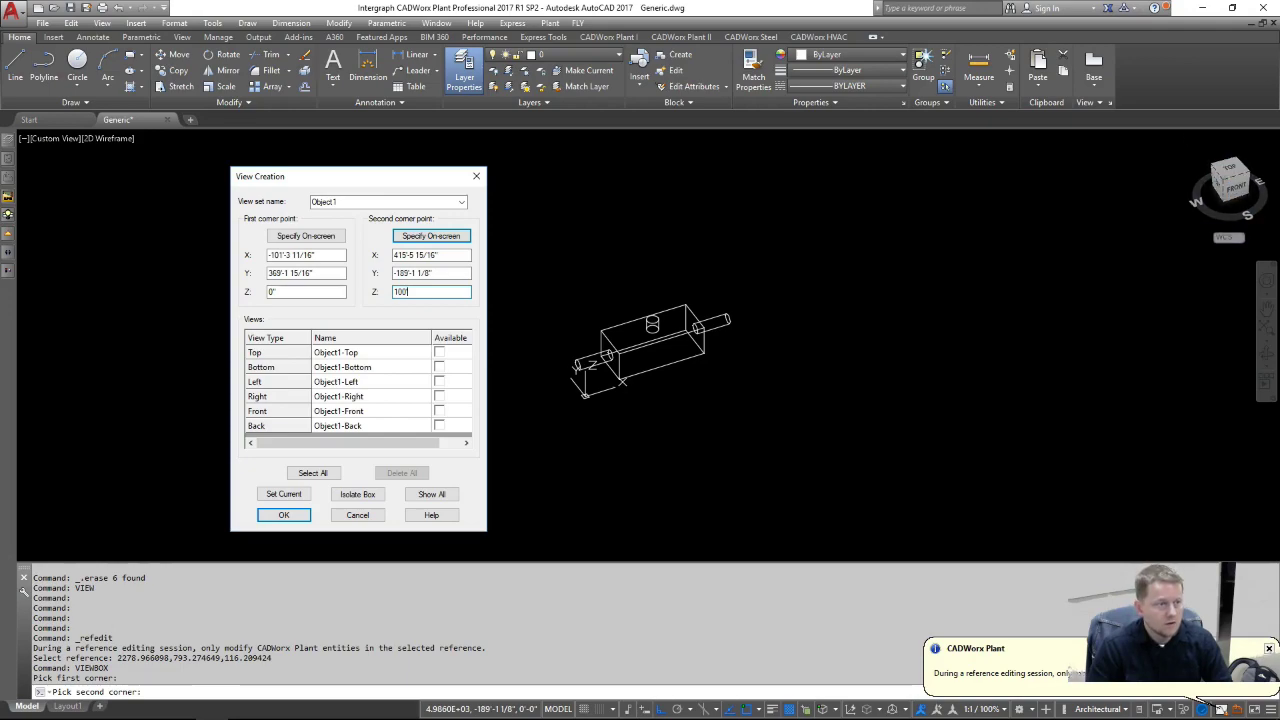
{"action": "left_click", "coordinate": [291, 473]}
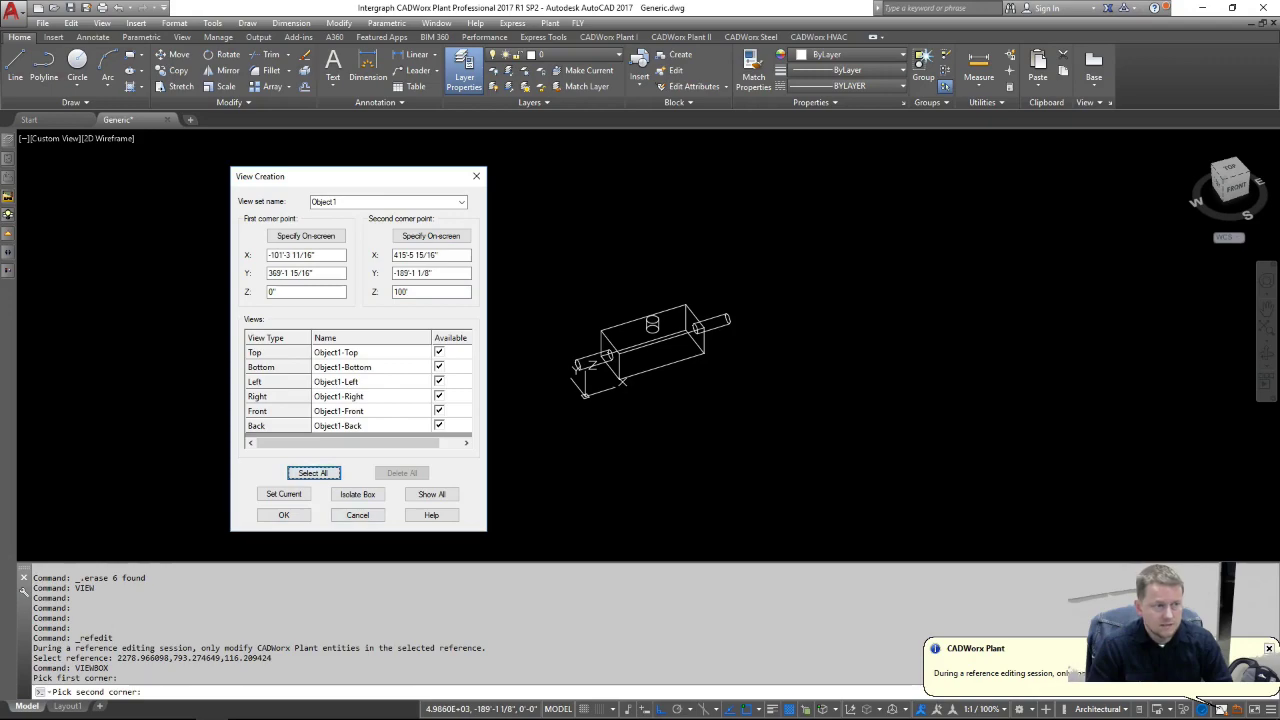
{"action": "left_click", "coordinate": [283, 515]}
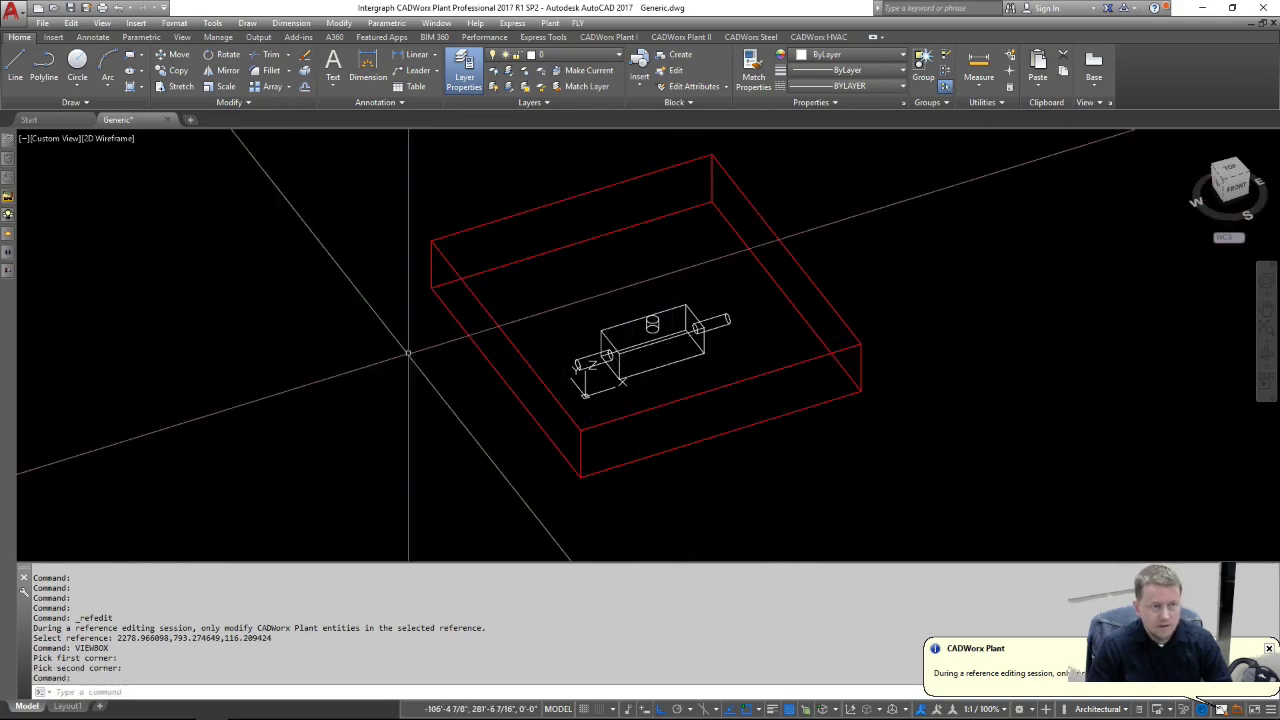
Step: Check the Object1 Bottom, Front, Left, Right and Top model views in the View Manager
{"action": "type", "text": "view"}
{"action": "key", "text": "Return"}
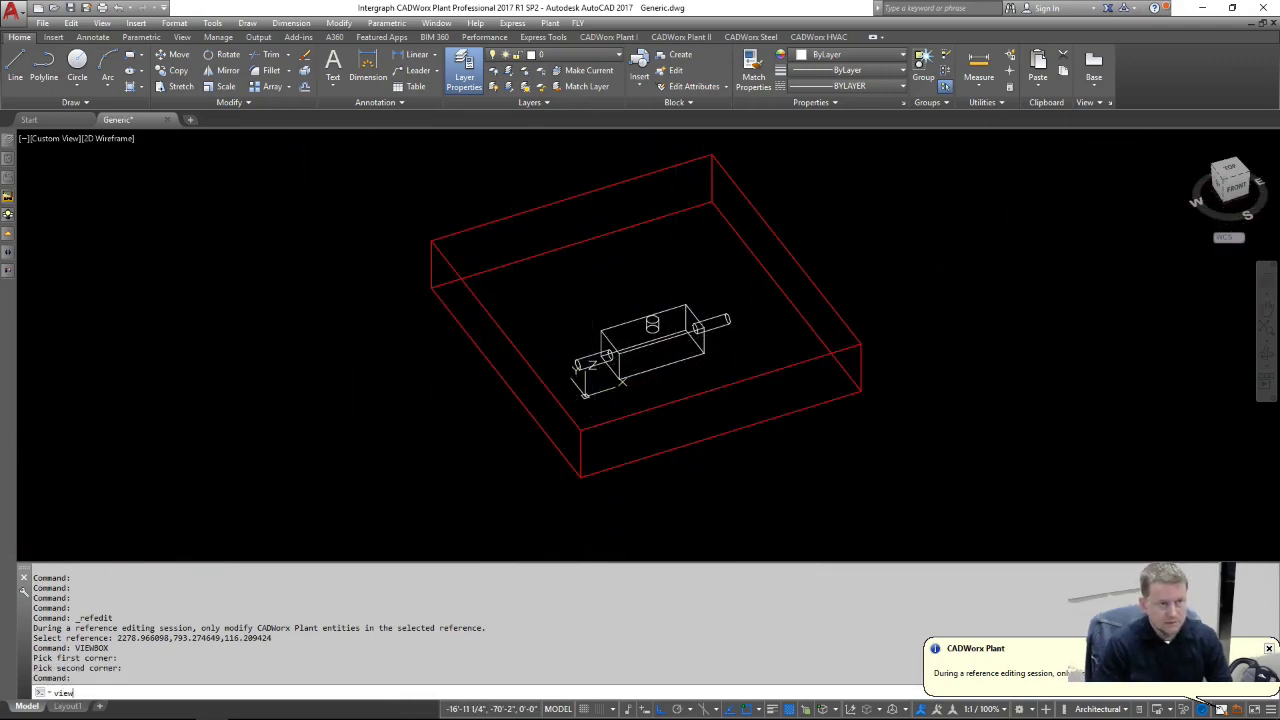
{"action": "left_click_drag", "start_coordinate": [560, 238], "coordinate": [952, 210]}
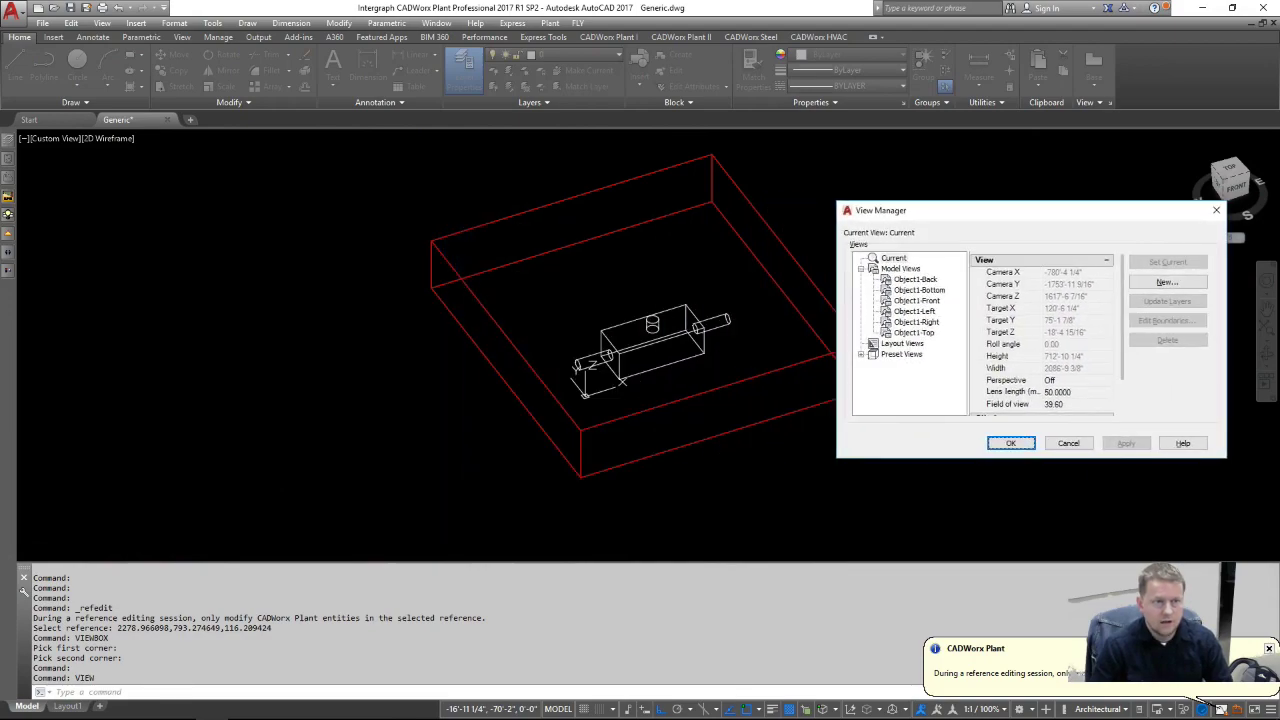
{"action": "left_click", "coordinate": [919, 290]}
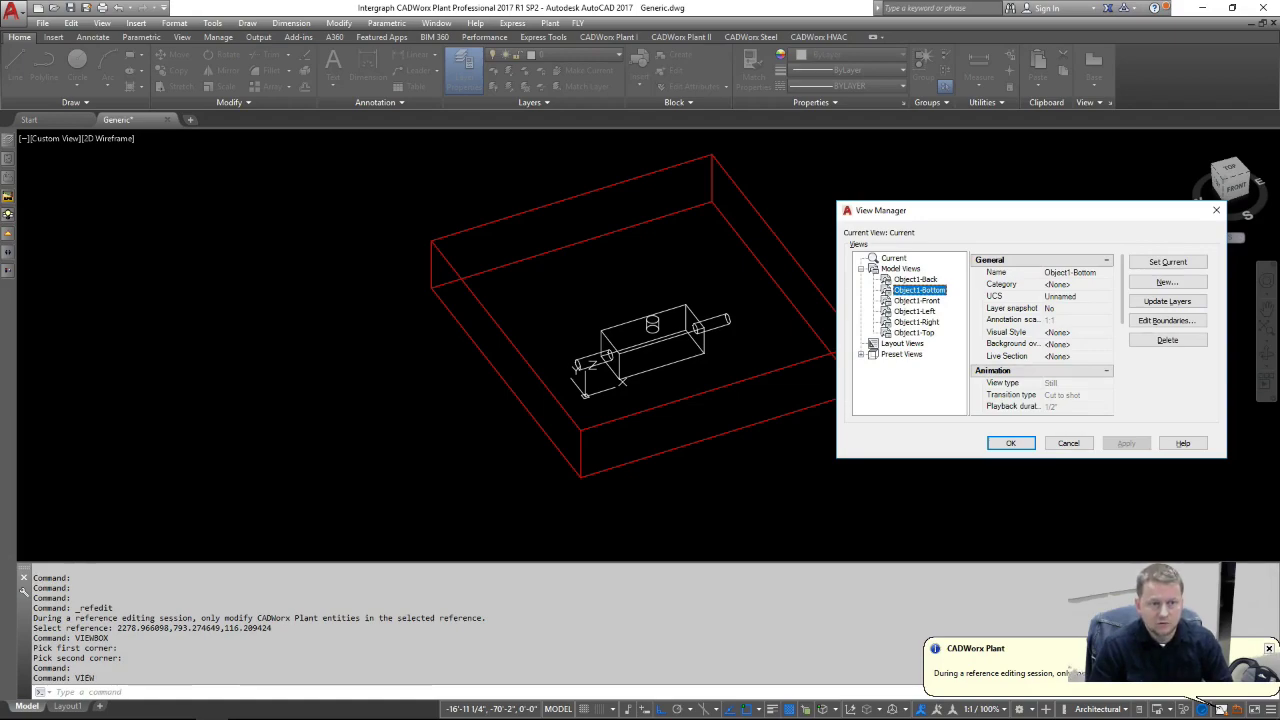
{"action": "left_click", "coordinate": [917, 301]}
{"action": "left_click", "coordinate": [915, 311]}
{"action": "left_click", "coordinate": [916, 322]}
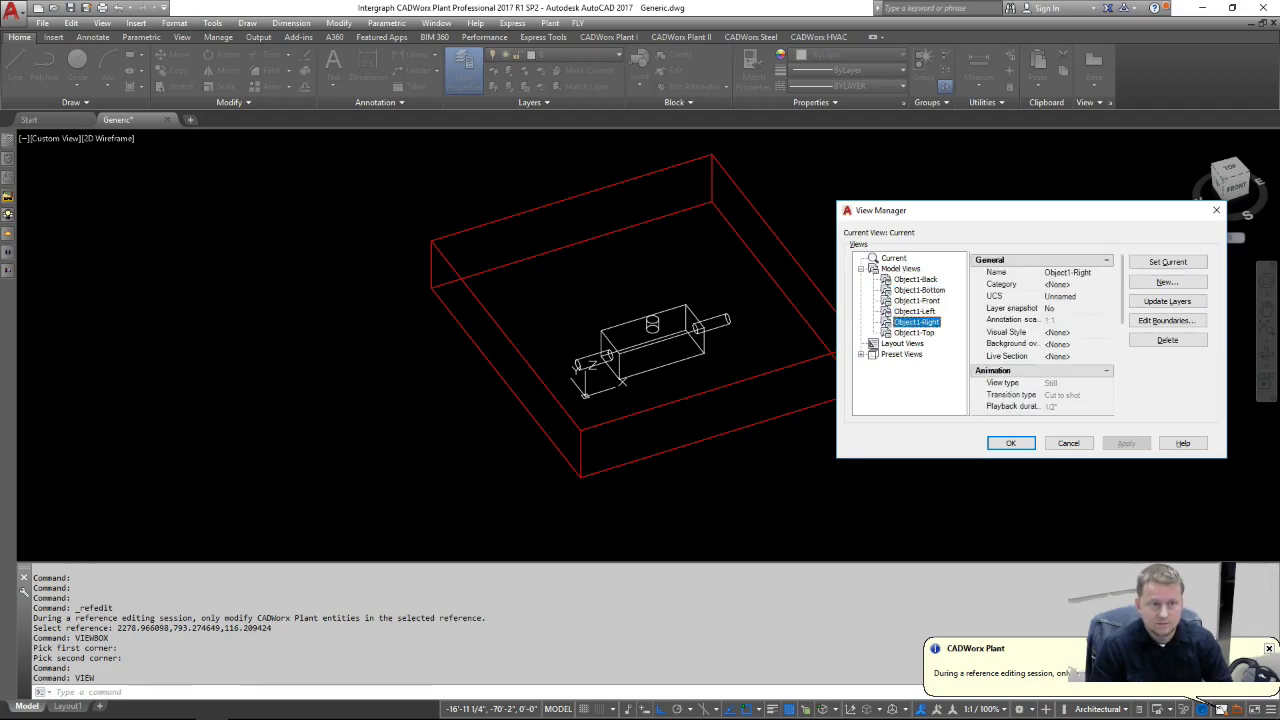
{"action": "left_click", "coordinate": [914, 333]}
{"action": "left_click", "coordinate": [1011, 443]}
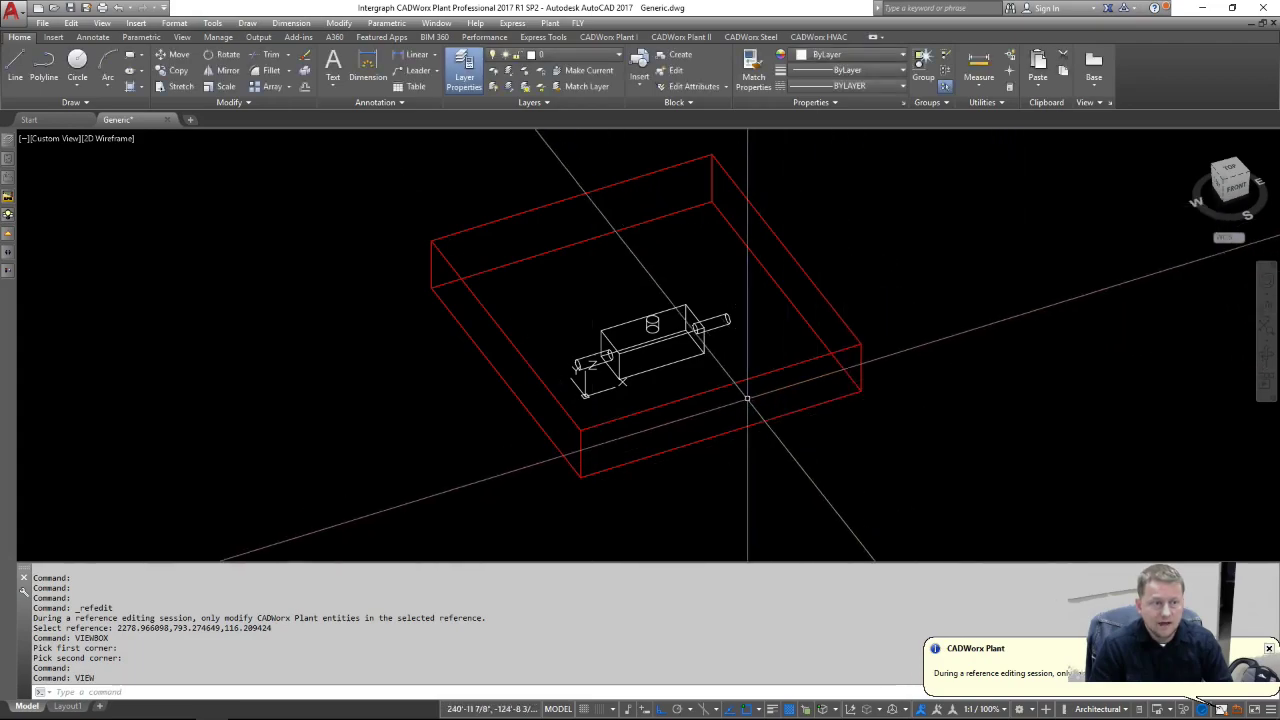
Step: Erase the red view box surrounding the 3D model
{"action": "scroll", "coordinate": [748, 396], "scroll_direction": "up", "scroll_amount": 4}
{"action": "mouse_move", "coordinate": [837, 471]}
{"action": "middle_mouse_down", "text": "shift"}
{"action": "mouse_move", "coordinate": [762, 345]}
{"action": "mouse_move", "coordinate": [590, 325]}
{"action": "mouse_move", "coordinate": [645, 298]}
{"action": "middle_mouse_up", "text": "shift"}
{"action": "middle_click_drag", "start_coordinate": [760, 385], "coordinate": [942, 385], "text": "shift"}
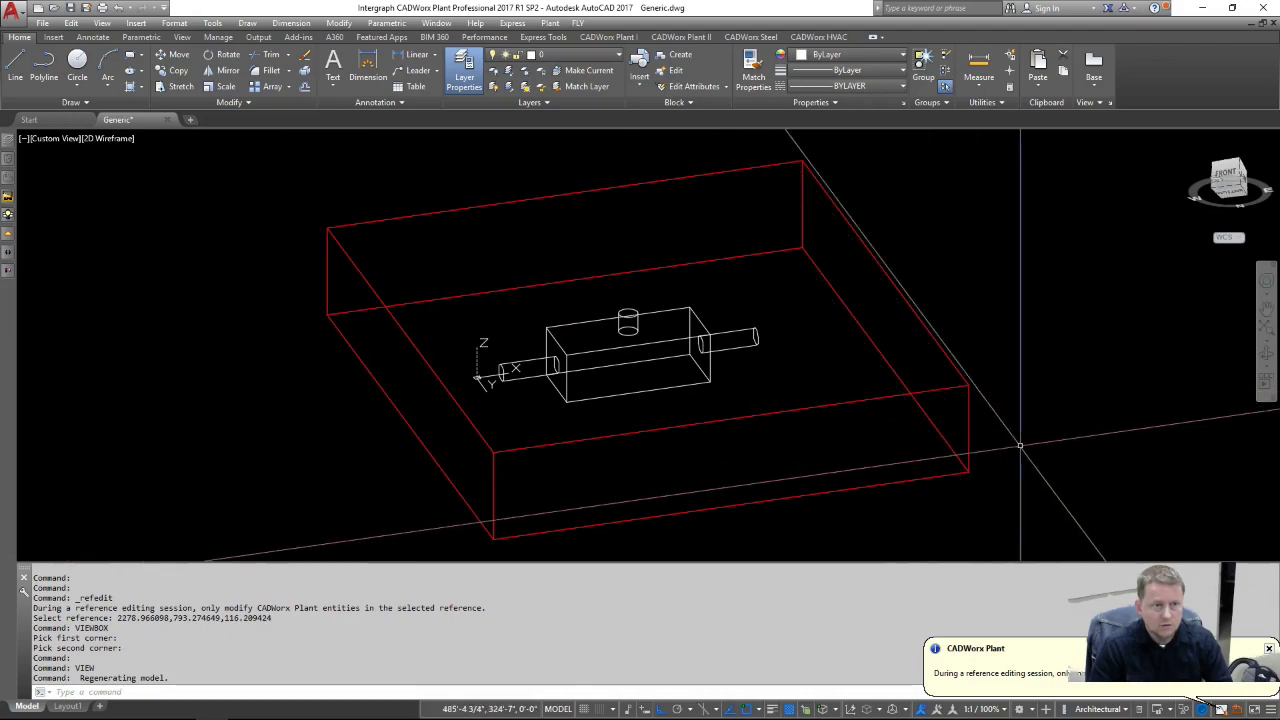
{"action": "left_click", "coordinate": [941, 387]}
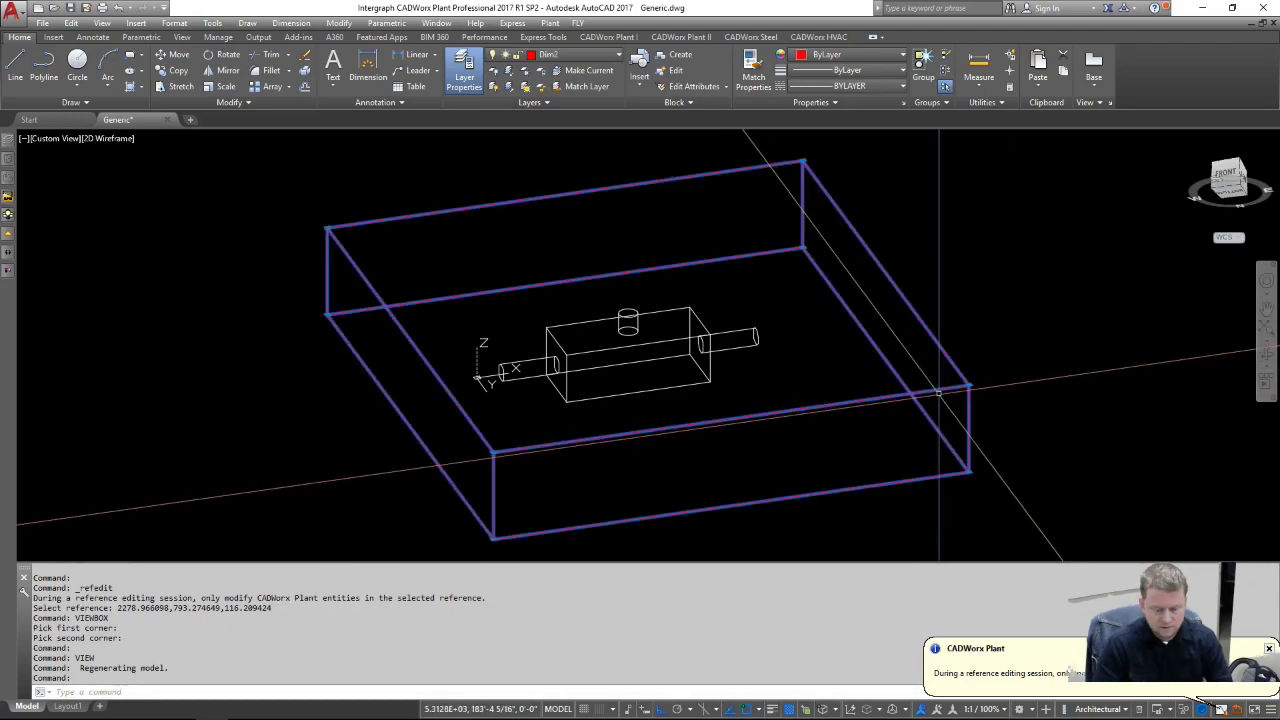
{"action": "key", "text": "Delete"}
Step: Recheck the list of Object1 model views in the View Manager, then close it
{"action": "key", "text": "Return"}
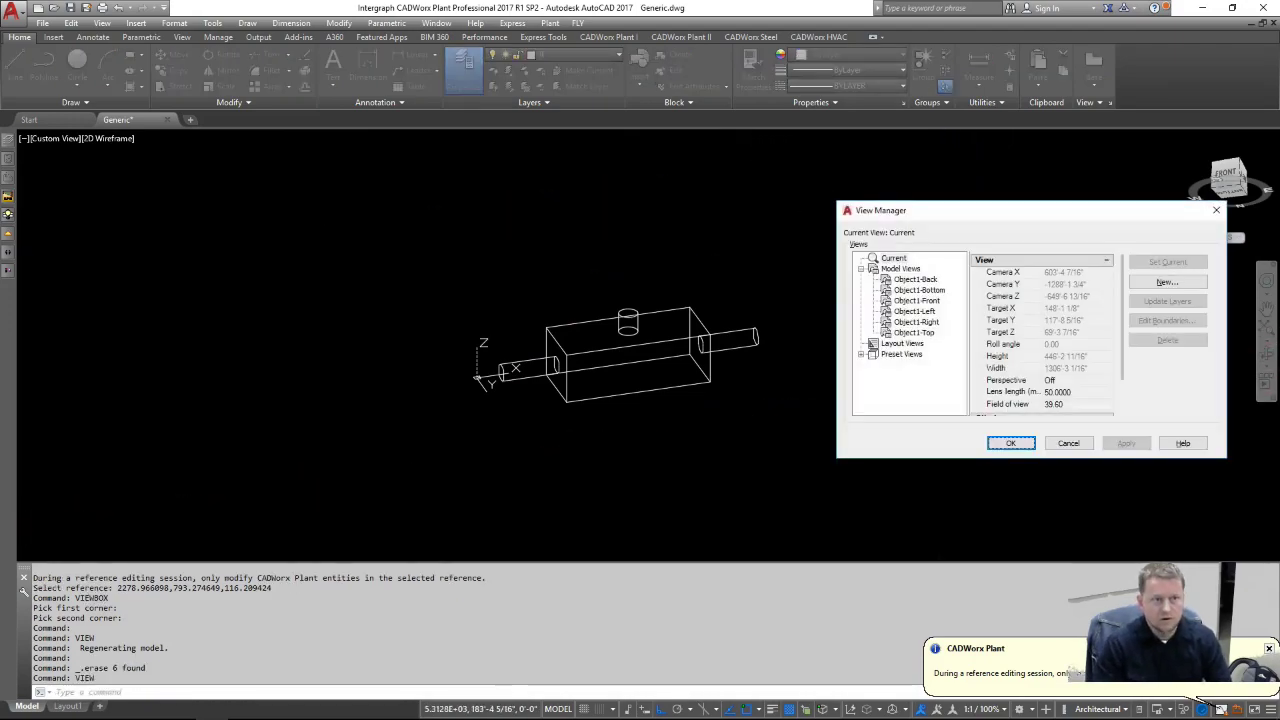
{"action": "left_click_drag", "start_coordinate": [1031, 210], "coordinate": [790, 206]}
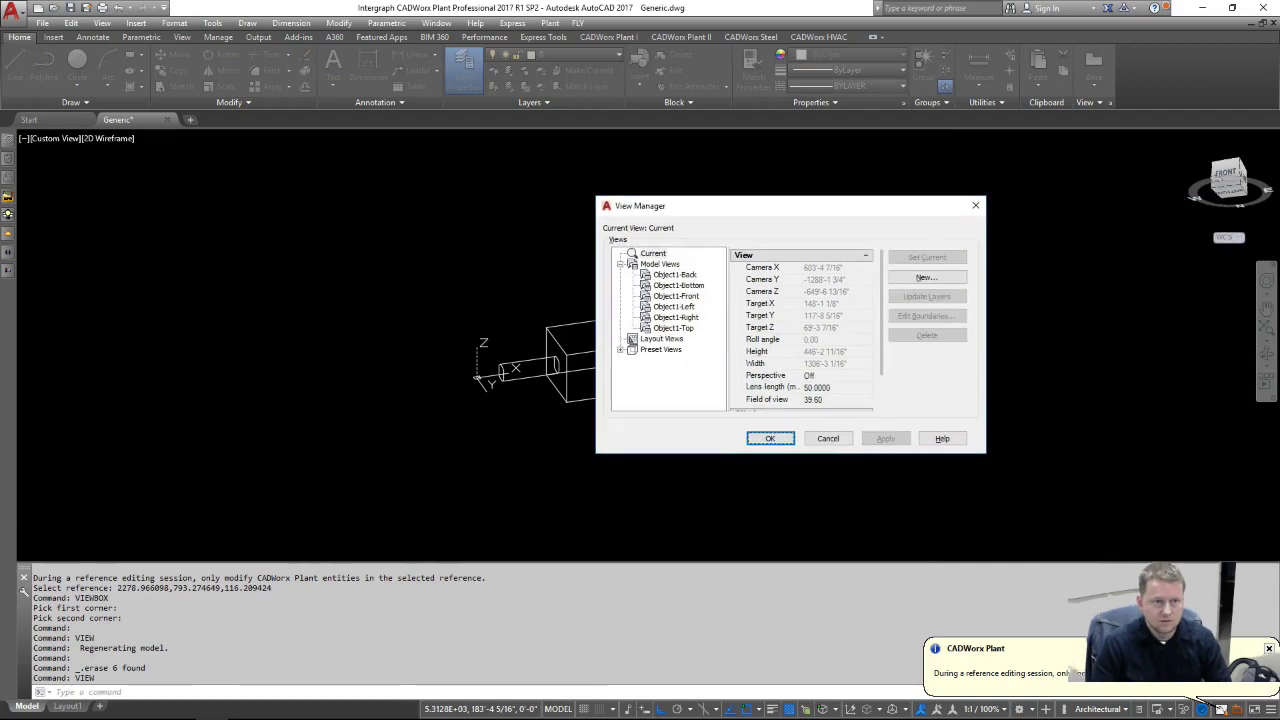
{"action": "left_click", "coordinate": [976, 206]}
Step: Switch to Layout1 and create a wide rectangular viewport in the upper middle of the title block sheet
{"action": "scroll", "coordinate": [709, 386], "scroll_direction": "down", "scroll_amount": 2}
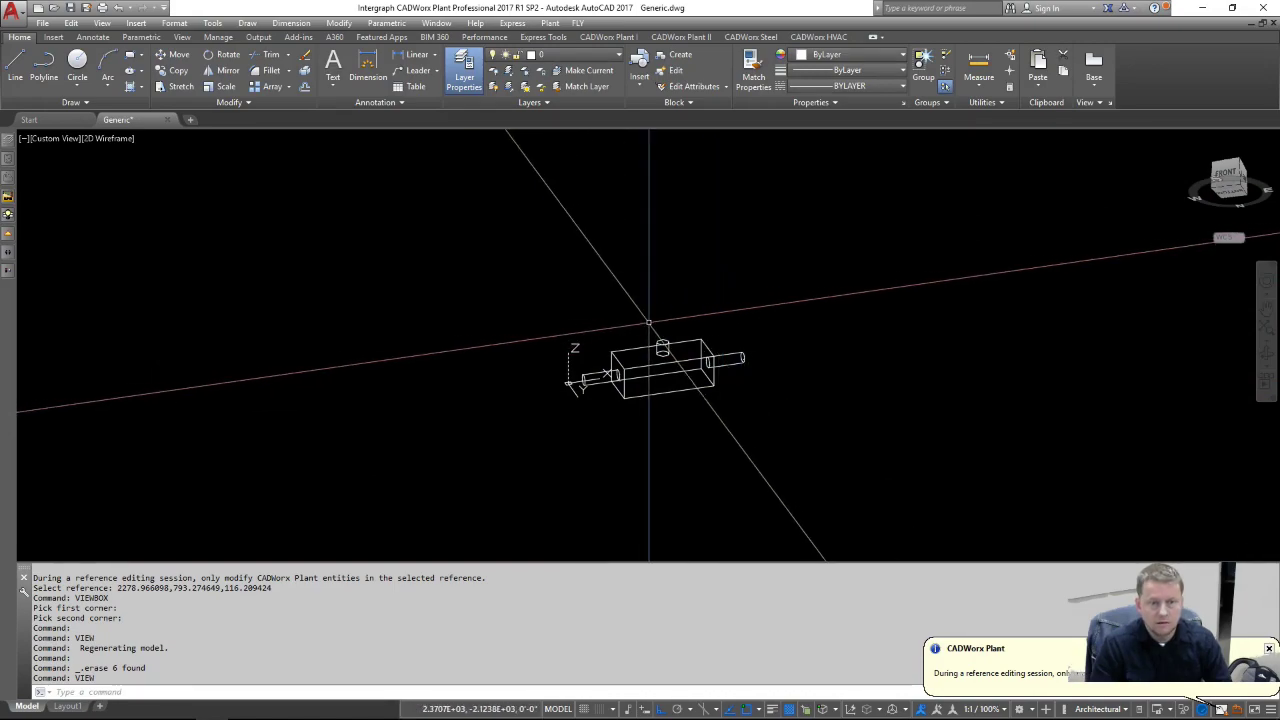
{"action": "middle_click_drag", "start_coordinate": [564, 423], "coordinate": [776, 508], "text": "shift"}
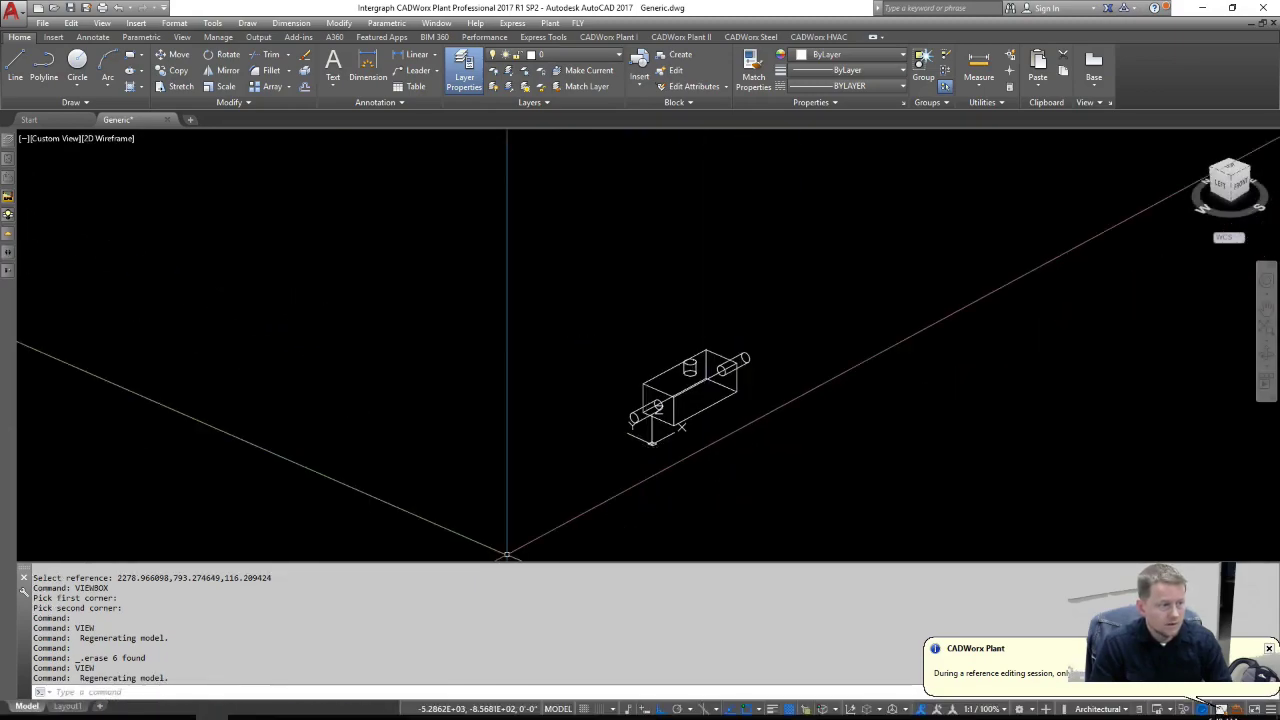
{"action": "left_click", "coordinate": [67, 706]}
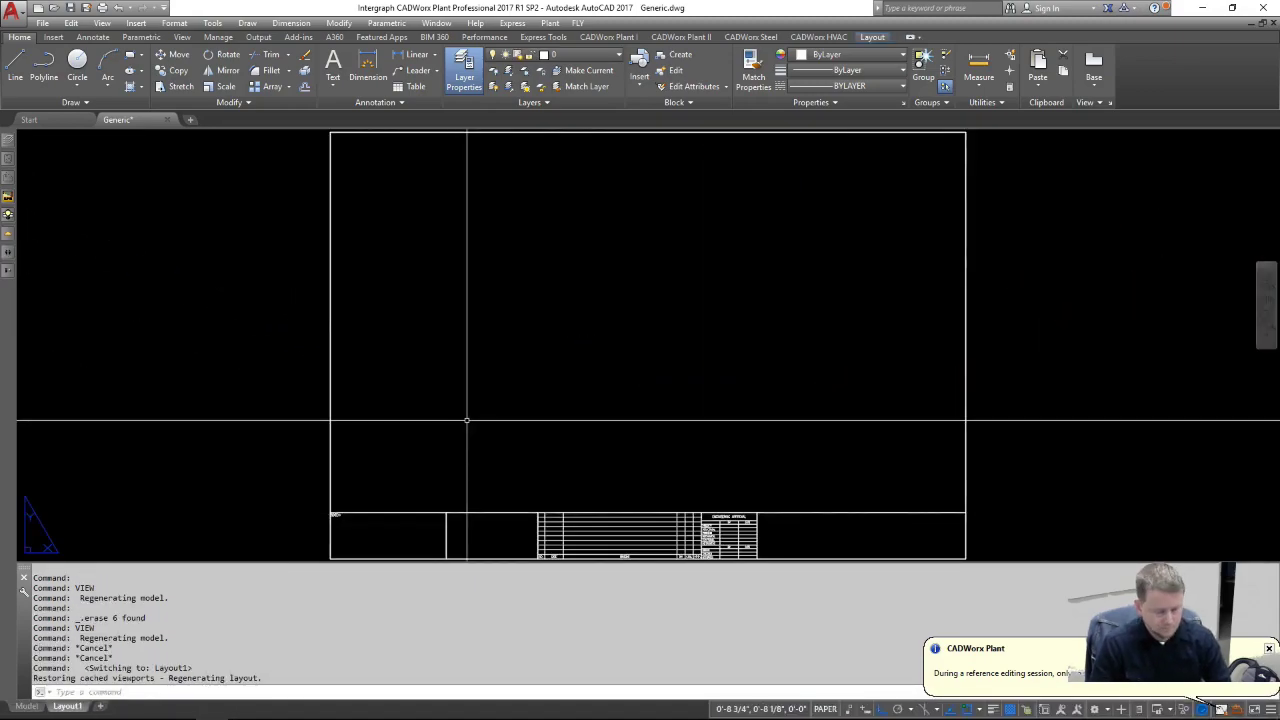
{"action": "type", "text": "mv"}
{"action": "key", "text": "Return"}
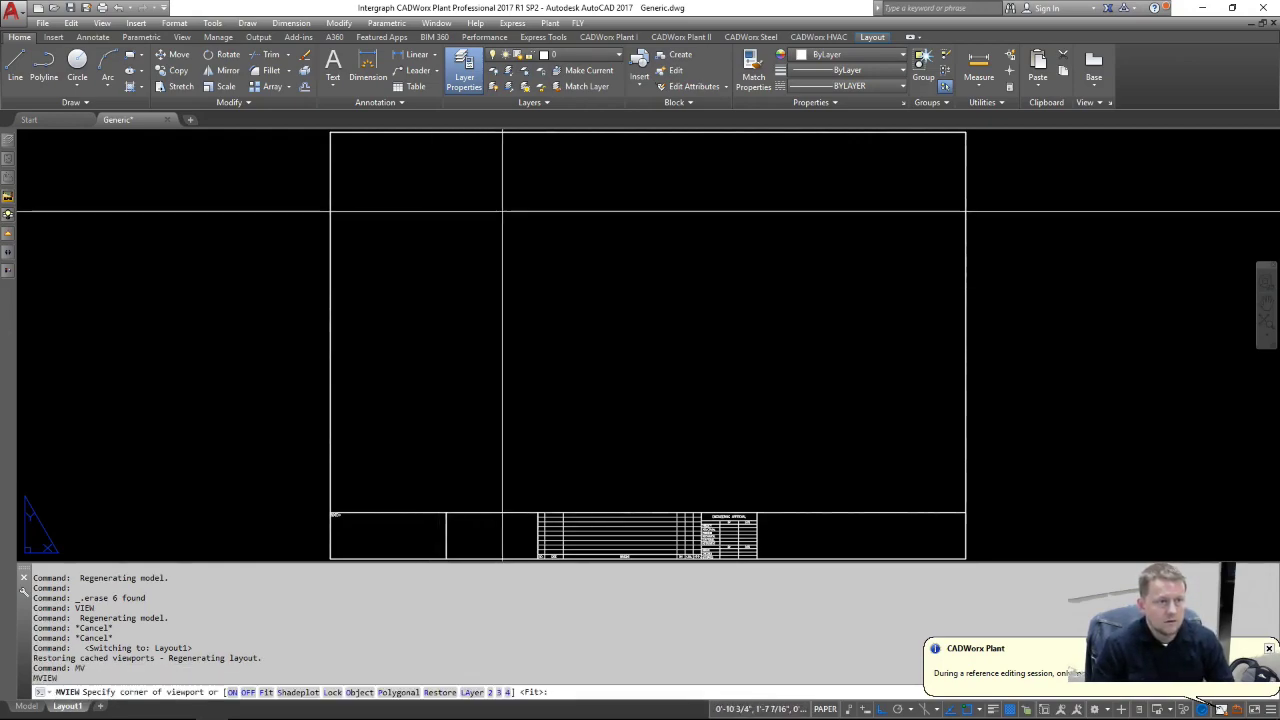
{"action": "left_click", "coordinate": [497, 203]}
{"action": "left_click", "coordinate": [829, 357]}
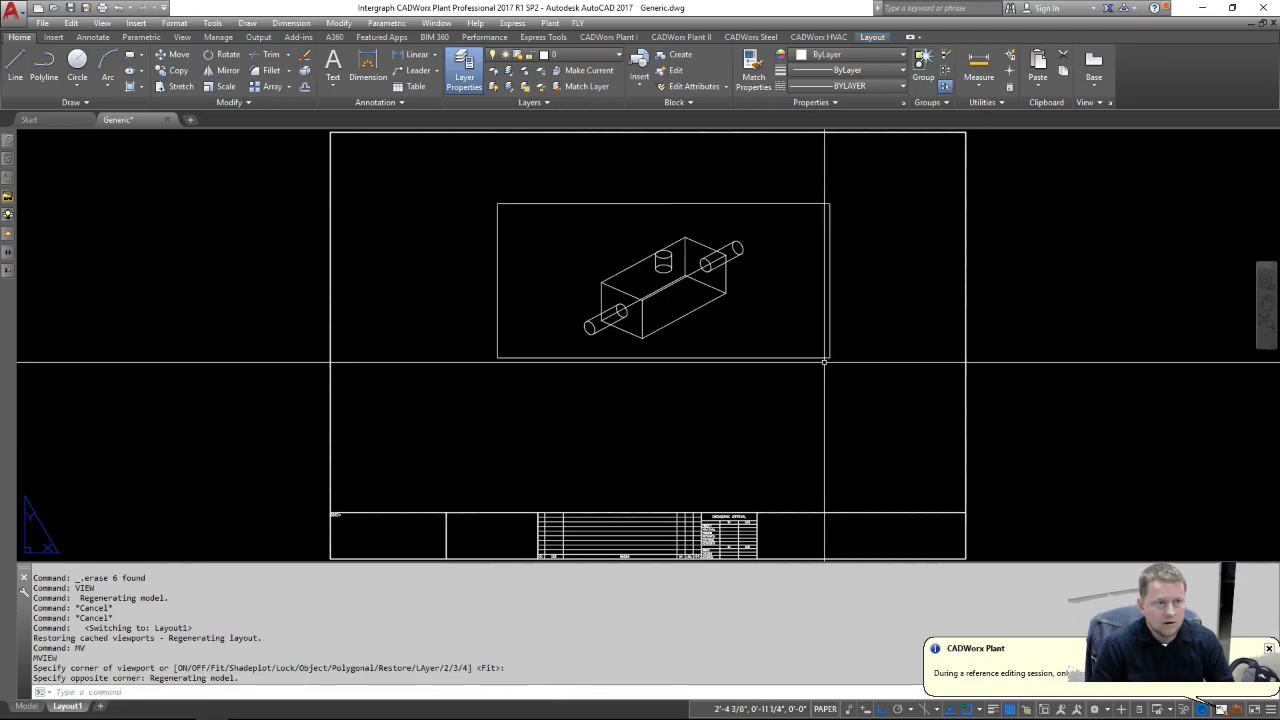
{"action": "left_click", "coordinate": [560, 177]}
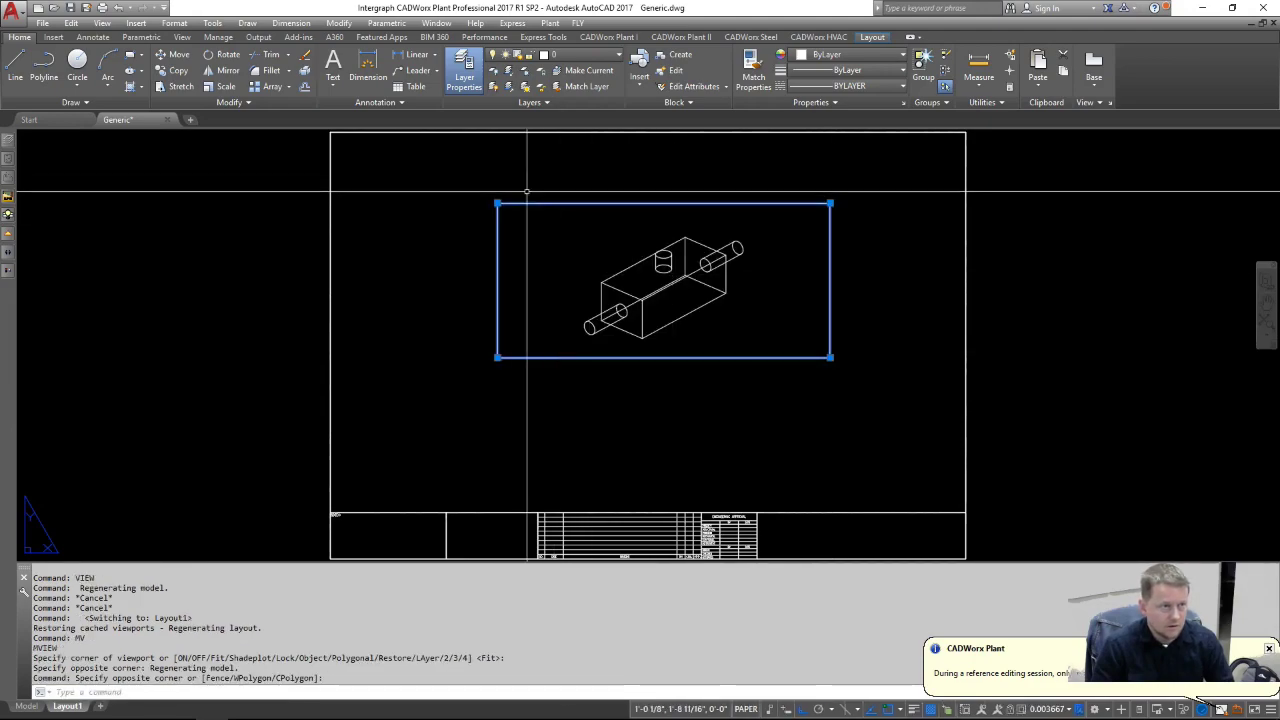
{"action": "key", "text": "Escape"}
Step: Add a narrower viewport of the same height beside the wide one, near the sheet's left border
{"action": "key", "text": "Return"}
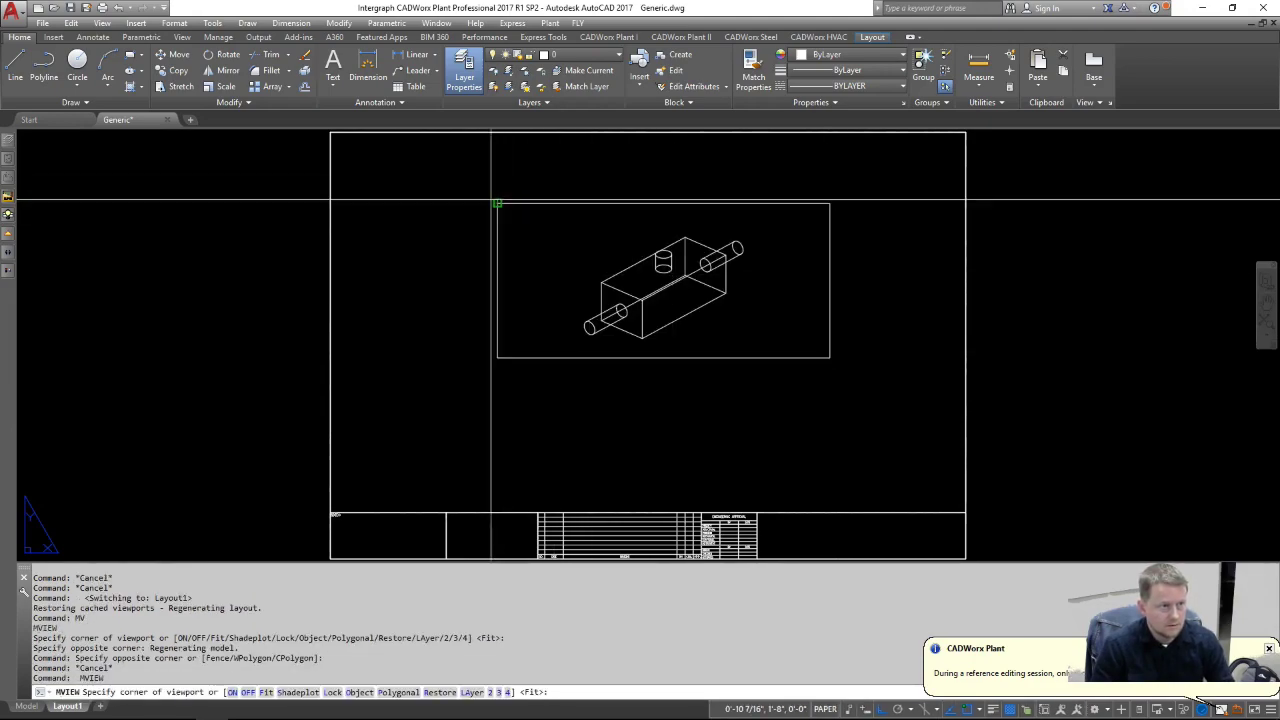
{"action": "left_click", "coordinate": [463, 203]}
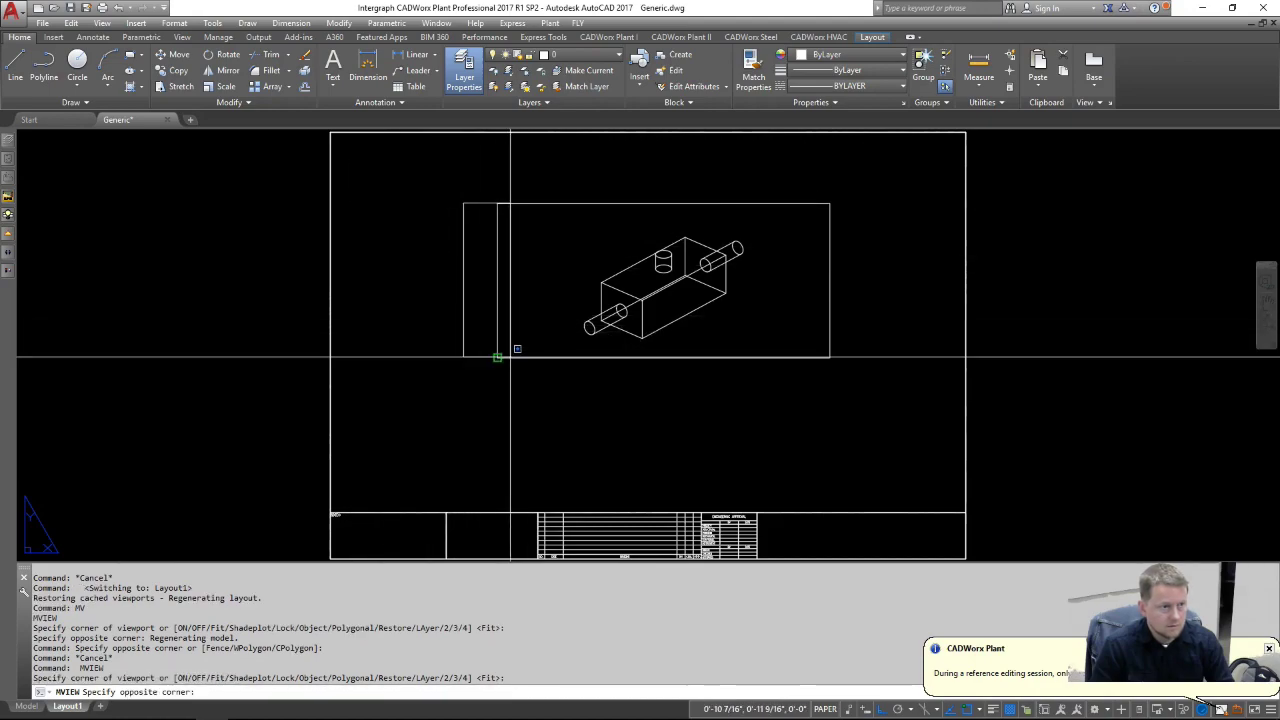
{"action": "left_click", "coordinate": [347, 357]}
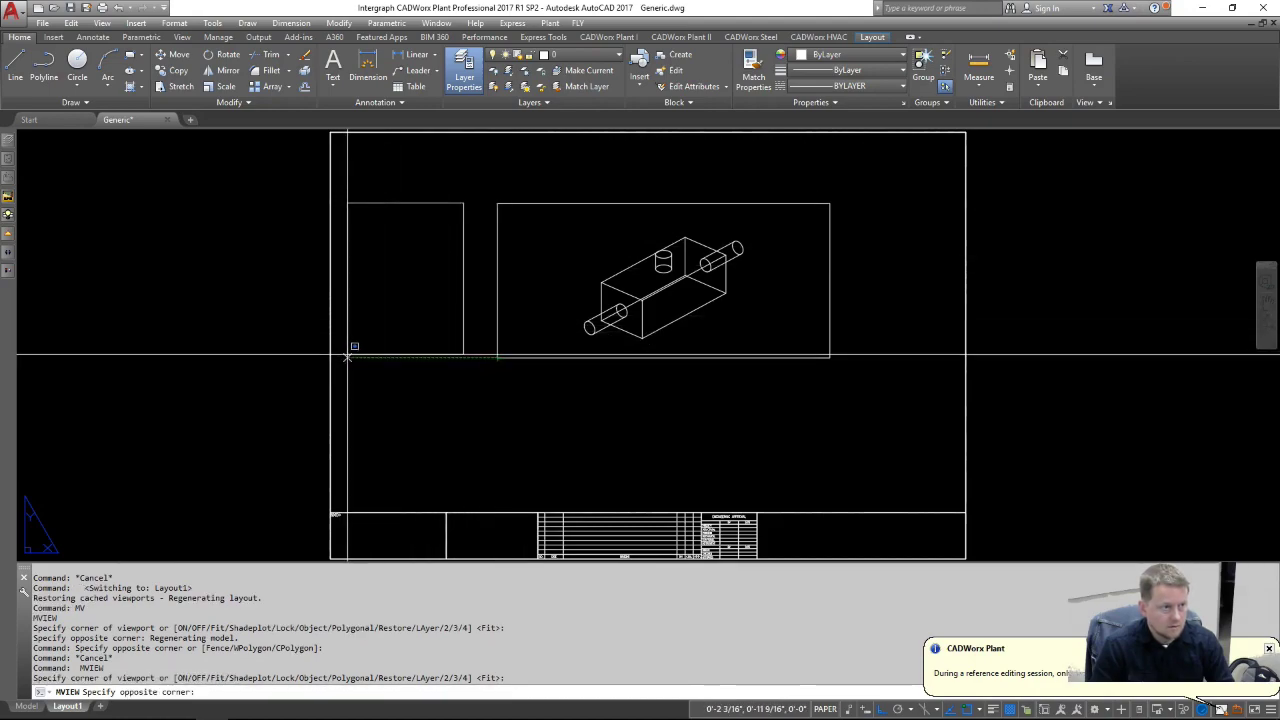
Step: Copy the narrow viewport so the copy's upper corner meets the wide viewport's upper right corner
{"action": "left_click", "coordinate": [425, 247]}
{"action": "left_click", "coordinate": [387, 180]}
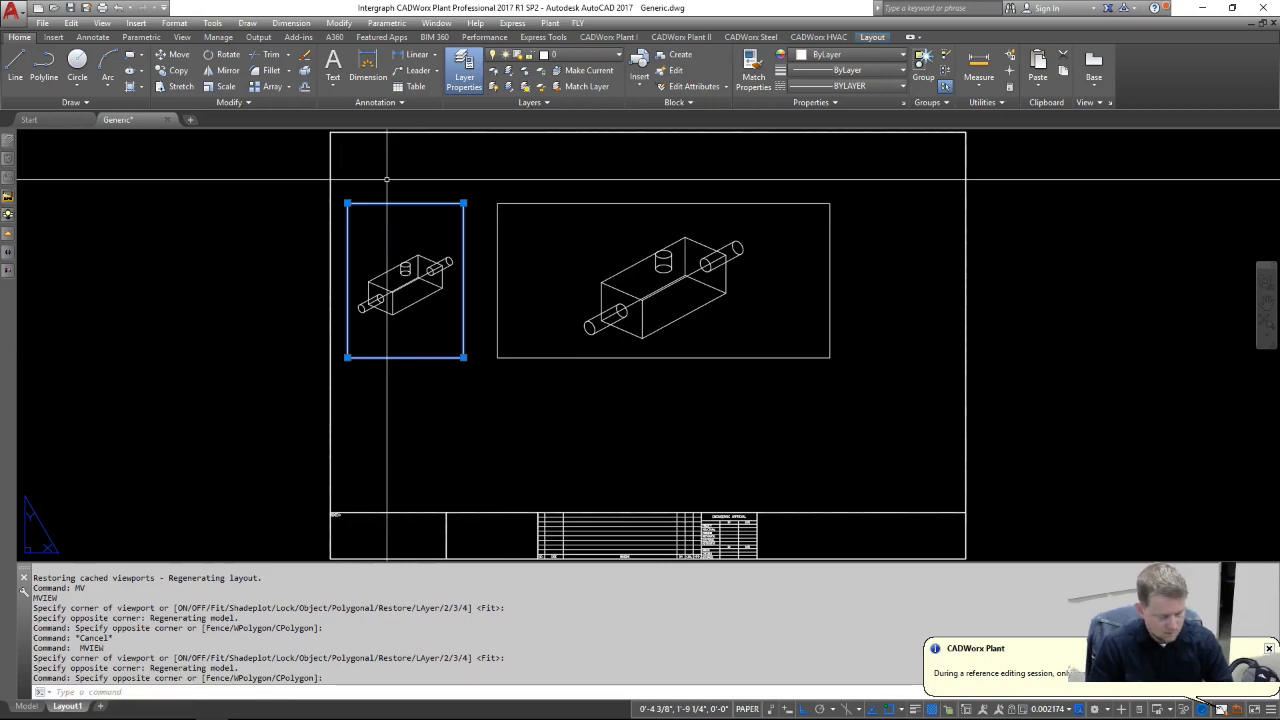
{"action": "type", "text": "o"}
{"action": "key", "text": "Return"}
{"action": "left_click", "coordinate": [348, 202]}
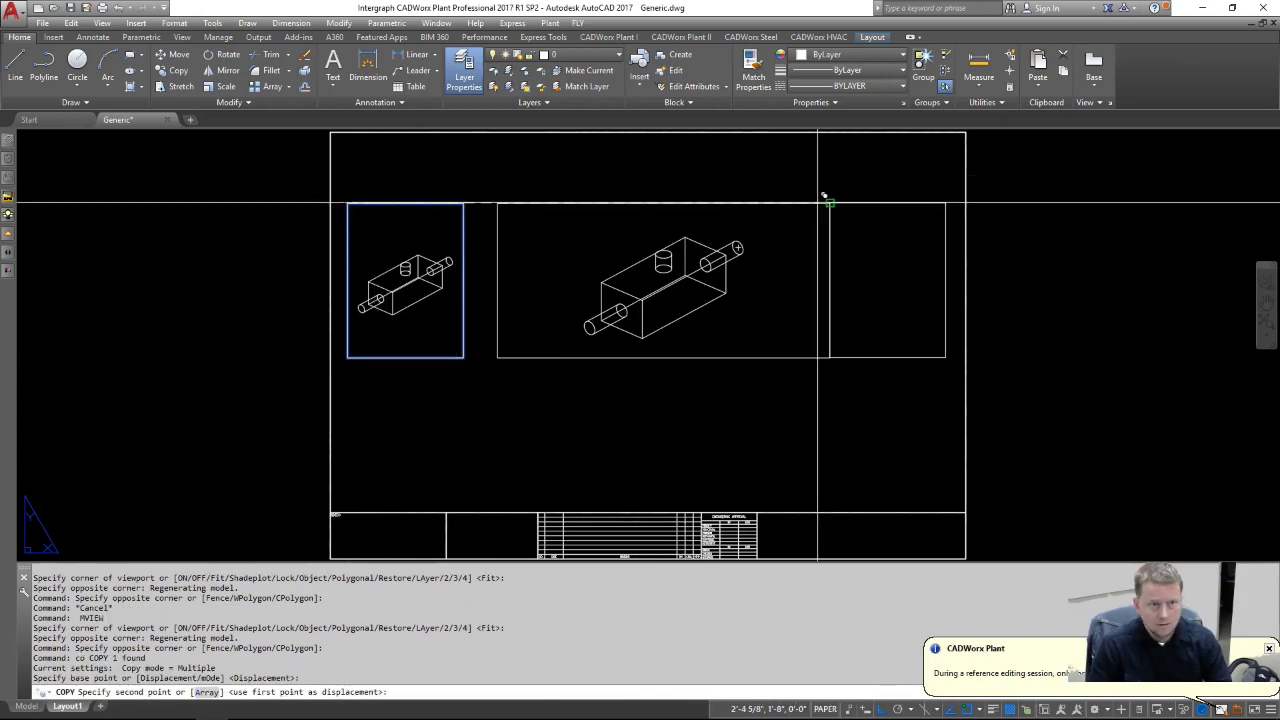
{"action": "left_click", "coordinate": [826, 201]}
{"action": "key", "text": "Return"}
Step: Move the copied narrow viewport away from the wide one by the gap between the first two viewports
{"action": "left_click", "coordinate": [869, 217]}
{"action": "left_click", "coordinate": [848, 188]}
{"action": "type", "text": "m"}
{"action": "key", "text": "Return"}
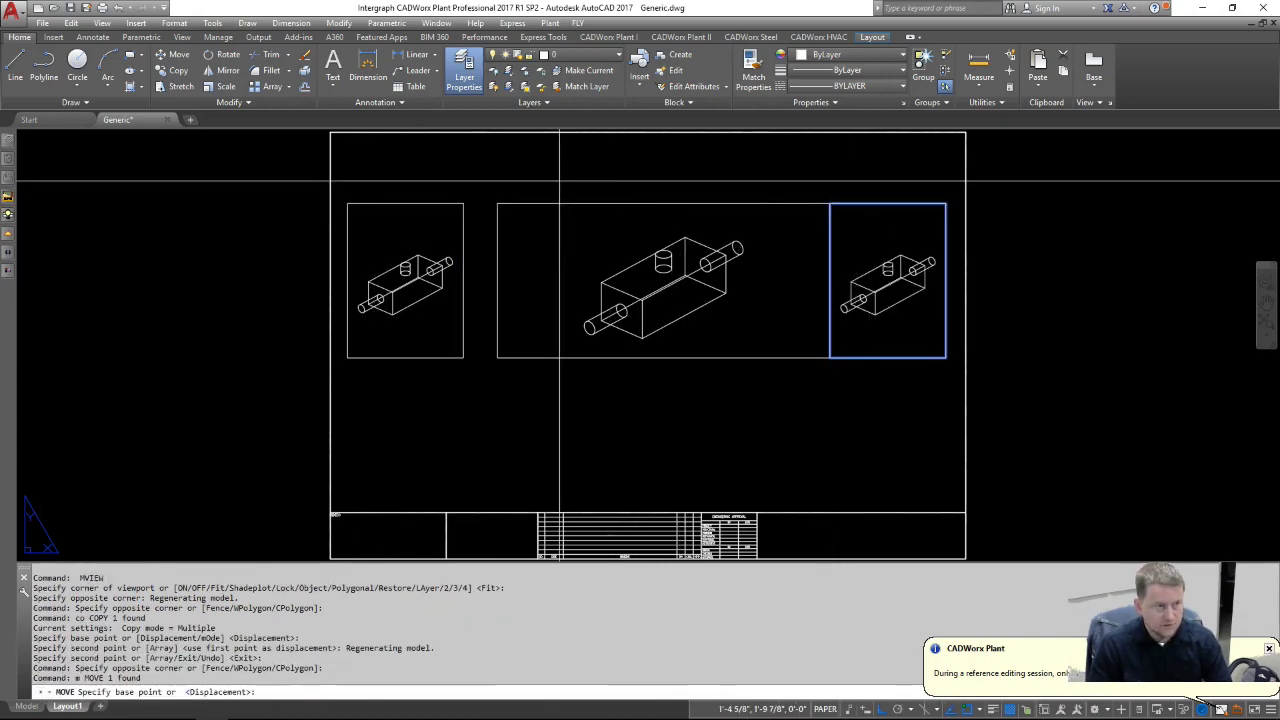
{"action": "left_click", "coordinate": [462, 204]}
{"action": "left_click", "coordinate": [497, 204]}
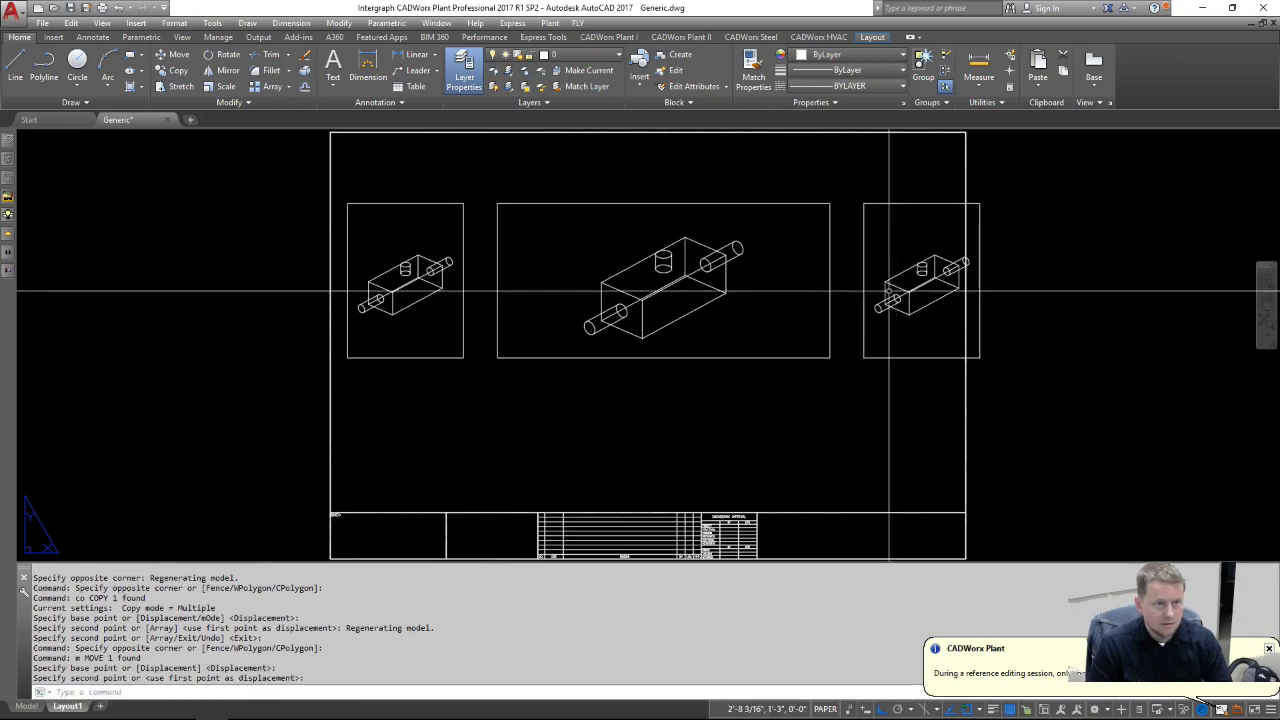
Step: Move all three viewports together slightly left so the leftmost one sits just inside the sheet border
{"action": "left_click", "coordinate": [887, 252]}
{"action": "left_click", "coordinate": [450, 215]}
{"action": "type", "text": "m"}
{"action": "key", "text": "Return"}
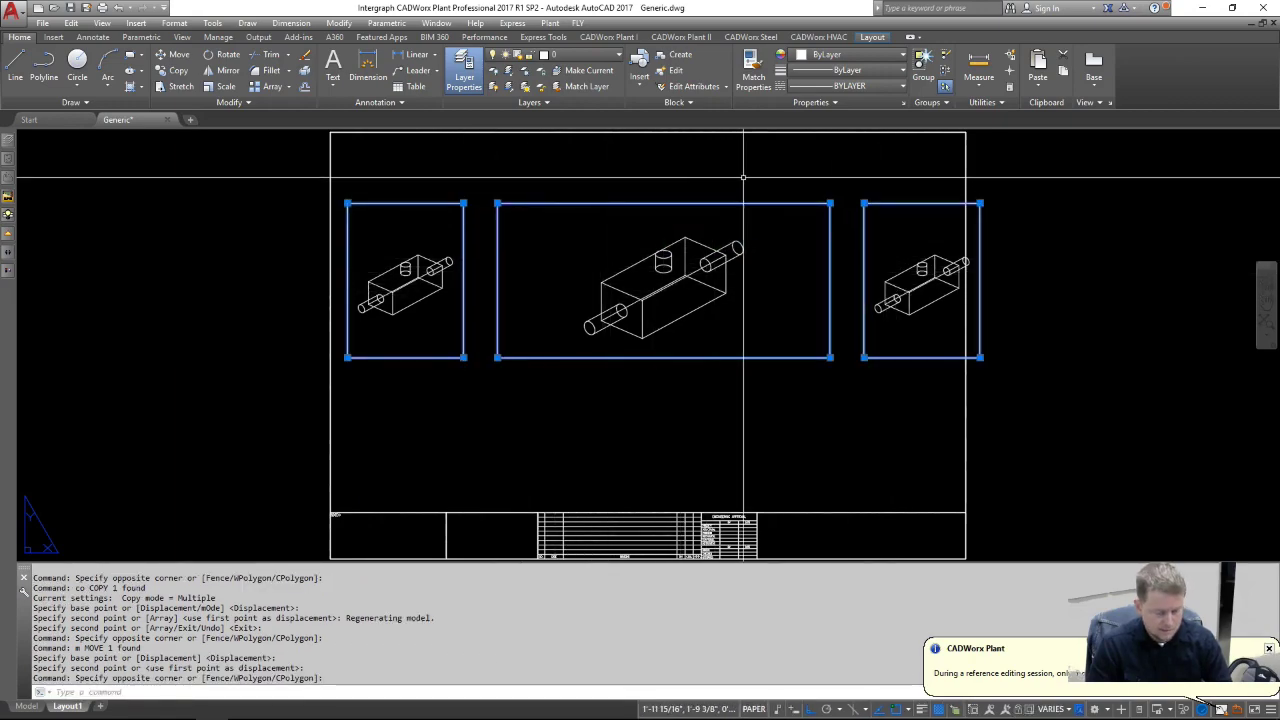
{"action": "left_click", "coordinate": [747, 179]}
{"action": "left_click", "coordinate": [747, 170]}
Step: Move the right-hand narrow viewport .2 toward the wide viewport, inside the sheet border
{"action": "left_click", "coordinate": [886, 204]}
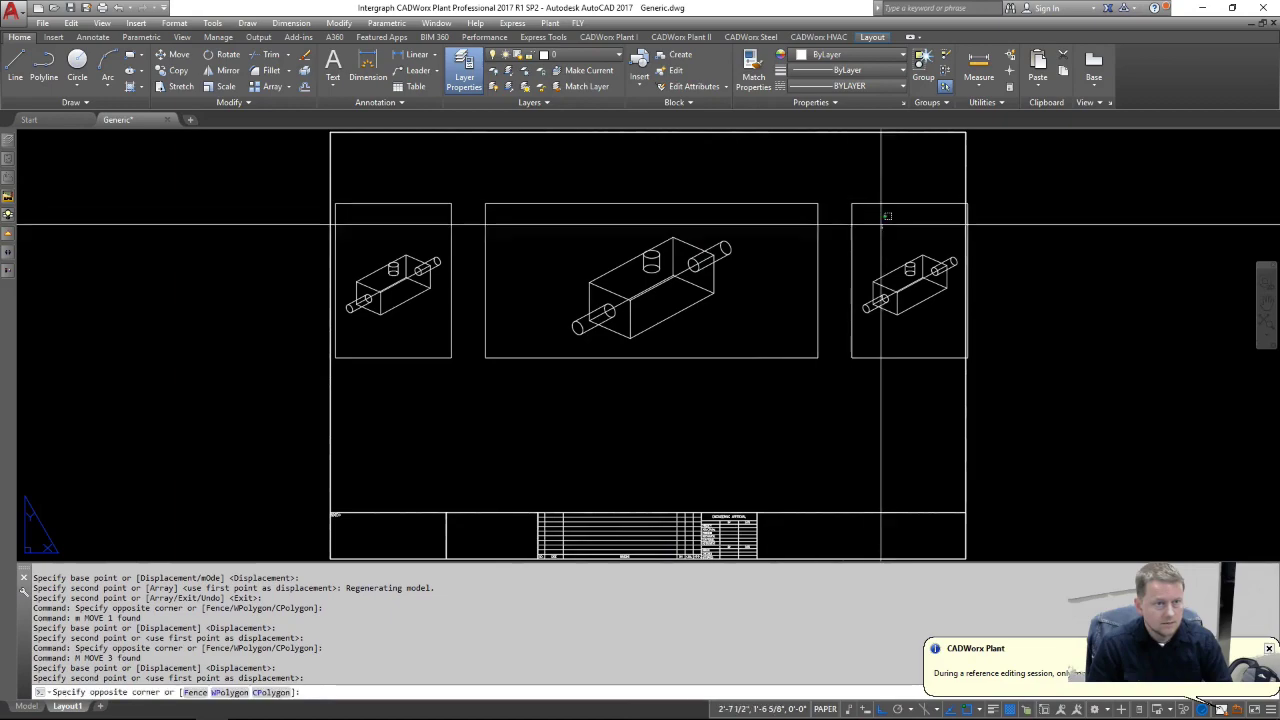
{"action": "type", "text": "m"}
{"action": "key", "text": "Return"}
{"action": "left_click", "coordinate": [830, 170]}
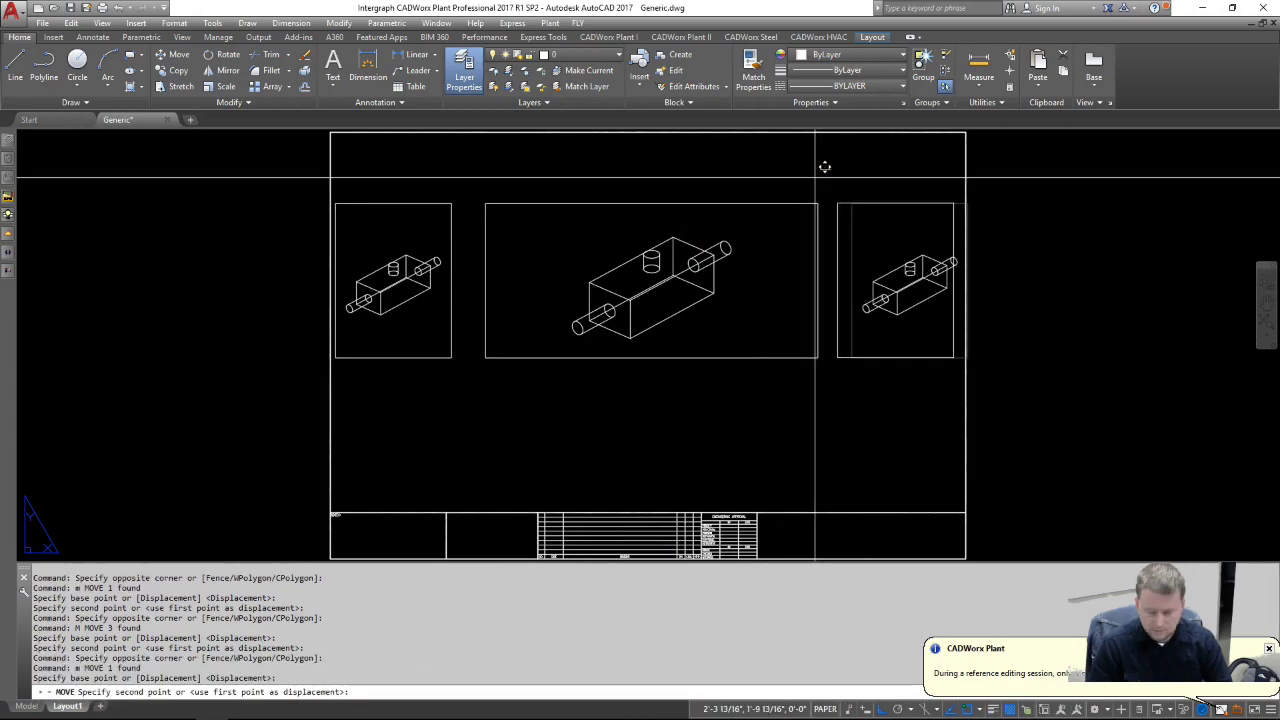
{"action": "key", "text": "Return"}
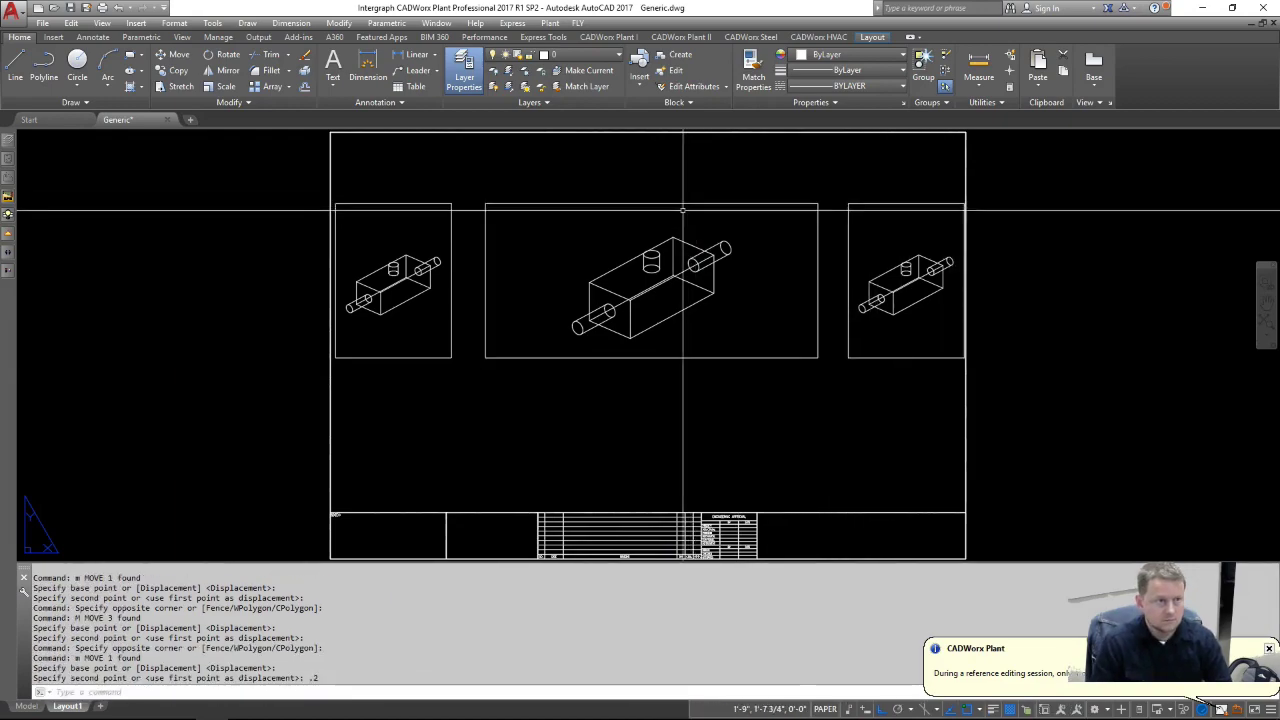
Step: Move the left-hand narrow viewport .2 toward the wide viewport
{"action": "left_click", "coordinate": [462, 214]}
{"action": "left_click", "coordinate": [423, 193]}
{"action": "type", "text": "m"}
{"action": "key", "text": "Return"}
{"action": "left_click", "coordinate": [465, 170]}
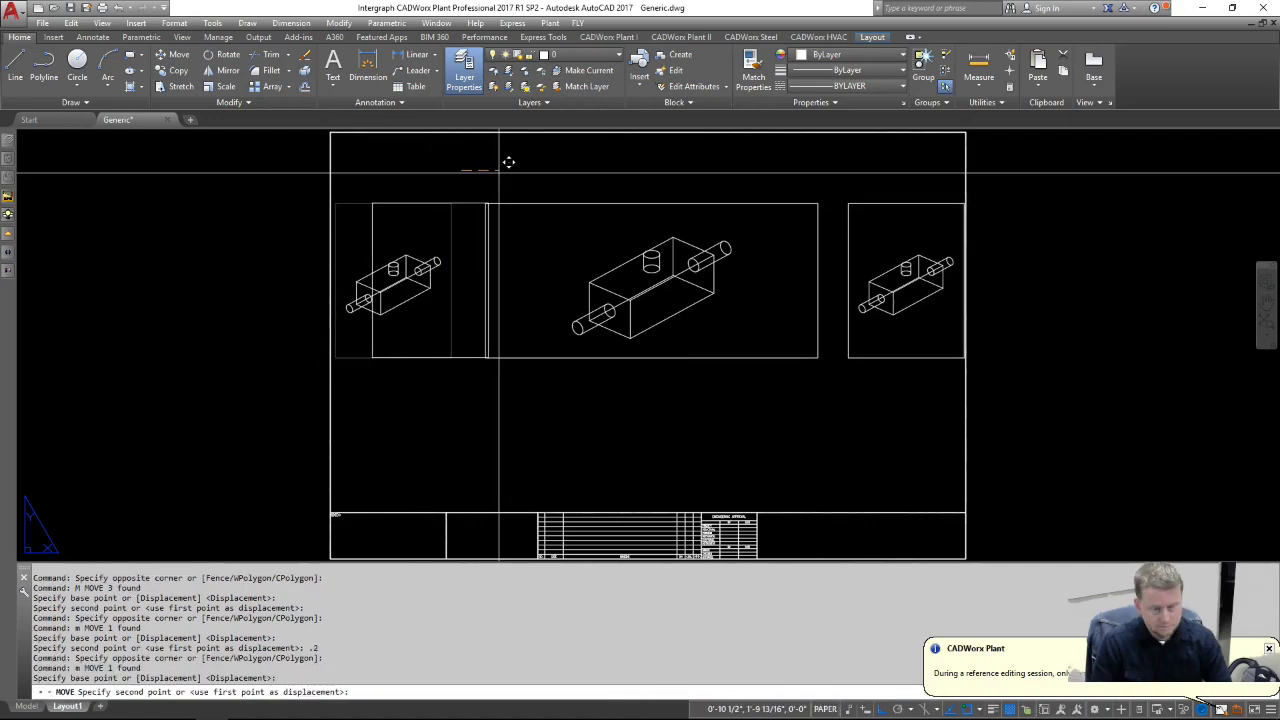
{"action": "type", "text": ".2"}
{"action": "key", "text": "Return"}
Step: Copy the wide viewport straight down, leaving a small gap below the original
{"action": "left_click", "coordinate": [677, 366]}
{"action": "left_click", "coordinate": [658, 357]}
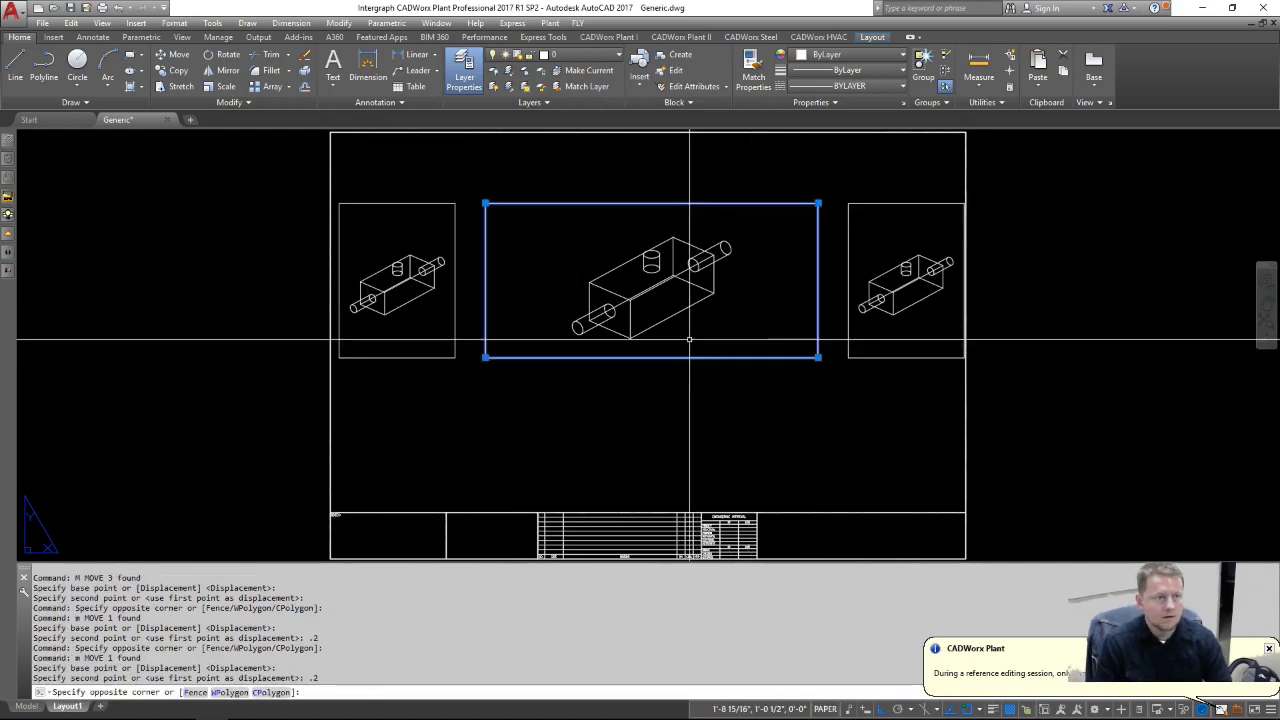
{"action": "type", "text": "co"}
{"action": "key", "text": "Return"}
{"action": "left_click", "coordinate": [1141, 331]}
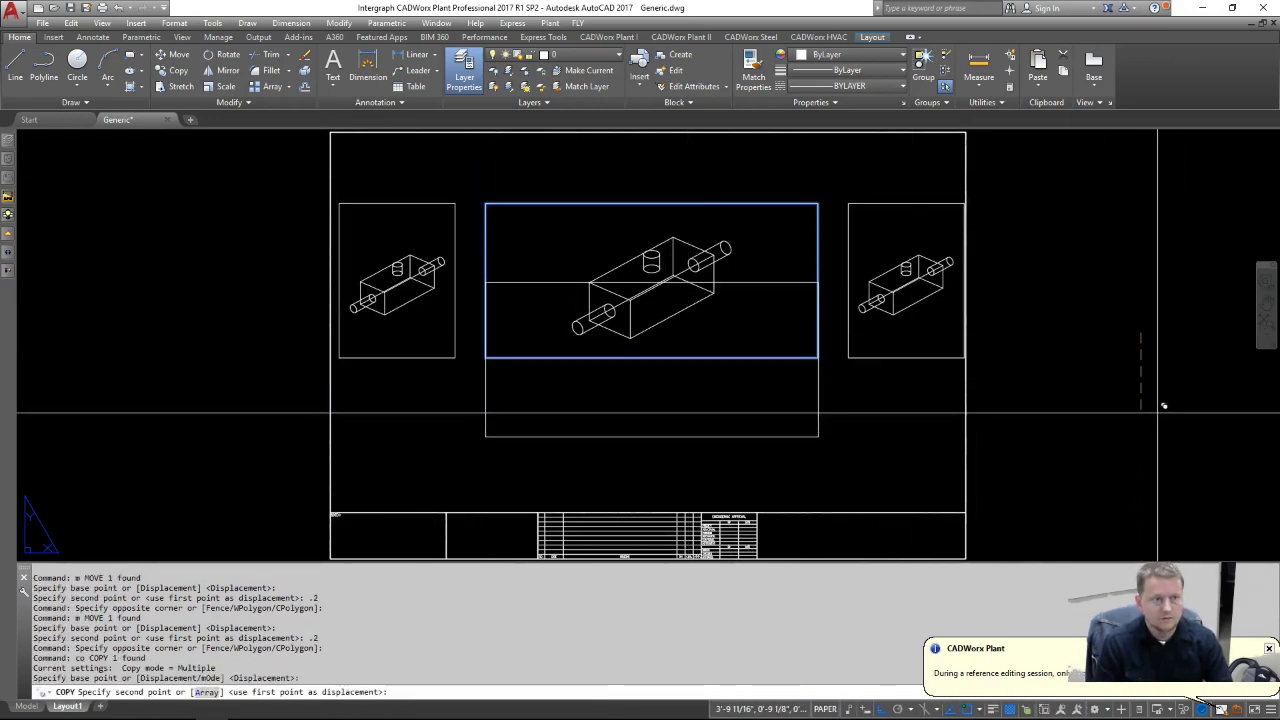
{"action": "left_click", "coordinate": [1147, 492]}
{"action": "key", "text": "Return"}
Step: Move all four viewports straight up so the lower one clears the title block
{"action": "left_click", "coordinate": [895, 428]}
{"action": "left_click", "coordinate": [354, 221]}
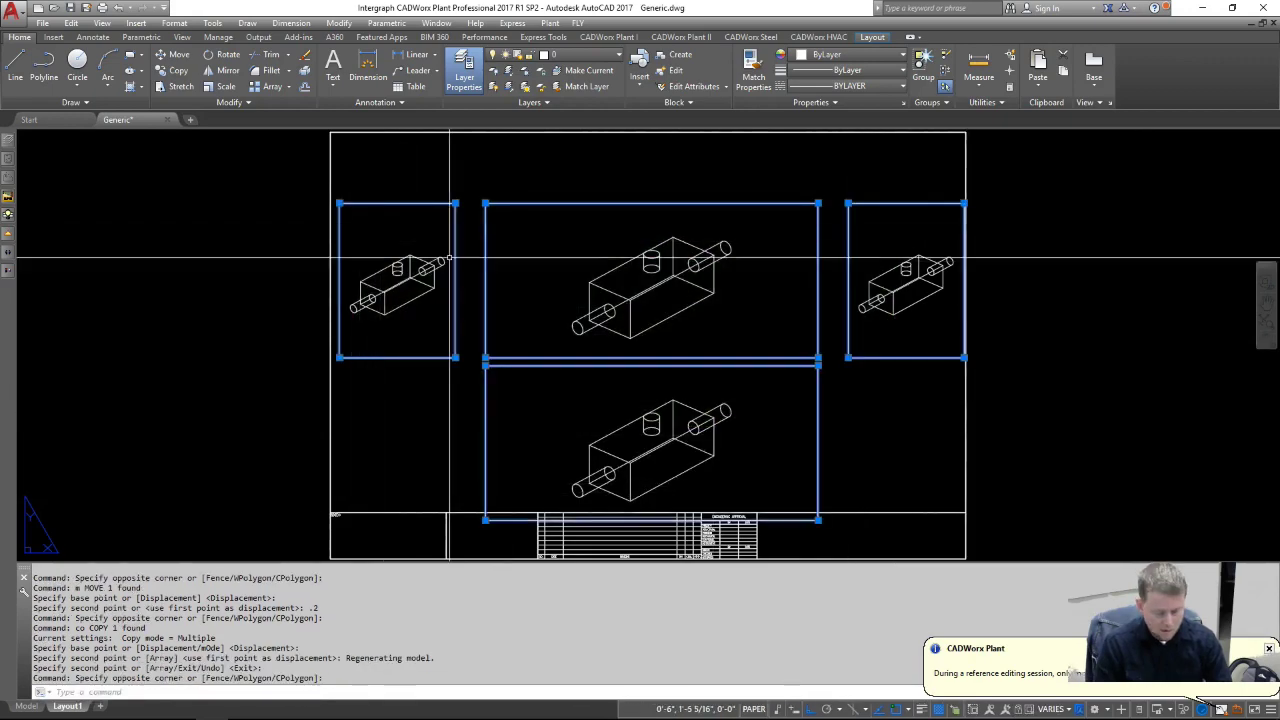
{"action": "type", "text": "m"}
{"action": "key", "text": "Return"}
{"action": "left_click", "coordinate": [1014, 334]}
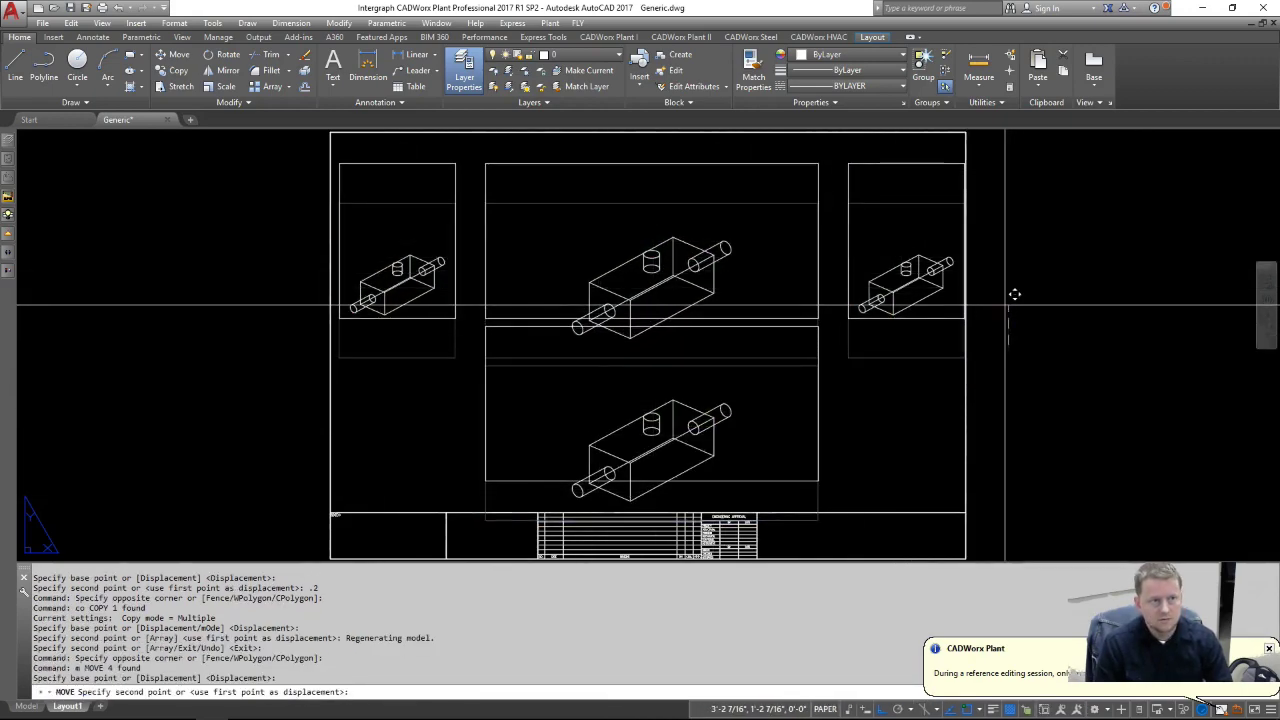
{"action": "left_click", "coordinate": [1005, 307]}
Step: Copy the lower wide viewport horizontally toward the sheet's right border, then end the copying
{"action": "left_click", "coordinate": [894, 395]}
{"action": "left_click", "coordinate": [727, 375]}
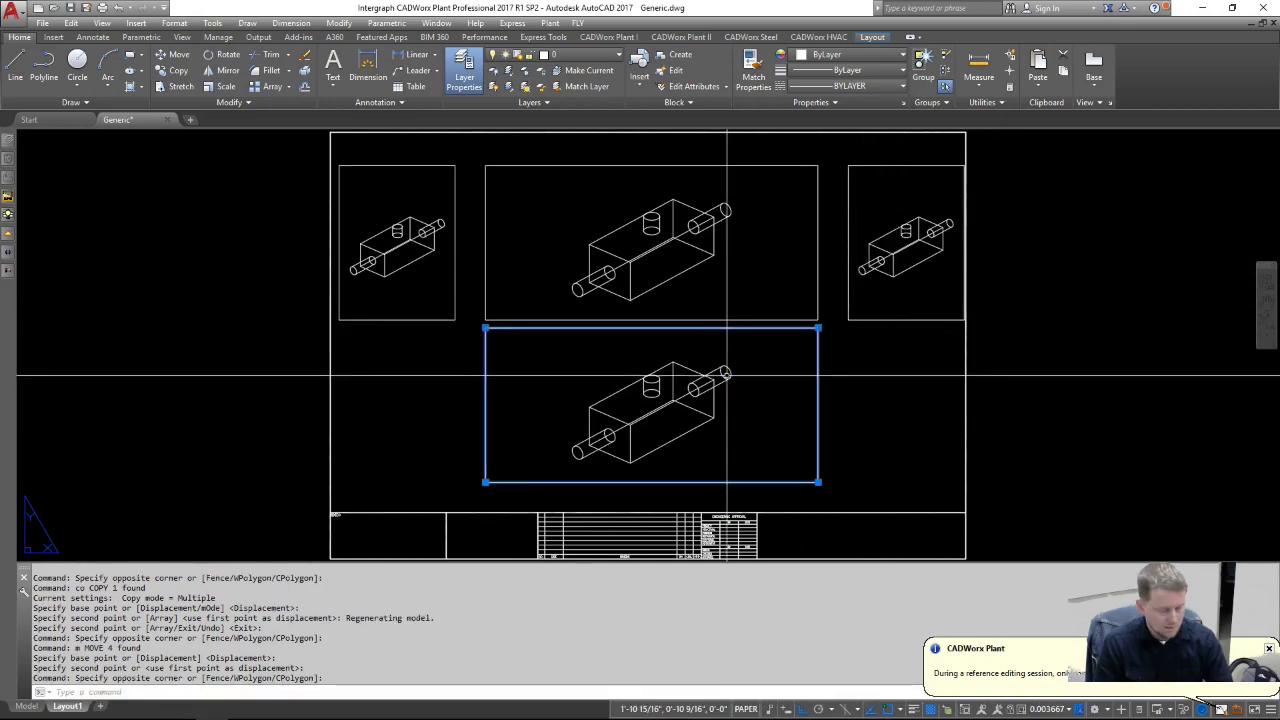
{"action": "type", "text": "co"}
{"action": "key", "text": "Return"}
{"action": "left_click", "coordinate": [1252, 400]}
{"action": "scroll", "coordinate": [1266, 398], "scroll_direction": "down", "scroll_amount": 3}
{"action": "middle_click_drag", "start_coordinate": [1266, 398], "coordinate": [1041, 397]}
{"action": "left_click", "coordinate": [1142, 414]}
{"action": "key", "text": "Escape"}
Step: Stretch the new lower viewport's side edges to fit between the lower wide viewport and the sheet's right border
{"action": "left_click", "coordinate": [984, 375]}
{"action": "left_click", "coordinate": [966, 383]}
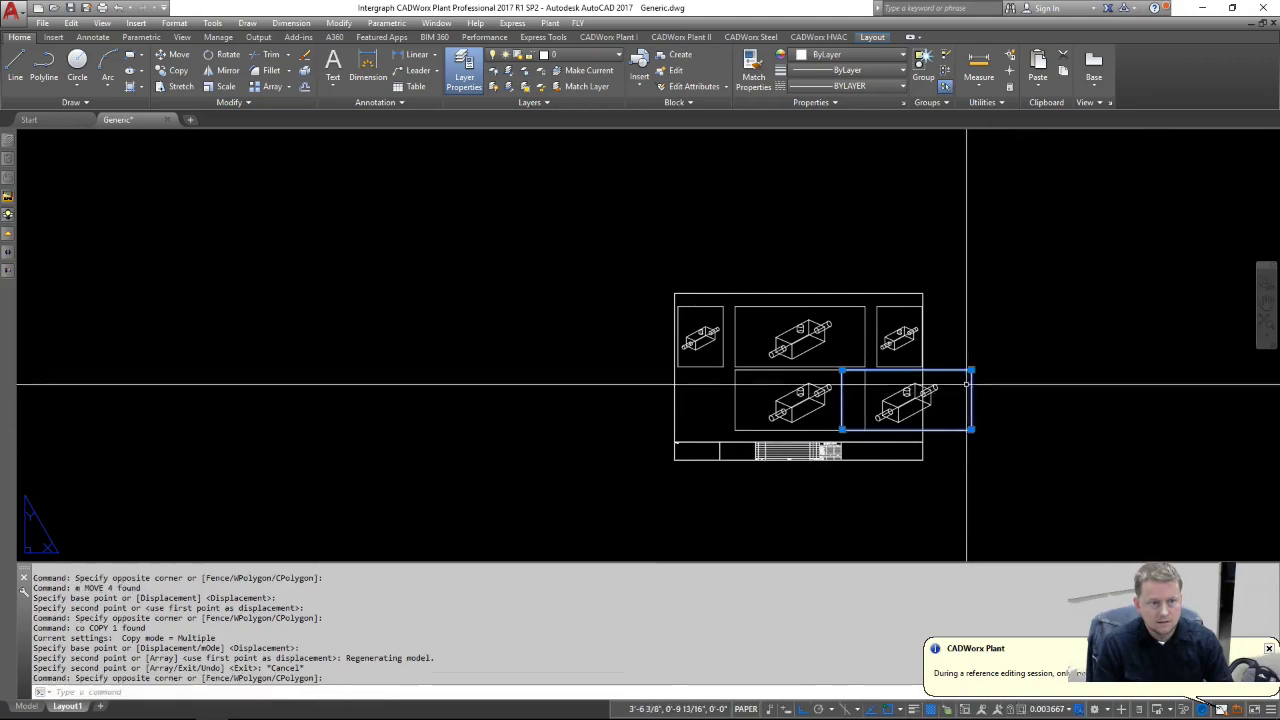
{"action": "scroll", "coordinate": [968, 364], "scroll_direction": "up", "scroll_amount": 6}
{"action": "left_click", "coordinate": [981, 391]}
{"action": "scroll", "coordinate": [627, 378], "scroll_direction": "up", "scroll_amount": 3}
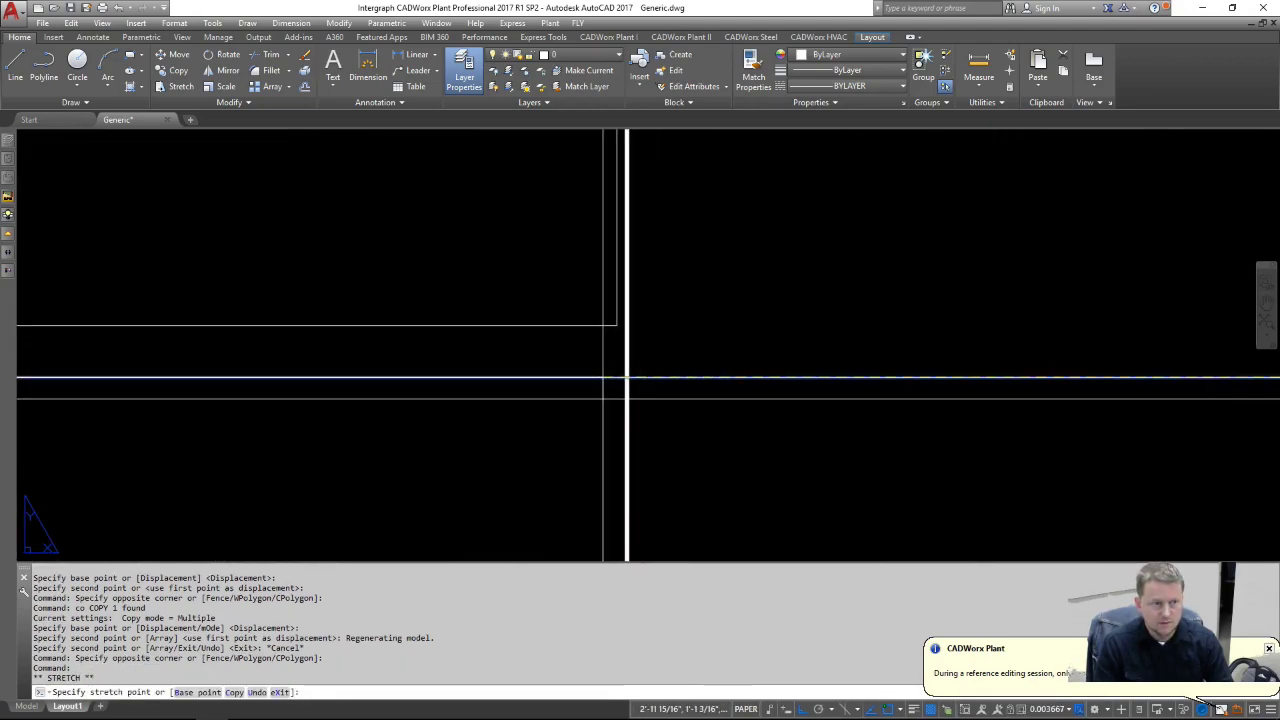
{"action": "left_click", "coordinate": [615, 394]}
{"action": "scroll", "coordinate": [955, 314], "scroll_direction": "down", "scroll_amount": 6}
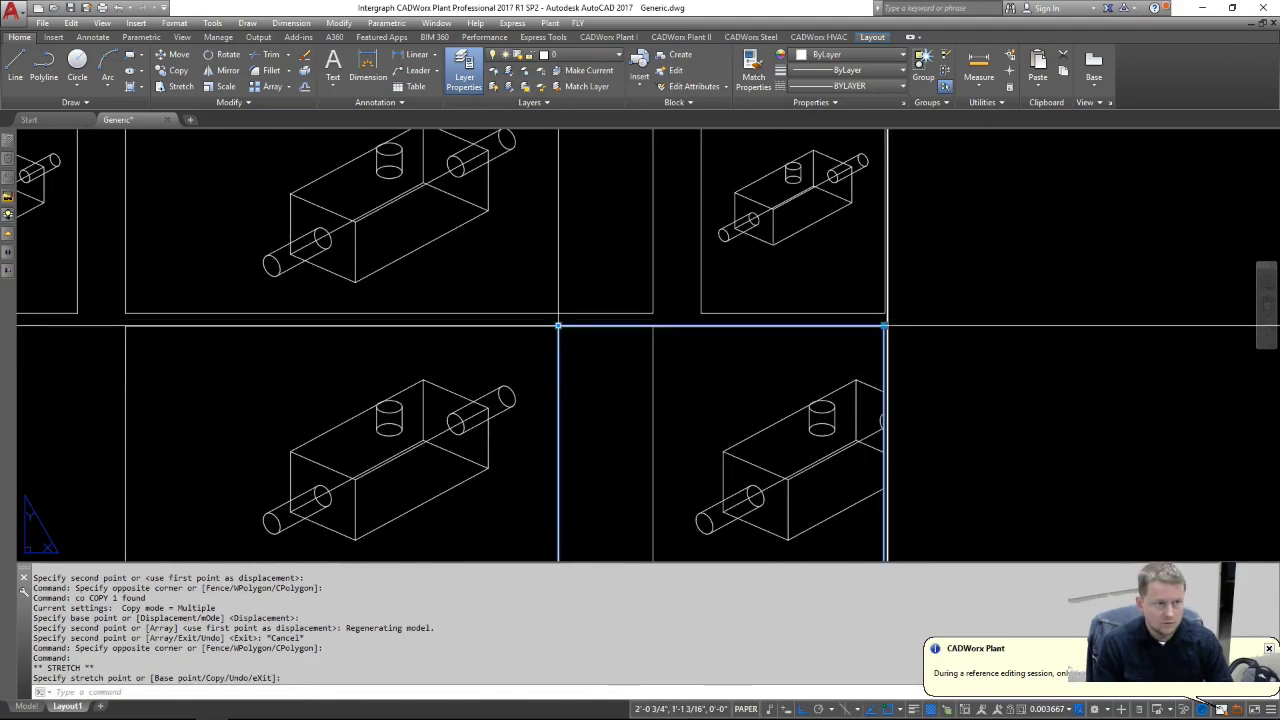
{"action": "left_click", "coordinate": [558, 325]}
{"action": "left_click", "coordinate": [675, 325]}
{"action": "scroll", "coordinate": [773, 338], "scroll_direction": "down", "scroll_amount": 2}
{"action": "key", "text": "Escape"}
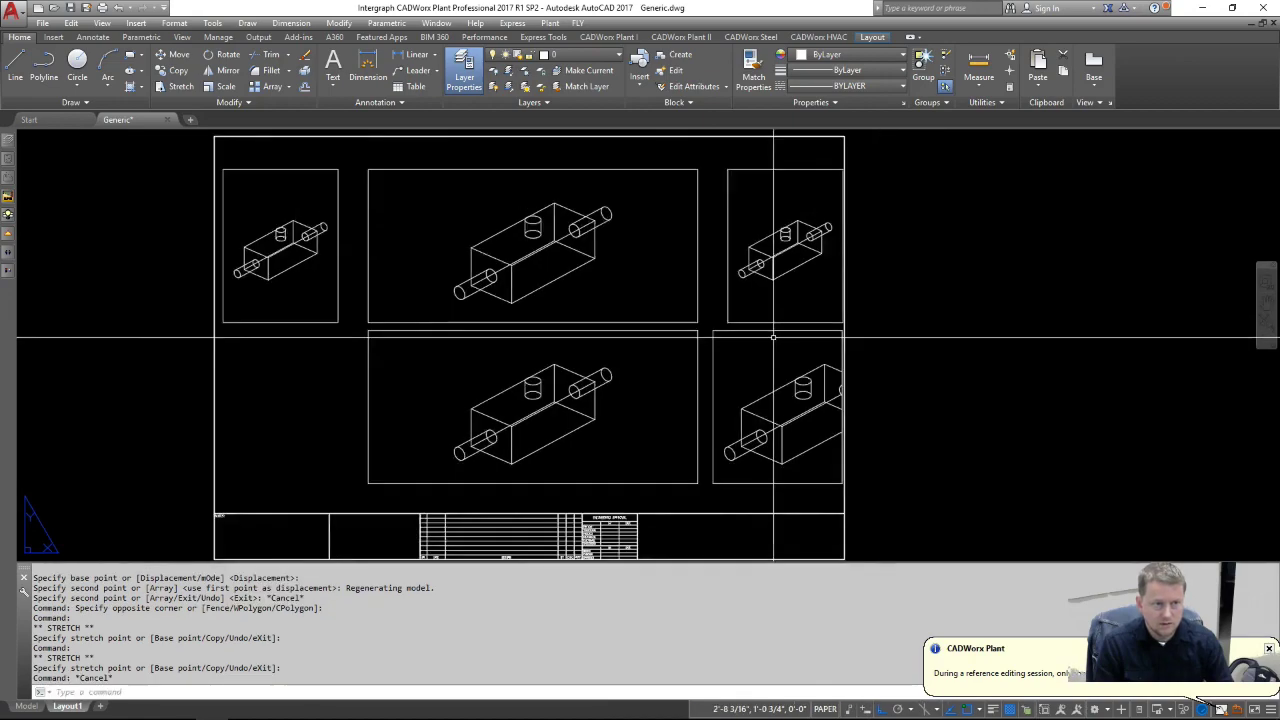
Step: Restore the Object1-Top model view in the upper wide viewport and close the View Manager
{"action": "scroll", "coordinate": [773, 338], "scroll_direction": "down", "scroll_amount": 2}
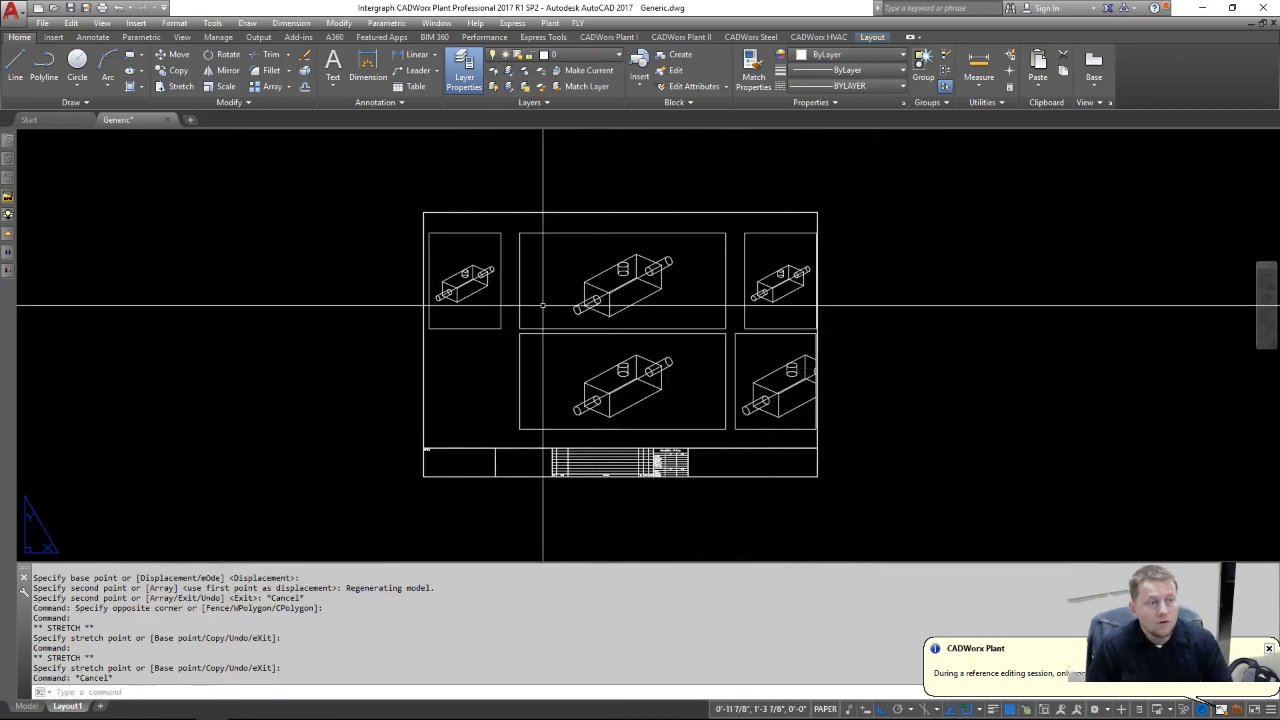
{"action": "scroll", "coordinate": [660, 305], "scroll_direction": "up", "scroll_amount": 3}
{"action": "scroll", "coordinate": [629, 405], "scroll_direction": "down", "scroll_amount": 2}
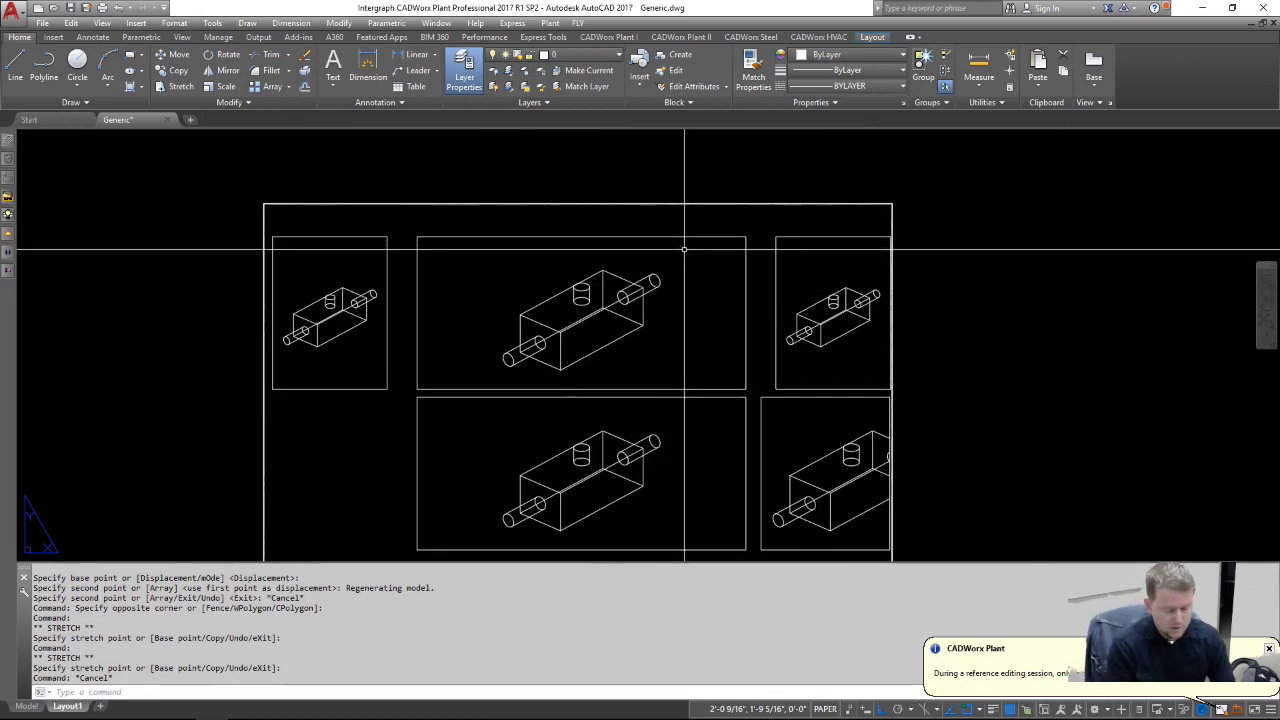
{"action": "type", "text": "ew"}
{"action": "key", "text": "Return"}
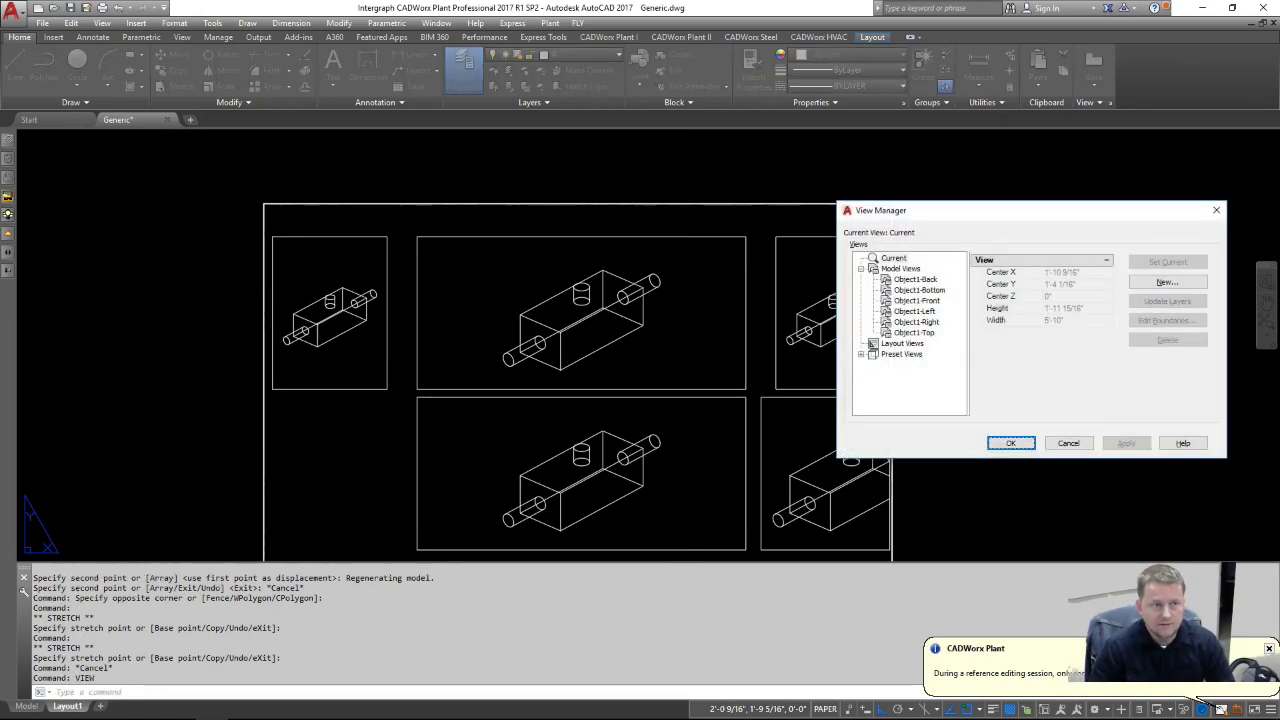
{"action": "left_click", "coordinate": [914, 333]}
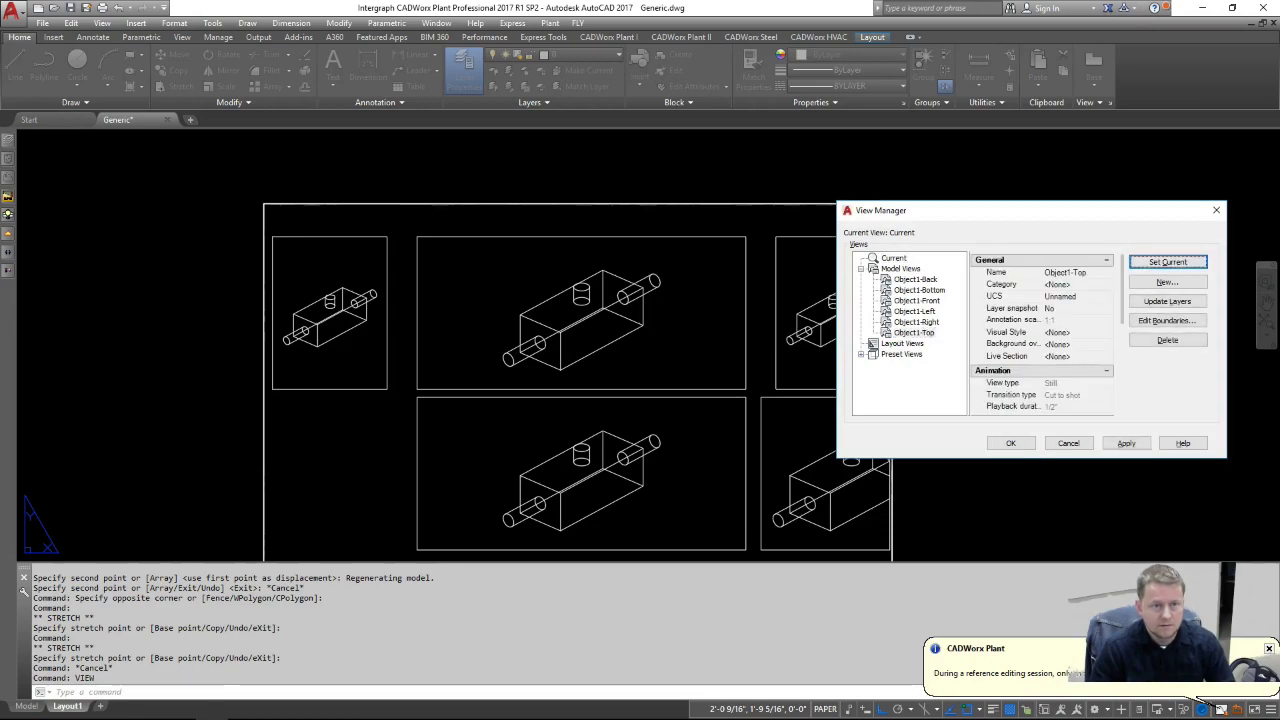
{"action": "left_click", "coordinate": [1126, 443]}
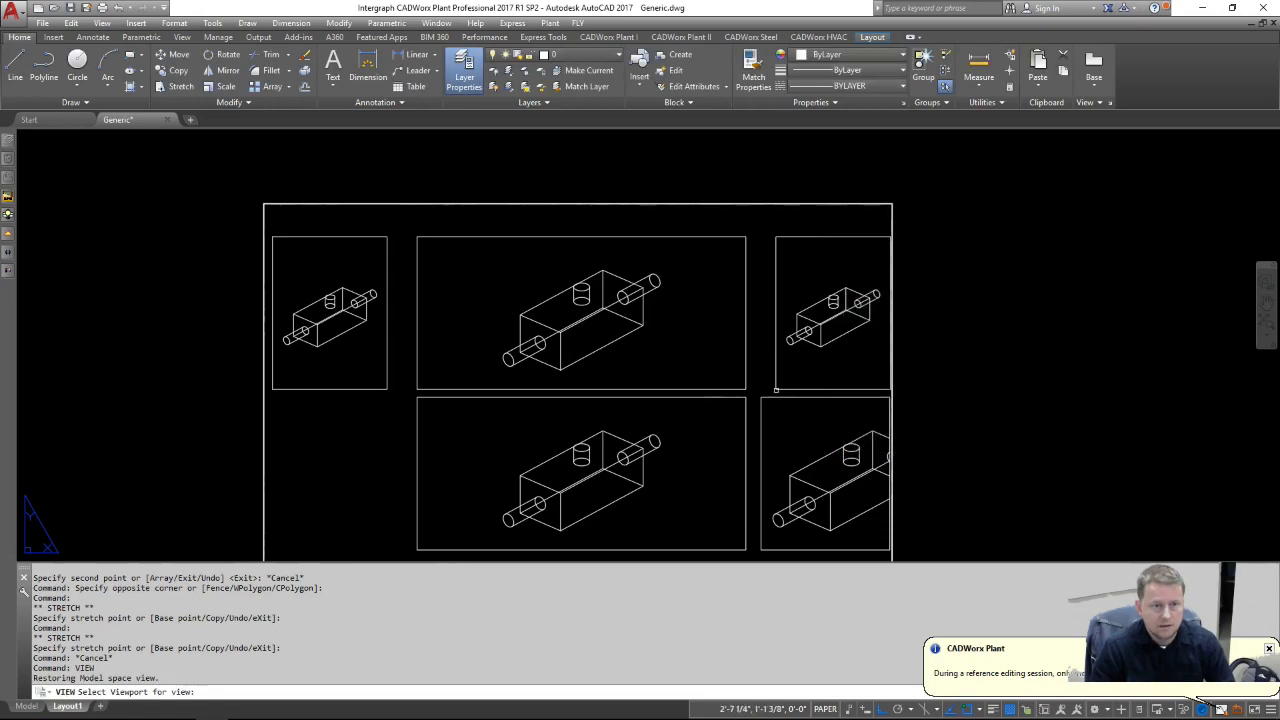
{"action": "left_click", "coordinate": [699, 387]}
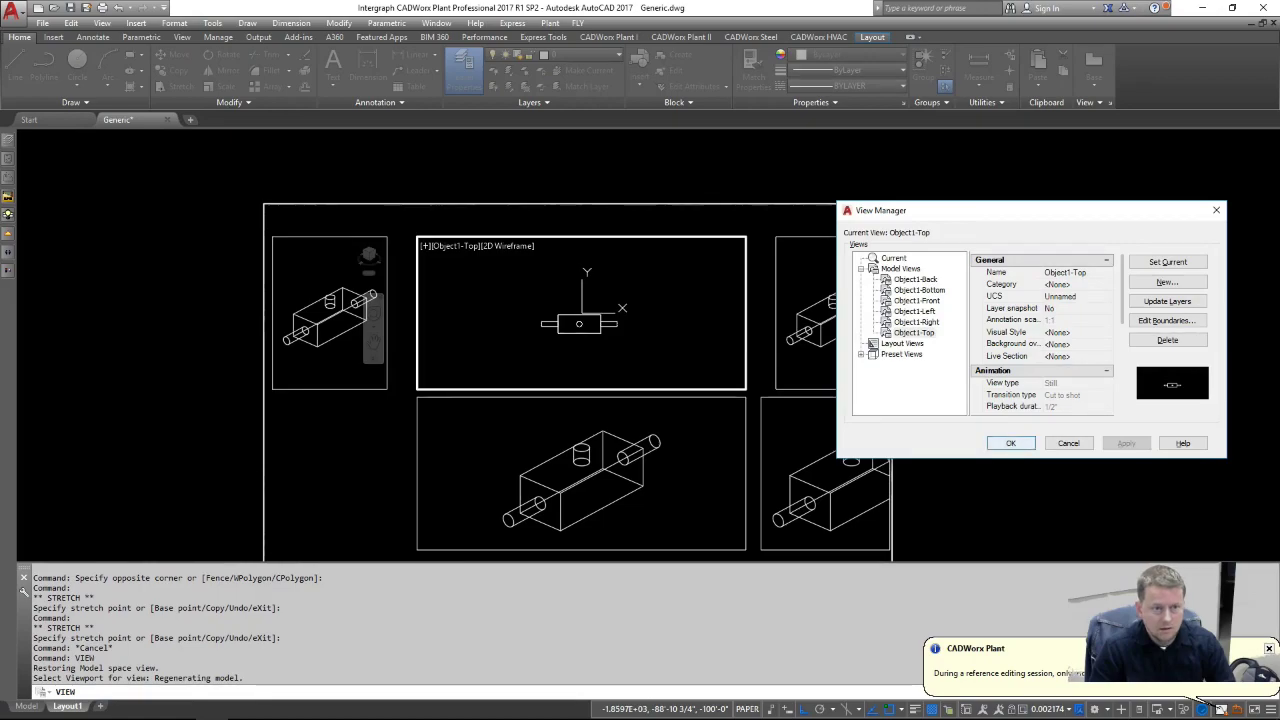
{"action": "left_click", "coordinate": [1011, 443]}
{"action": "key", "text": "Return"}
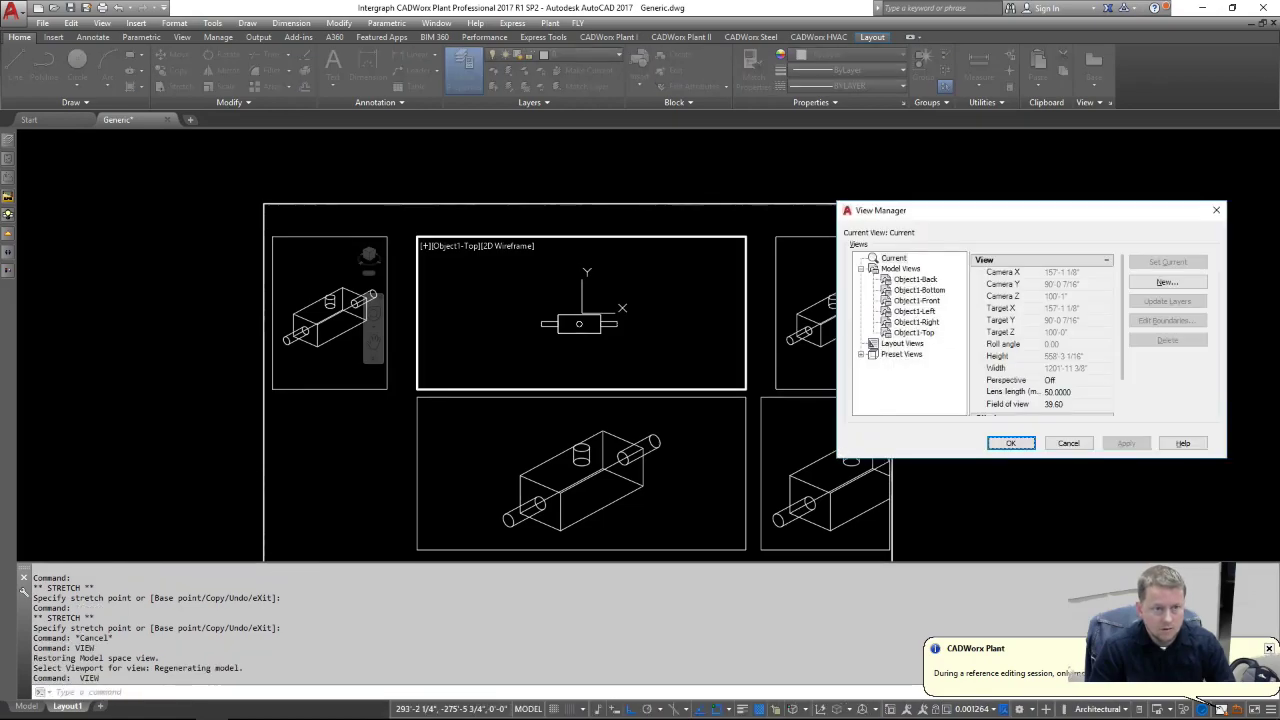
{"action": "left_click", "coordinate": [1010, 443]}
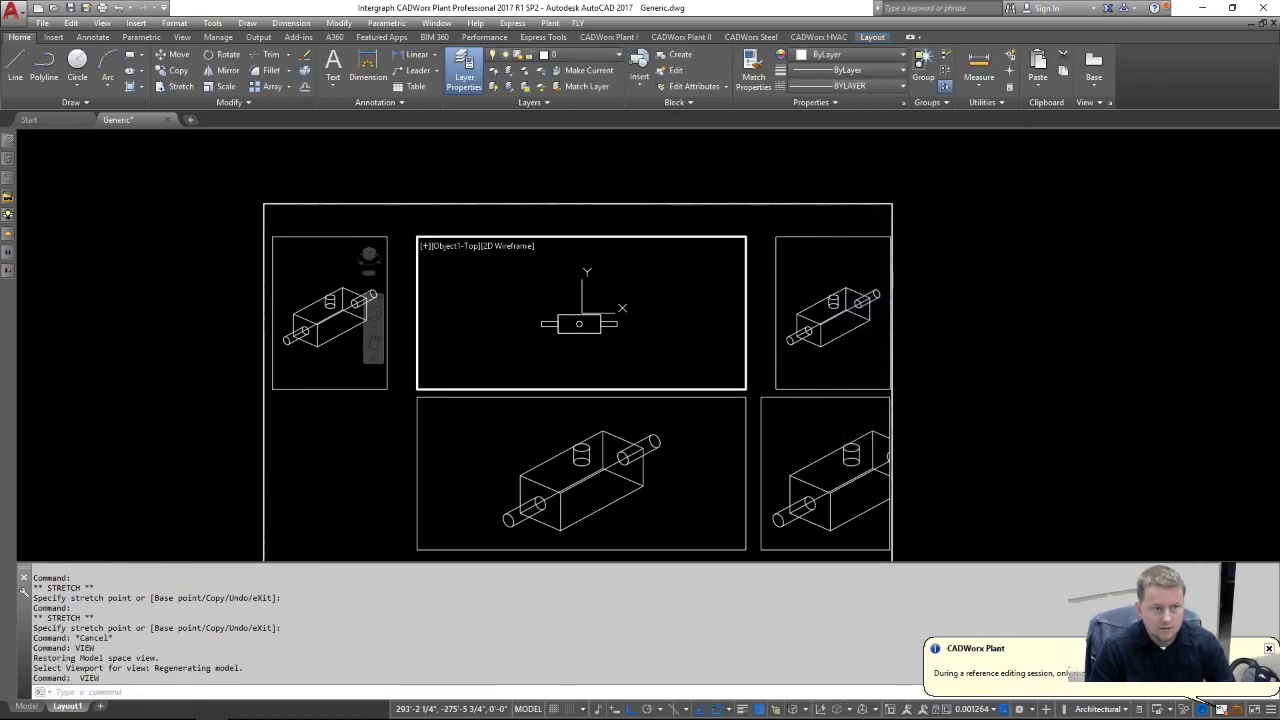
Step: Restore the Object1-Left model view in the left-hand narrow viewport and return to paper space
{"action": "type", "text": "view"}
{"action": "key", "text": "Return"}
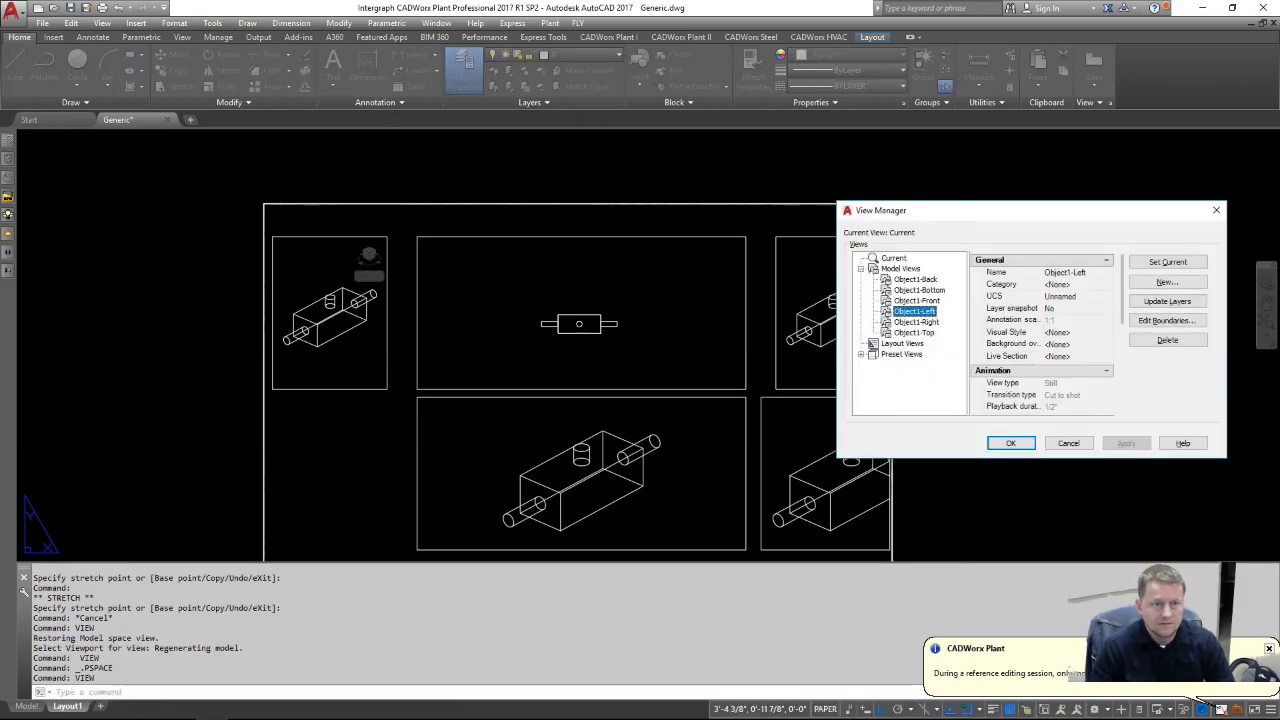
{"action": "left_click", "coordinate": [1010, 443]}
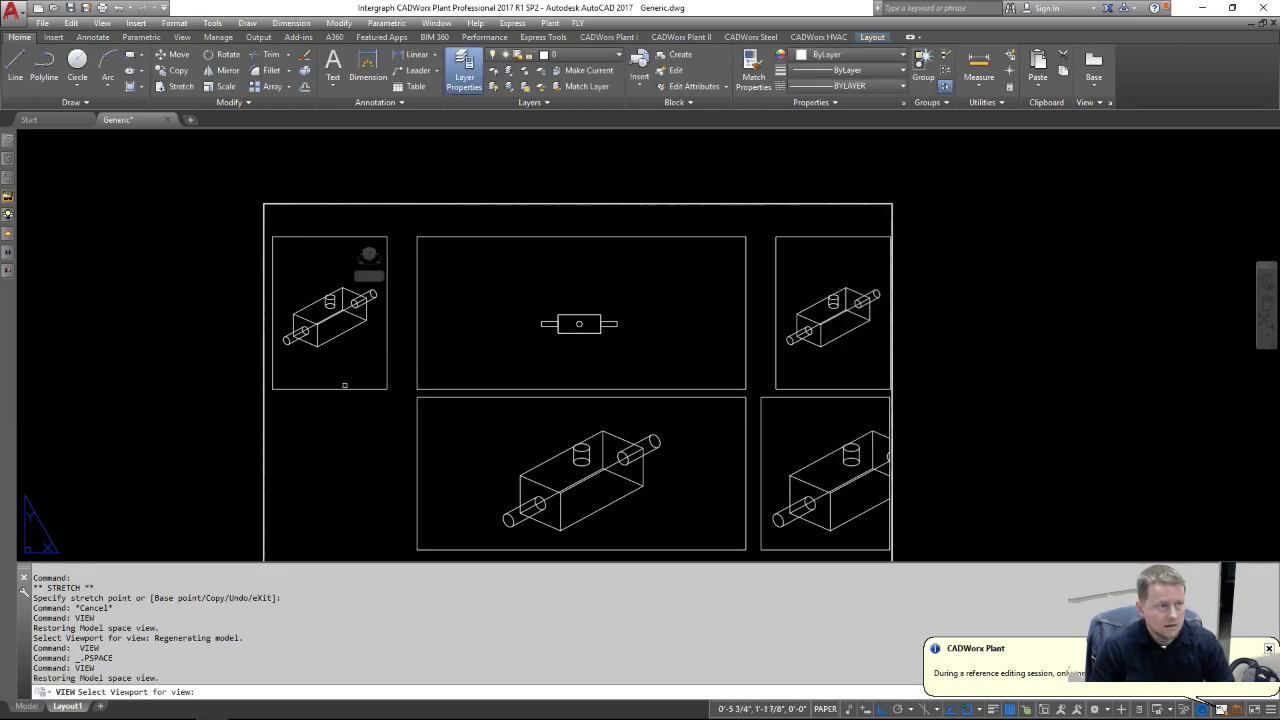
{"action": "left_click", "coordinate": [344, 386]}
{"action": "key", "text": "Return"}
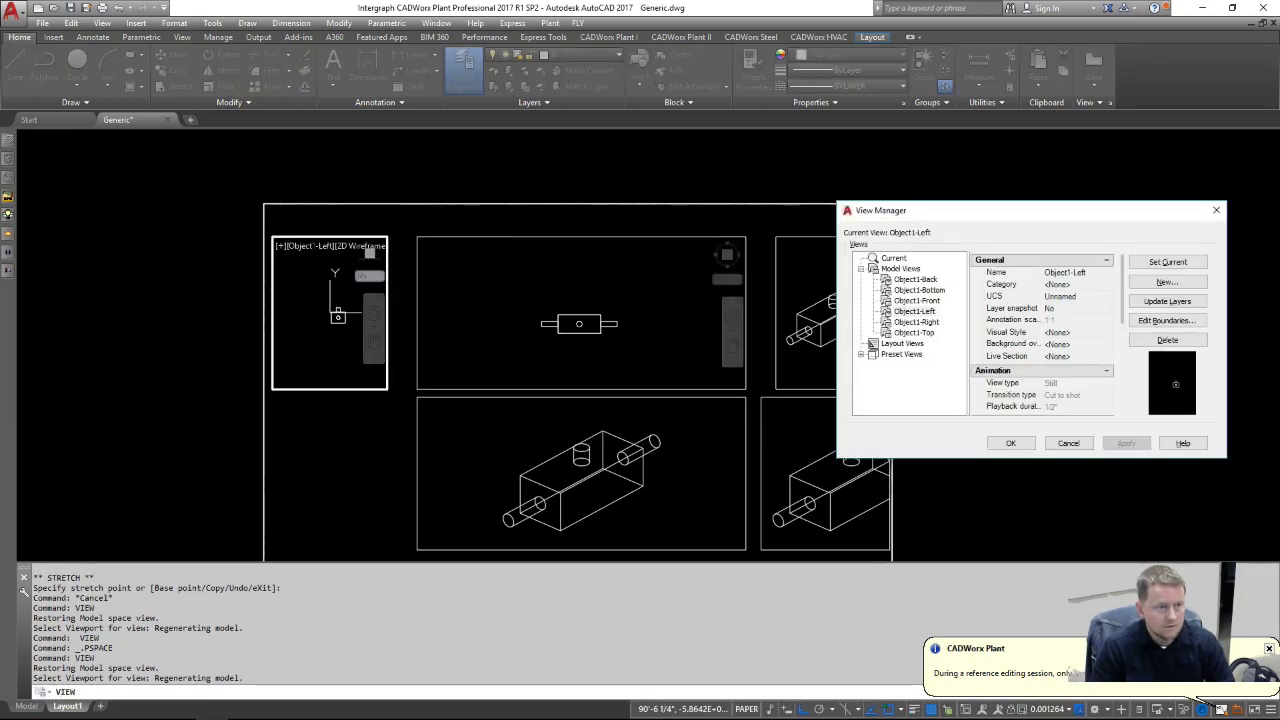
{"action": "key", "text": "Return"}
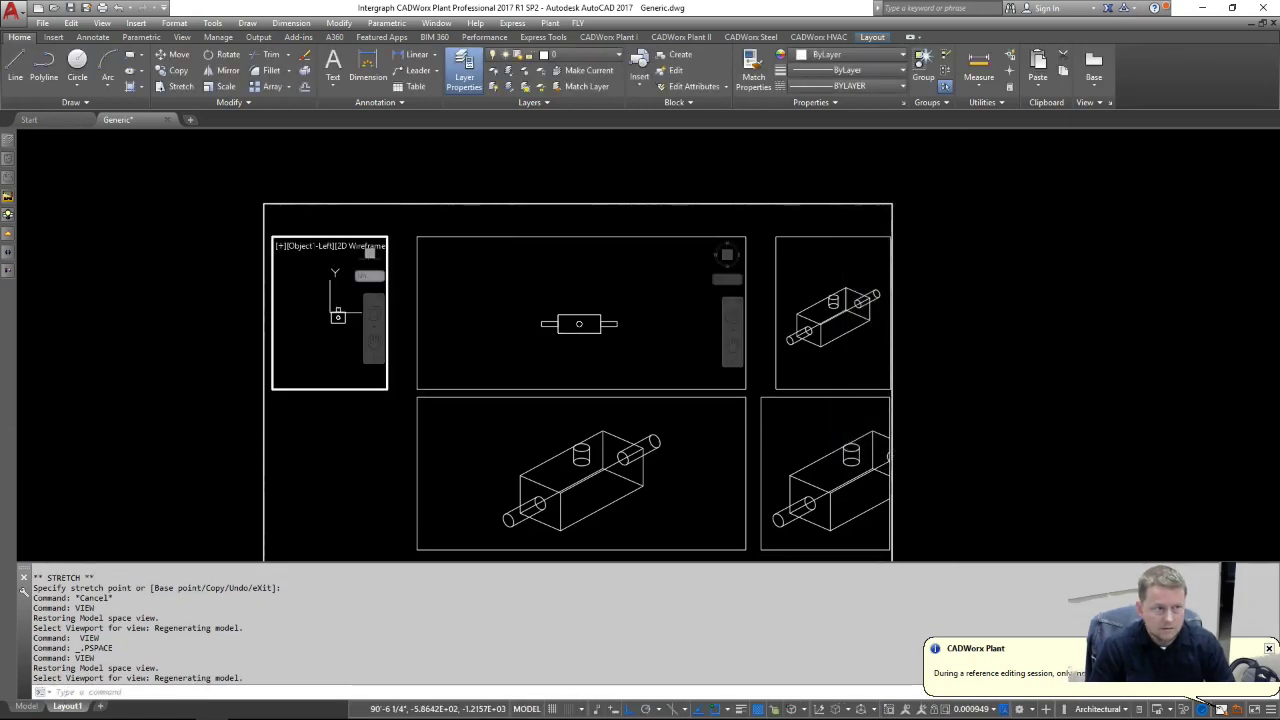
{"action": "double_click", "coordinate": [681, 213]}
{"action": "key", "text": "Return"}
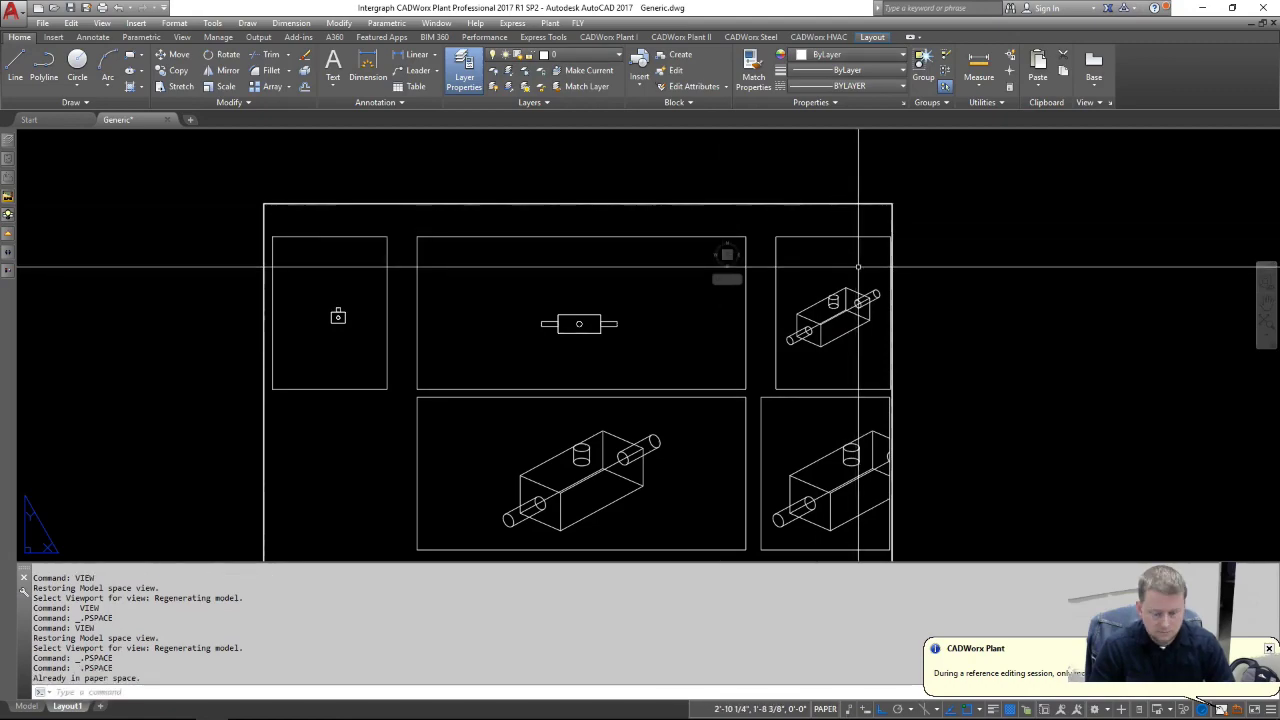
Step: Restore the Object1-Right model view in the right-hand narrow viewport
{"action": "key", "text": "Escape"}
{"action": "type", "text": "VIEW"}
{"action": "key", "text": "Return"}
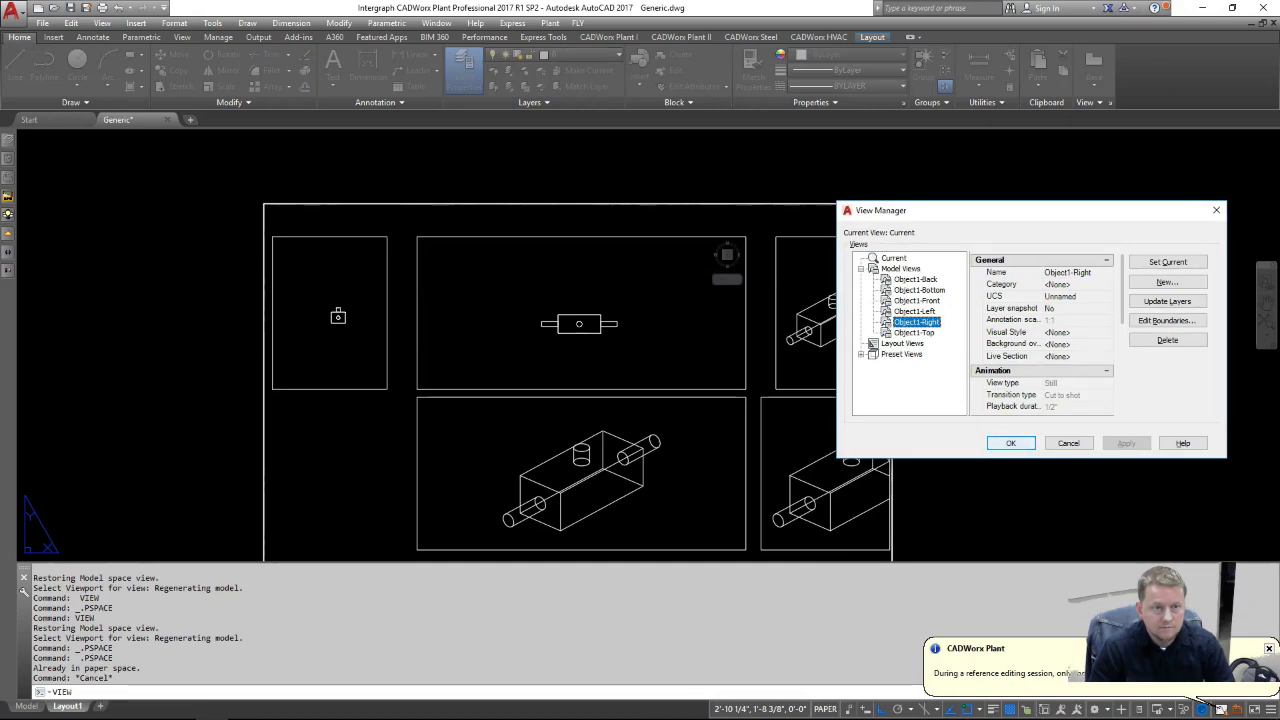
{"action": "key", "text": "Return"}
{"action": "key", "text": "Return"}
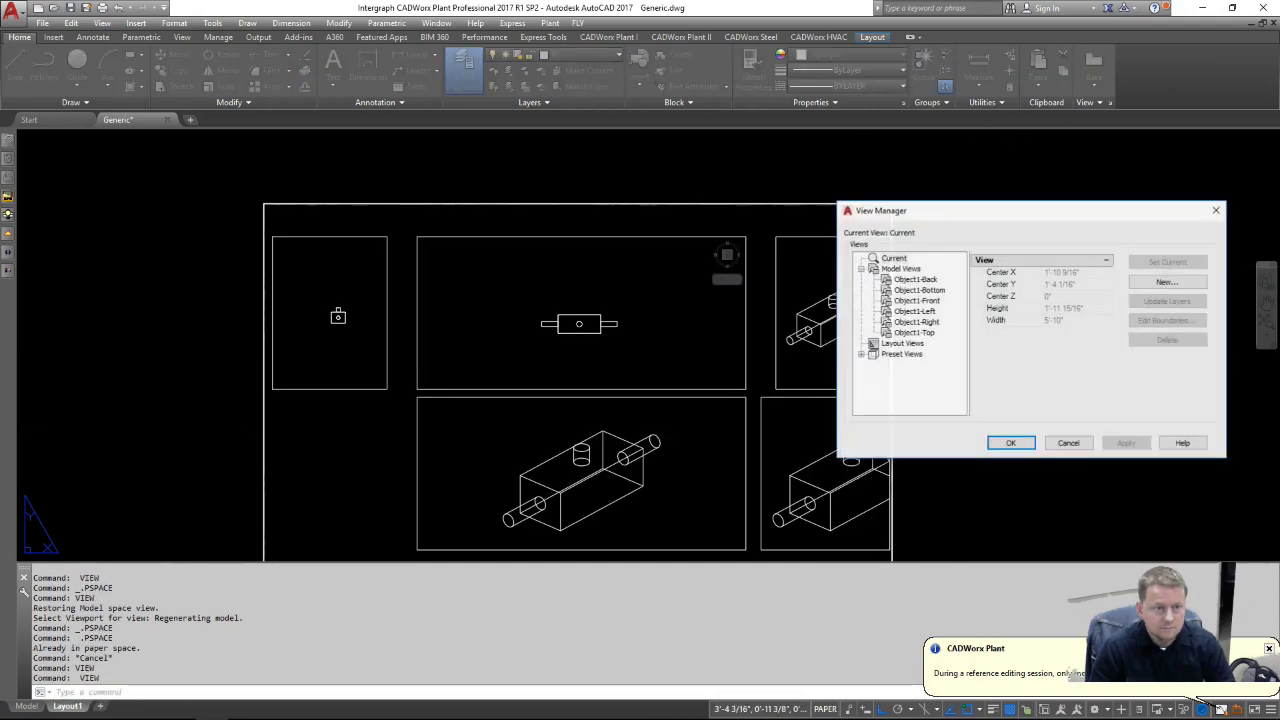
{"action": "left_click", "coordinate": [916, 322]}
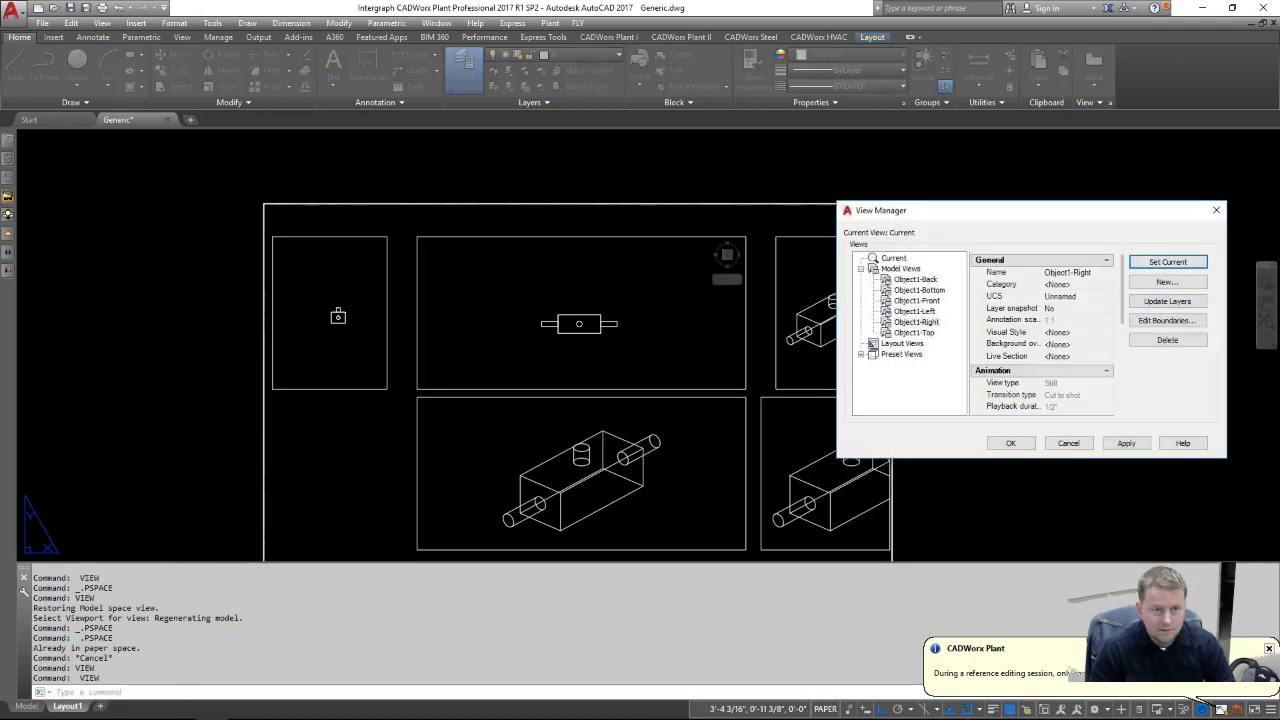
{"action": "left_click", "coordinate": [1126, 443]}
{"action": "left_click", "coordinate": [878, 389]}
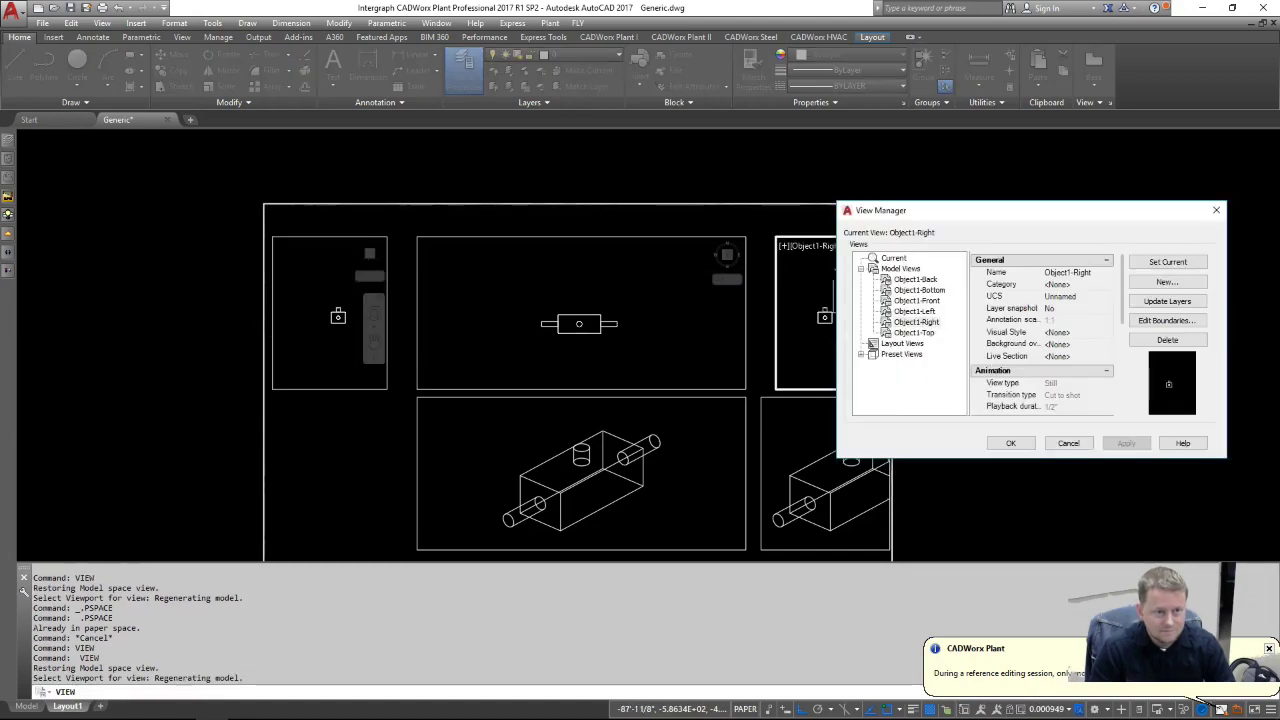
Step: Restore the Object1-Front model view in the lower wide viewport and close the View Manager
{"action": "left_click", "coordinate": [1010, 443]}
{"action": "left_click", "coordinate": [645, 437]}
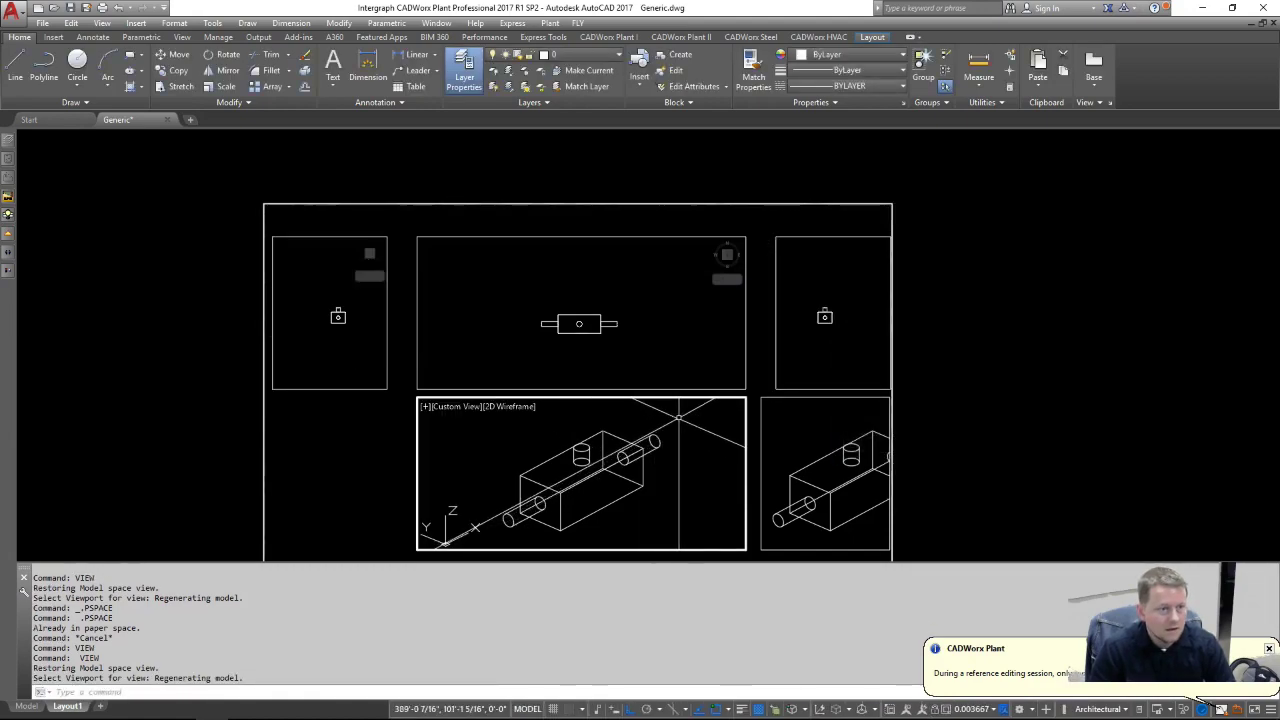
{"action": "key", "text": "Escape"}
{"action": "double_click", "coordinate": [754, 395]}
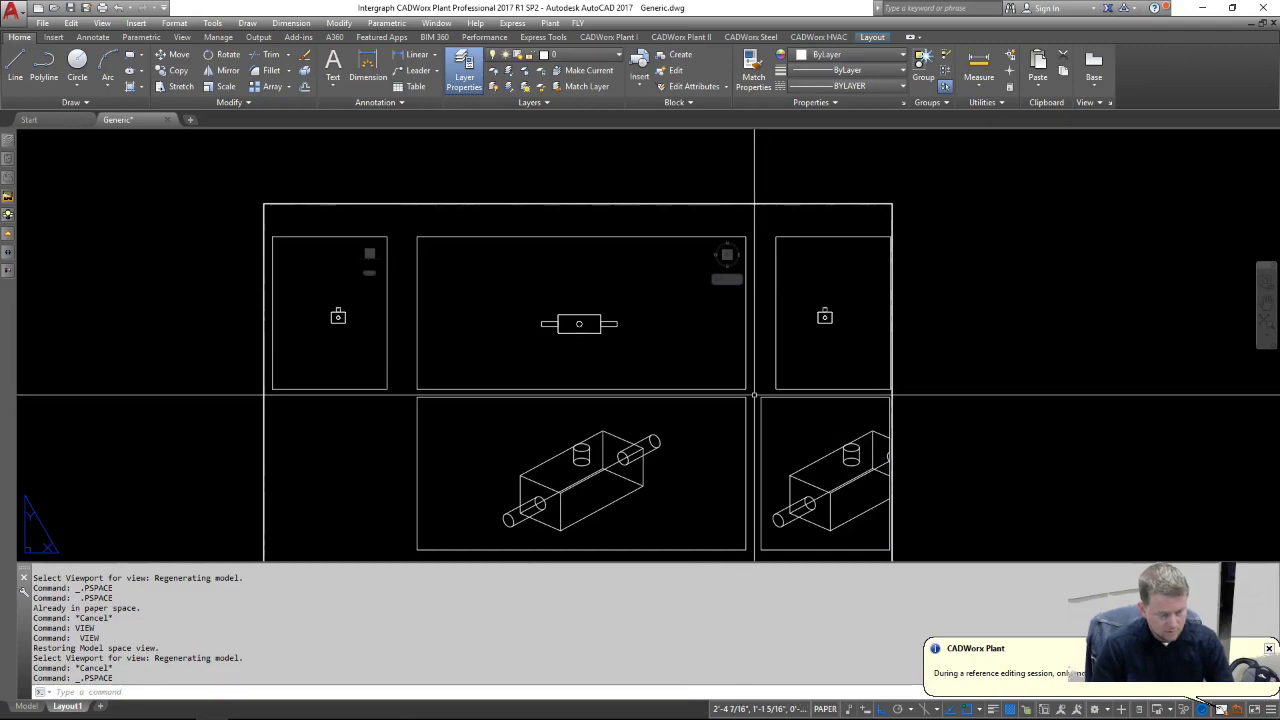
{"action": "type", "text": "view"}
{"action": "key", "text": "Return"}
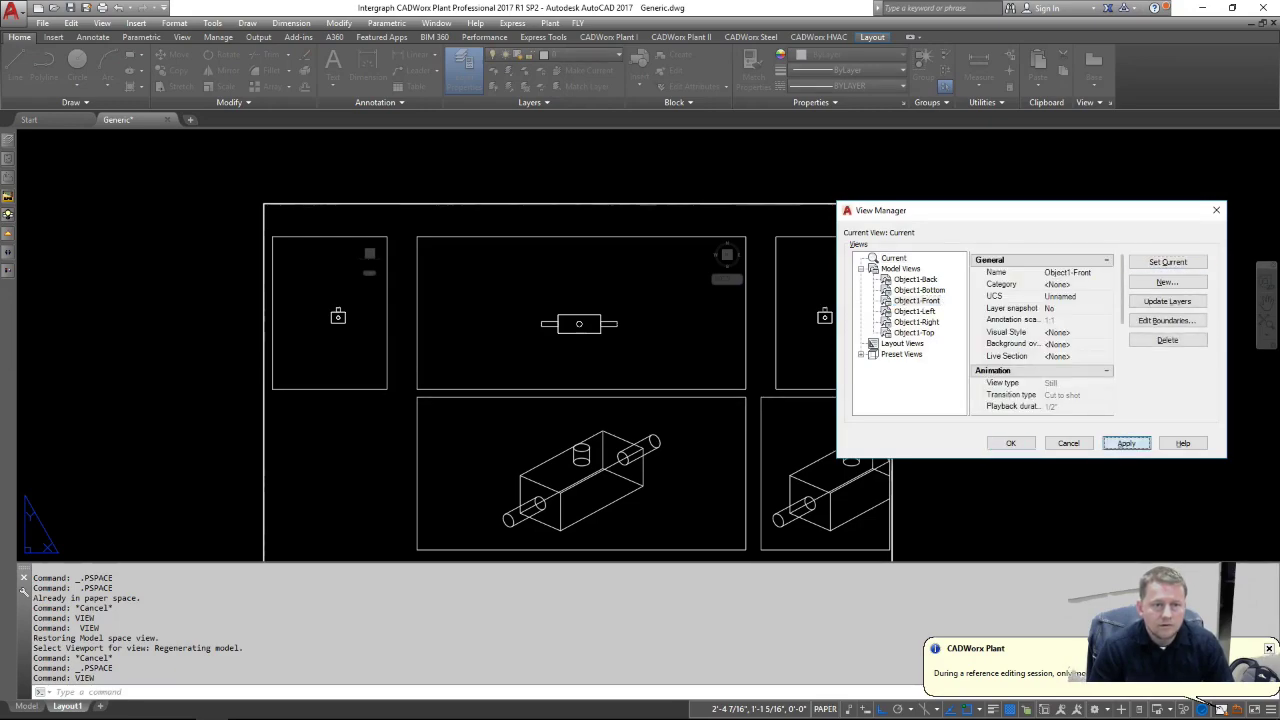
{"action": "left_click", "coordinate": [1126, 443]}
{"action": "left_click", "coordinate": [580, 470]}
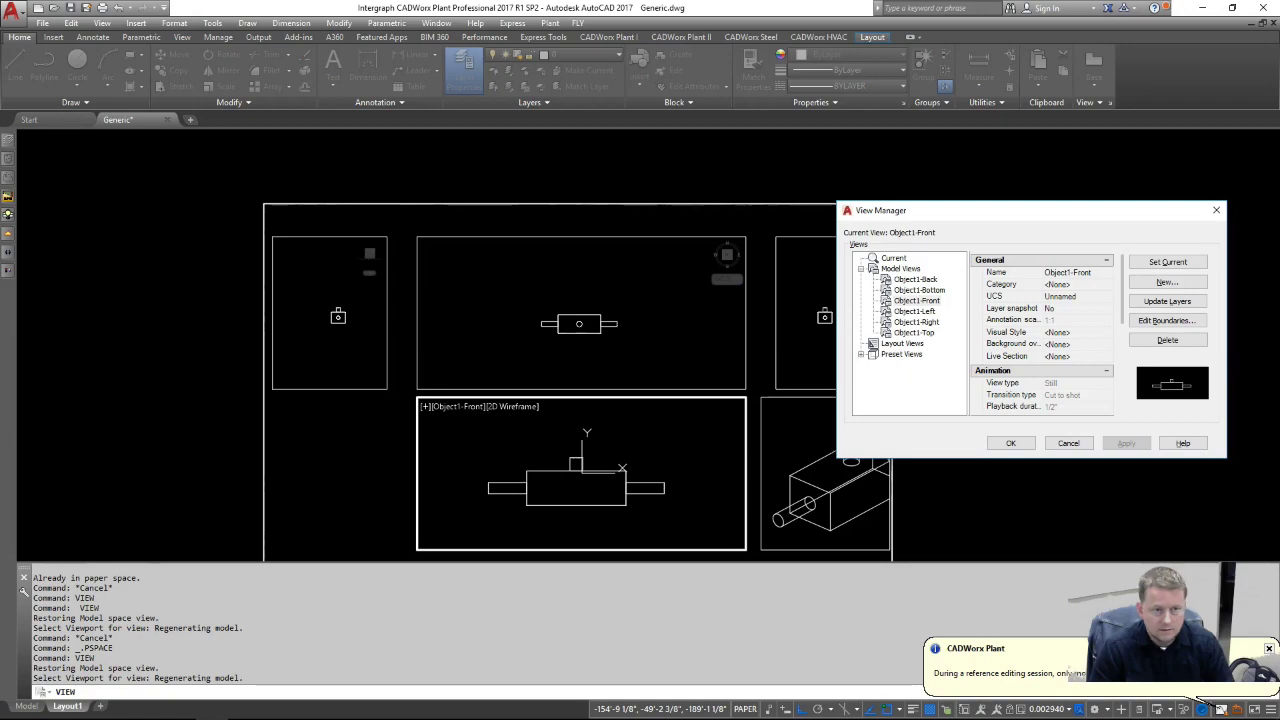
{"action": "left_click", "coordinate": [1010, 443]}
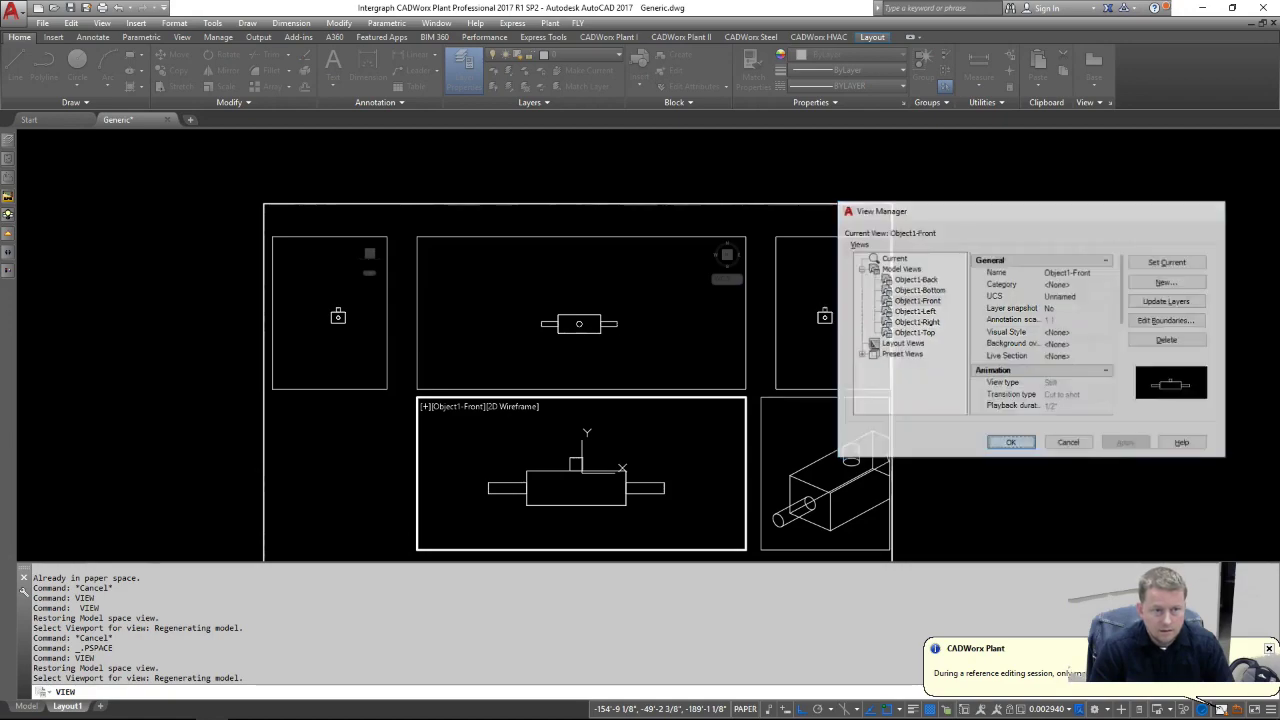
Step: Set the lower right-hand viewport to the SW Isometric view and return to paper space
{"action": "left_click", "coordinate": [845, 437]}
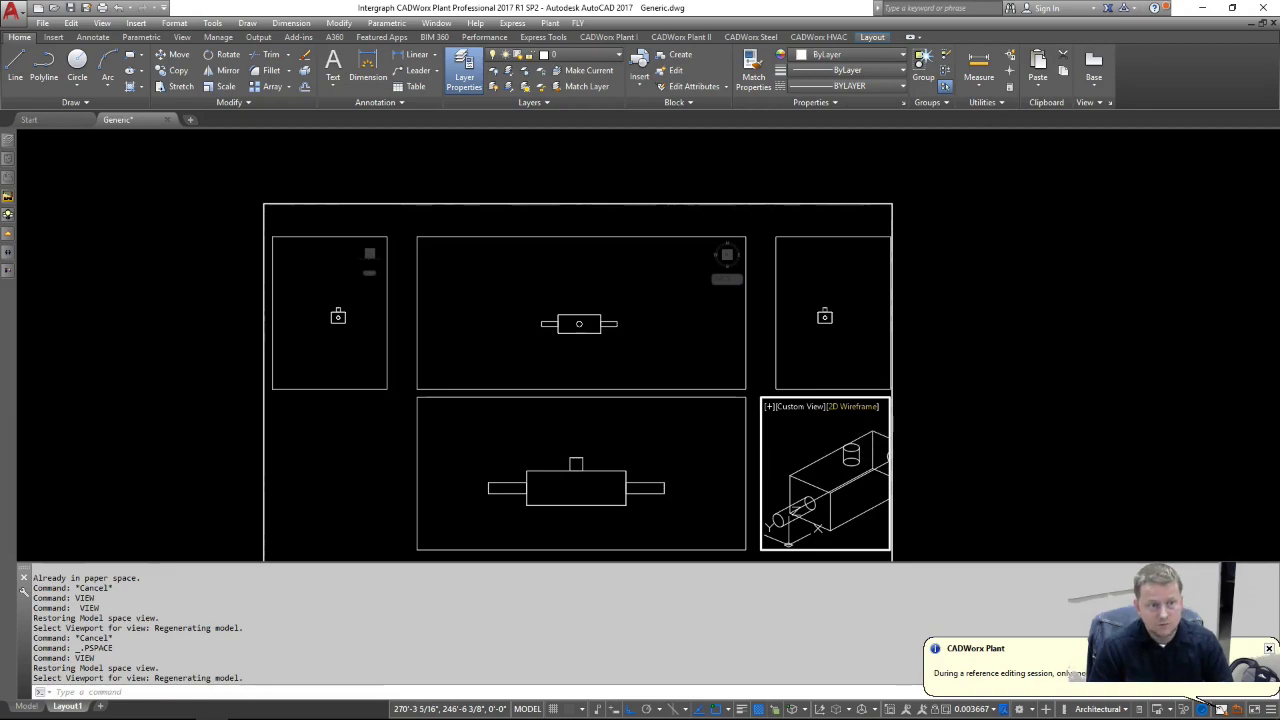
{"action": "left_click", "coordinate": [855, 407]}
{"action": "key", "text": "Escape"}
{"action": "left_click", "coordinate": [790, 407]}
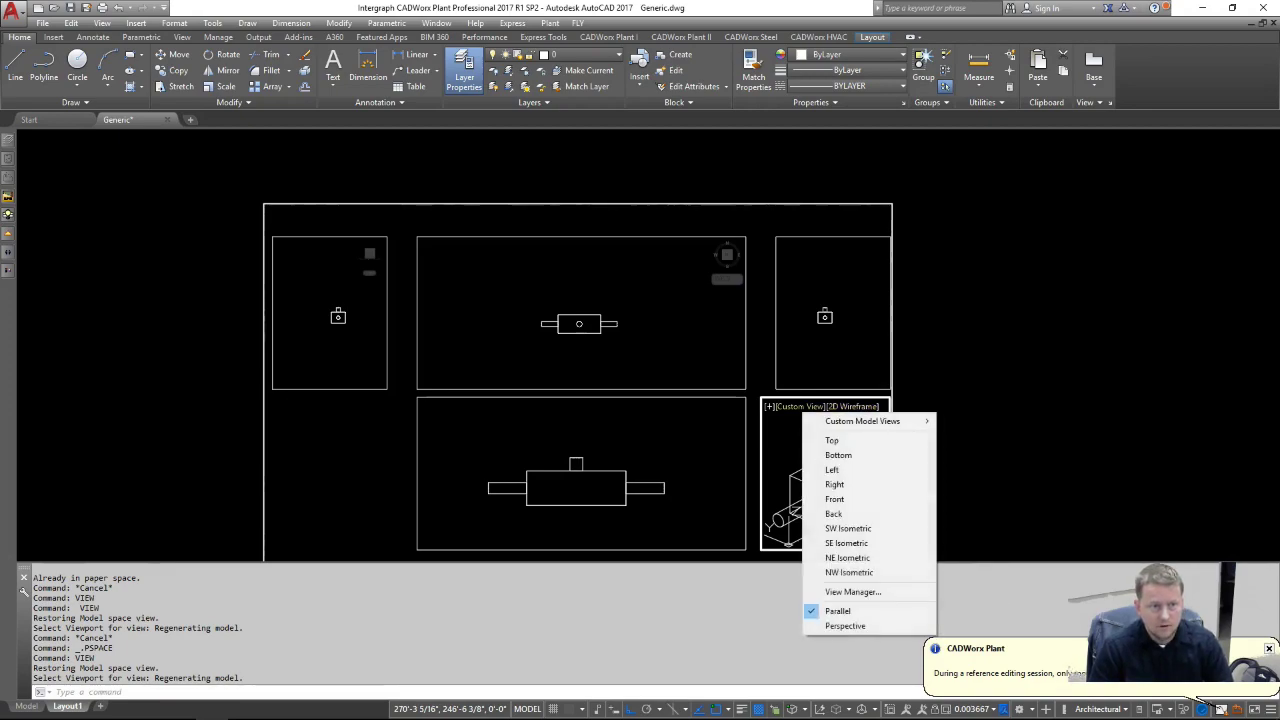
{"action": "left_click", "coordinate": [848, 528]}
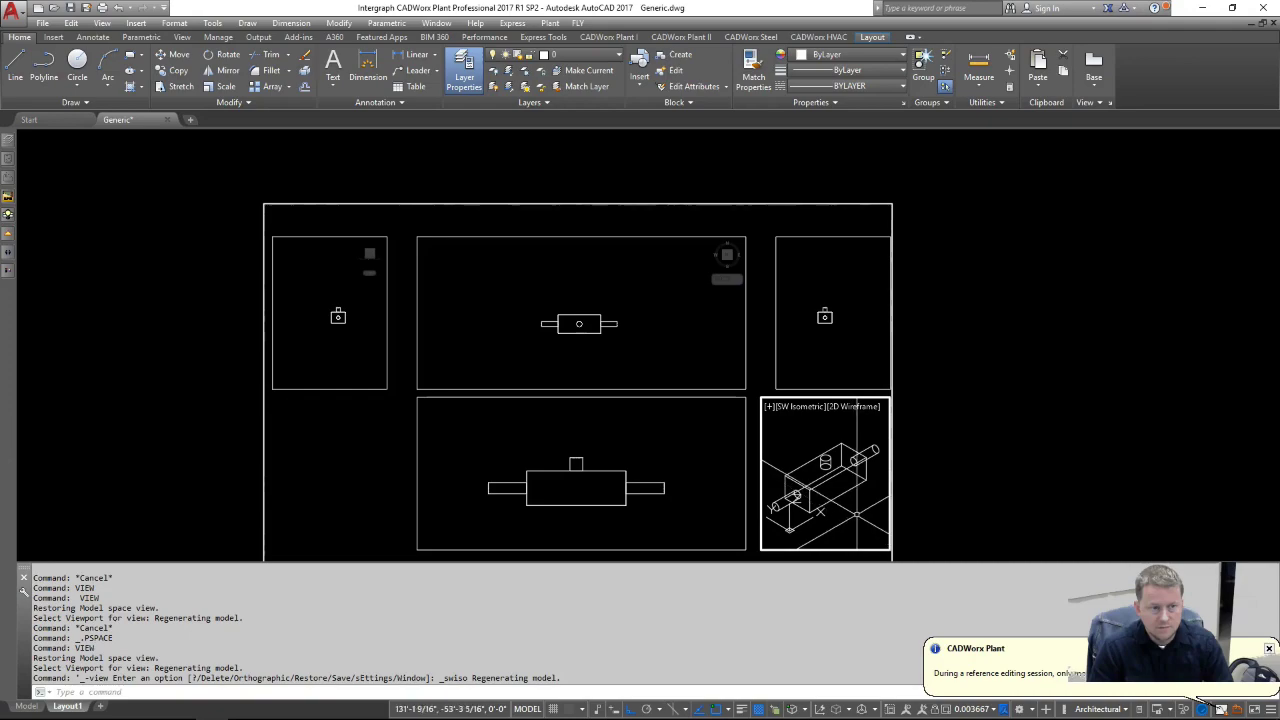
{"action": "double_click", "coordinate": [809, 556]}
Step: Set the shade plot of the isometric viewport to Legacy hidden and clear the selection
{"action": "scroll", "coordinate": [841, 484], "scroll_direction": "down", "scroll_amount": 2}
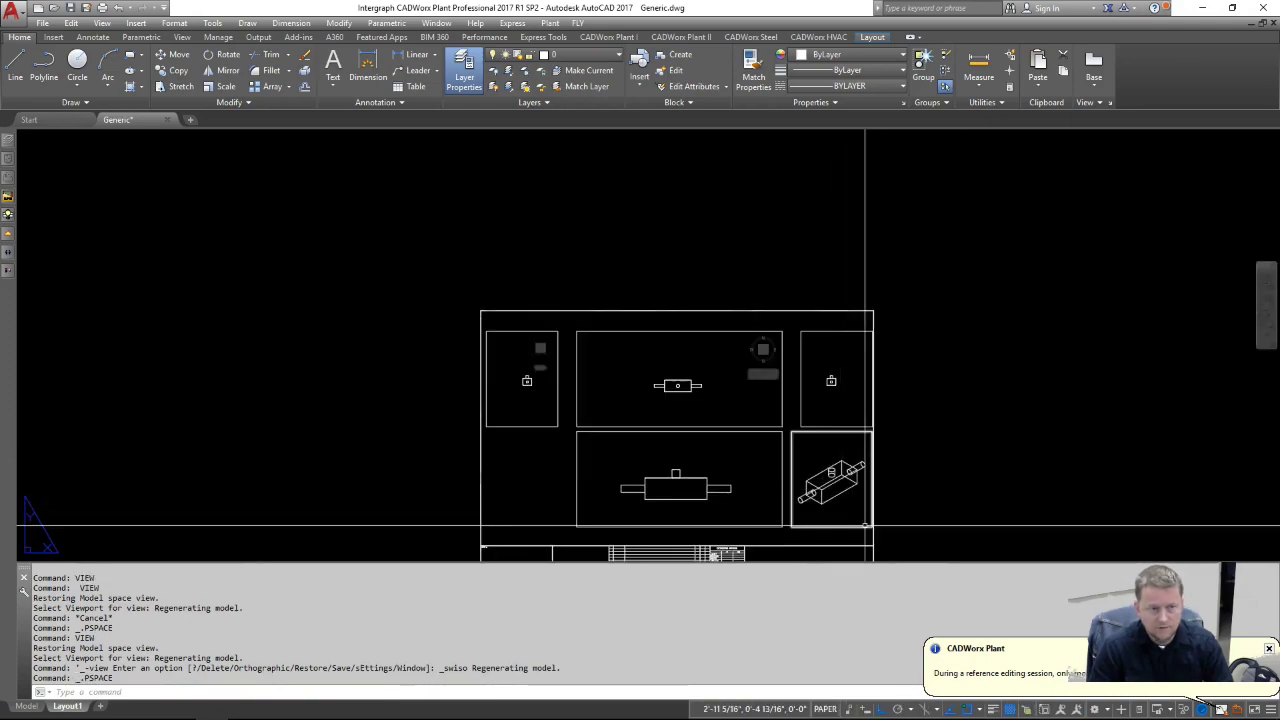
{"action": "middle_click_drag", "start_coordinate": [805, 533], "coordinate": [880, 467]}
{"action": "scroll", "coordinate": [921, 427], "scroll_direction": "up", "scroll_amount": 5}
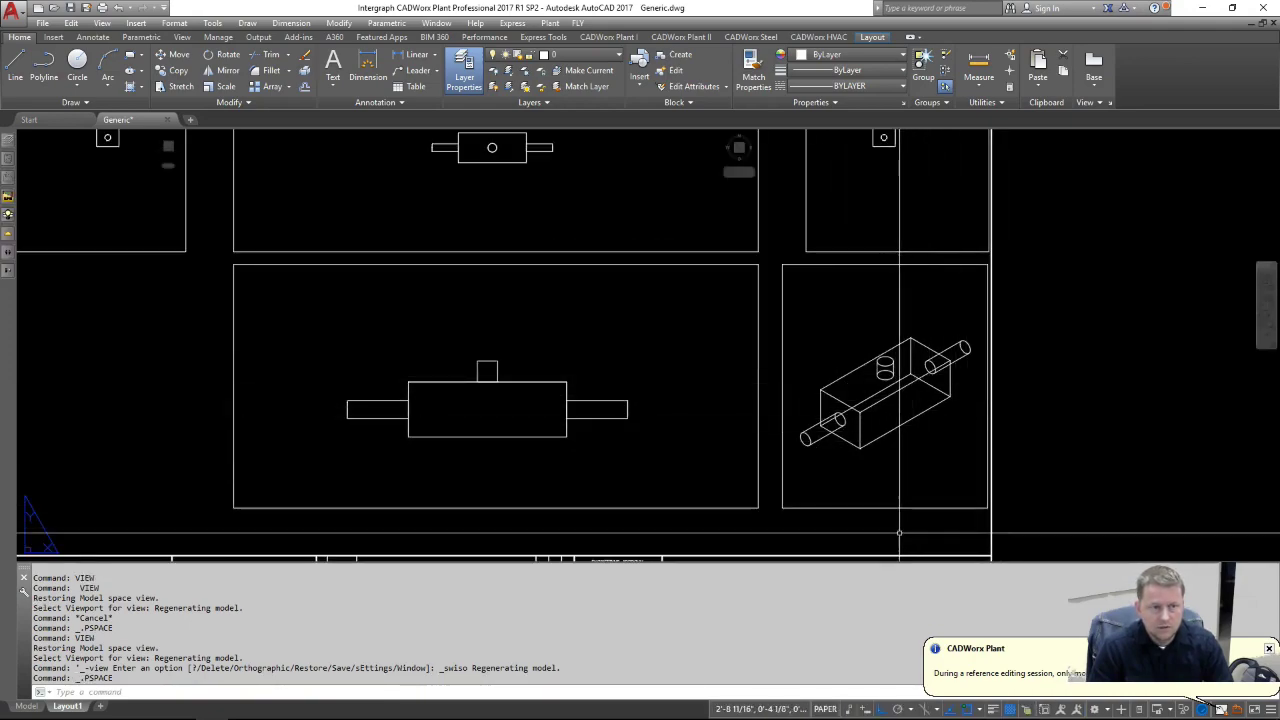
{"action": "left_click", "coordinate": [930, 520]}
{"action": "left_click", "coordinate": [895, 490]}
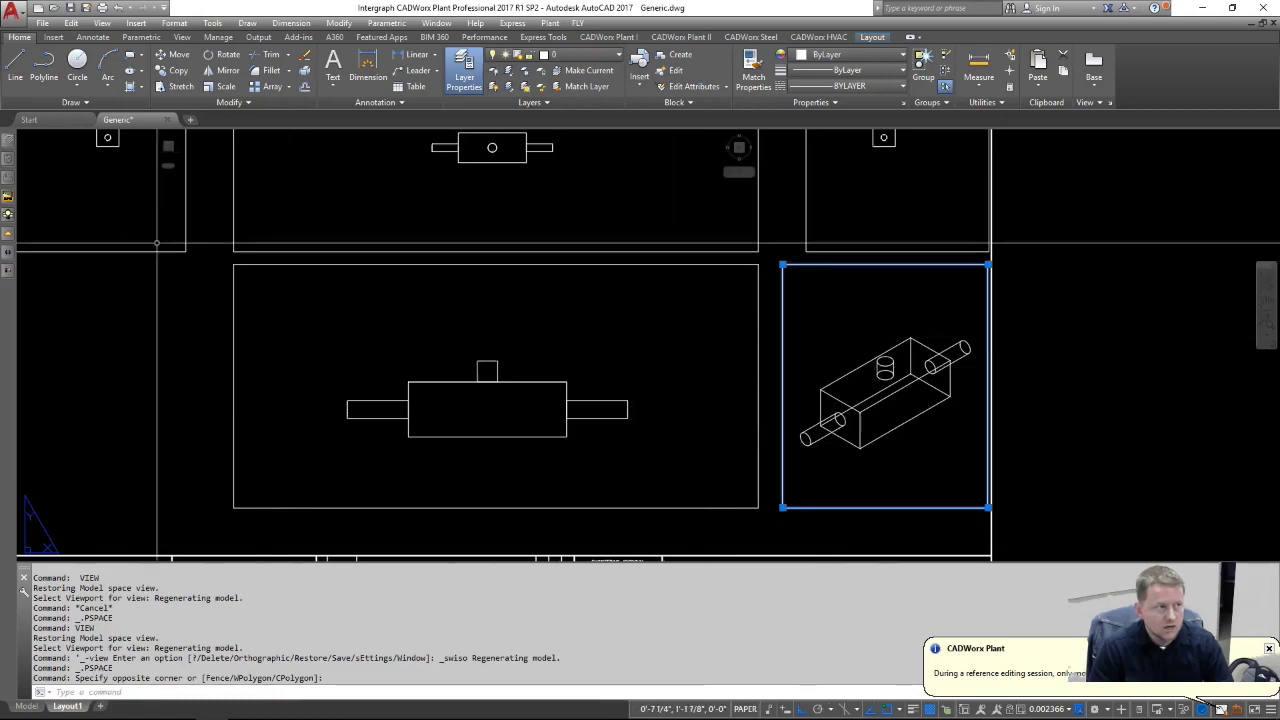
{"action": "key", "text": "ctrl+1"}
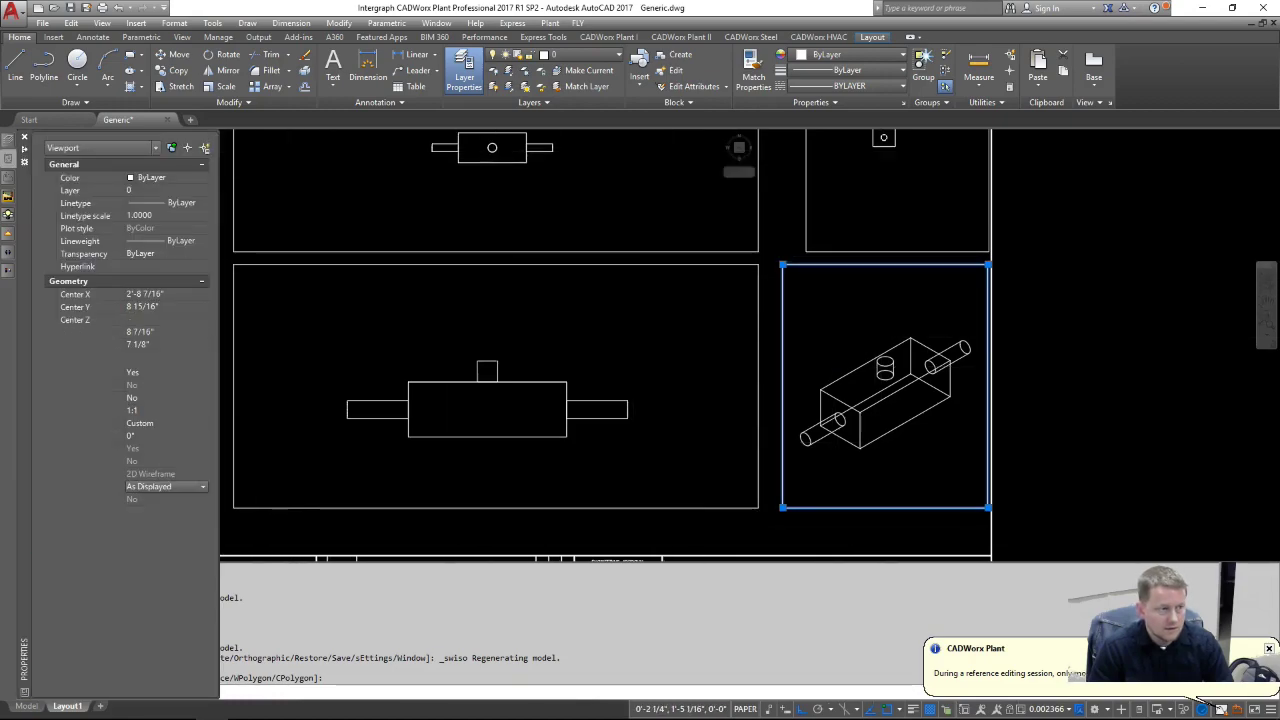
{"action": "left_click", "coordinate": [160, 486]}
{"action": "left_click", "coordinate": [153, 523]}
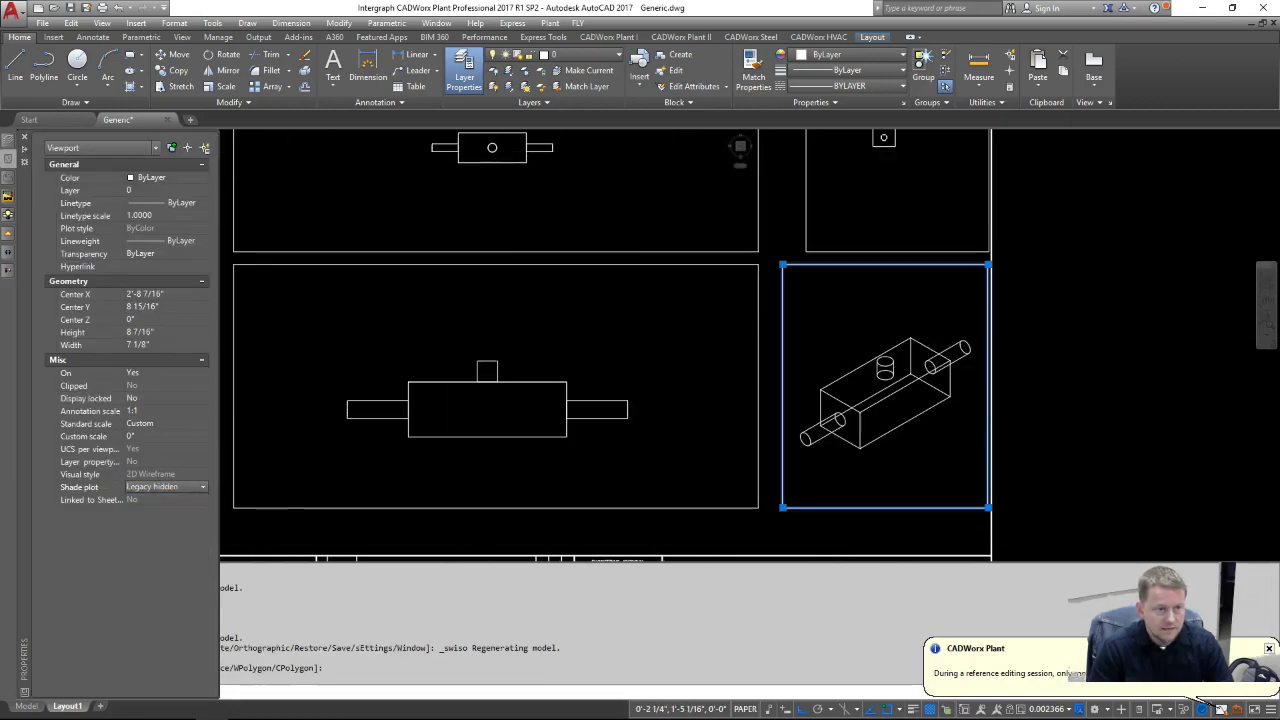
{"action": "key", "text": "ctrl+1"}
{"action": "key", "text": "Escape"}
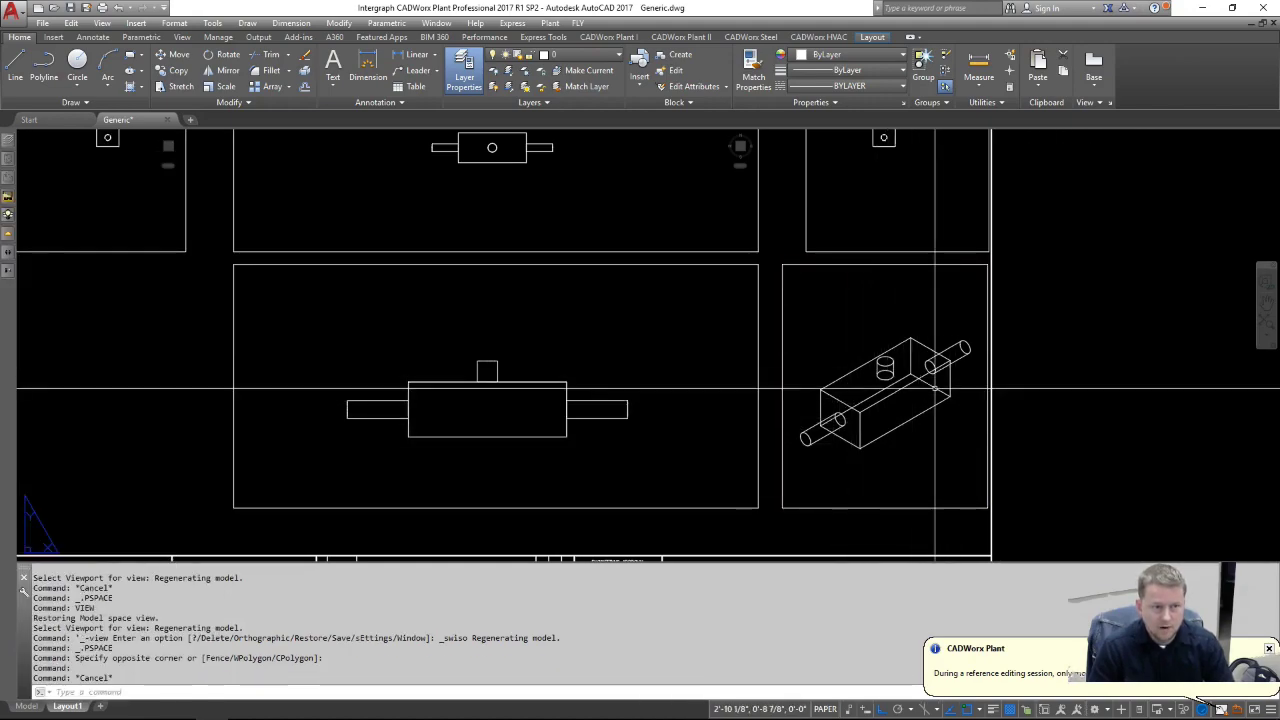
Step: Select the four orthographic viewports and set their scale to 1/4" = 1'-0"
{"action": "scroll", "coordinate": [835, 326], "scroll_direction": "down", "scroll_amount": 2}
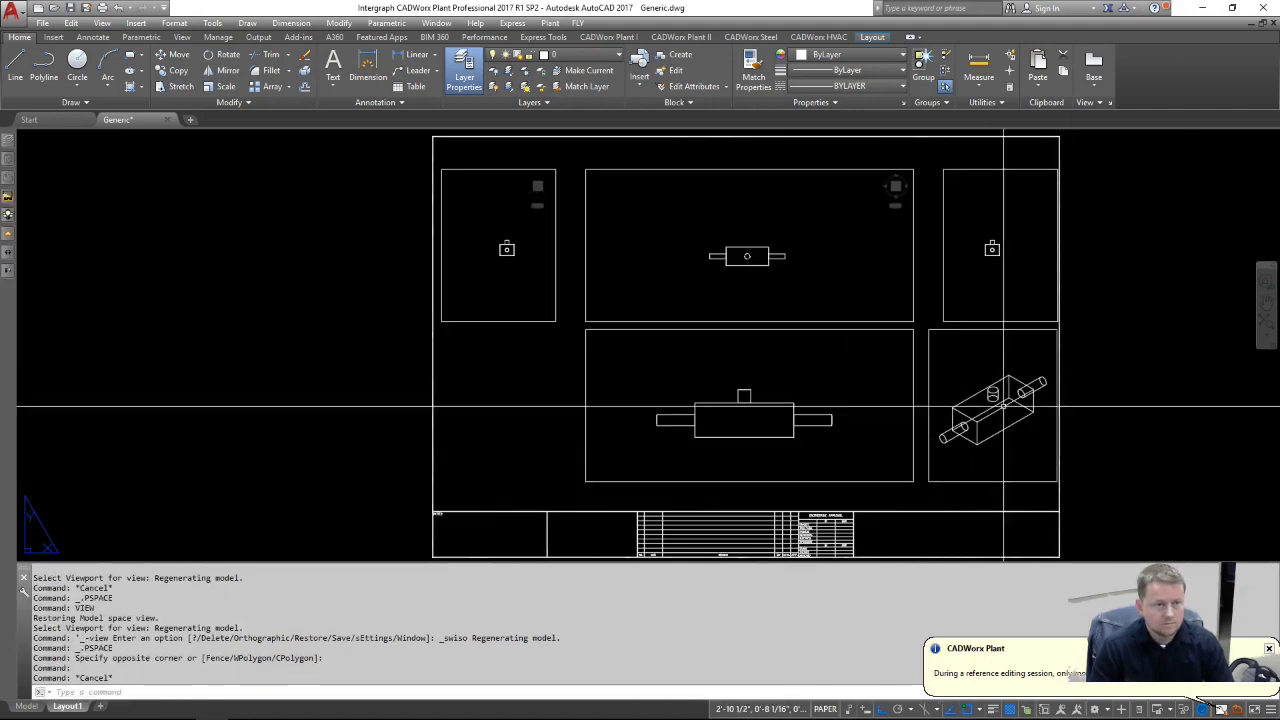
{"action": "left_click", "coordinate": [974, 291]}
{"action": "left_click", "coordinate": [872, 286]}
{"action": "left_click", "coordinate": [758, 338]}
{"action": "left_click", "coordinate": [514, 261]}
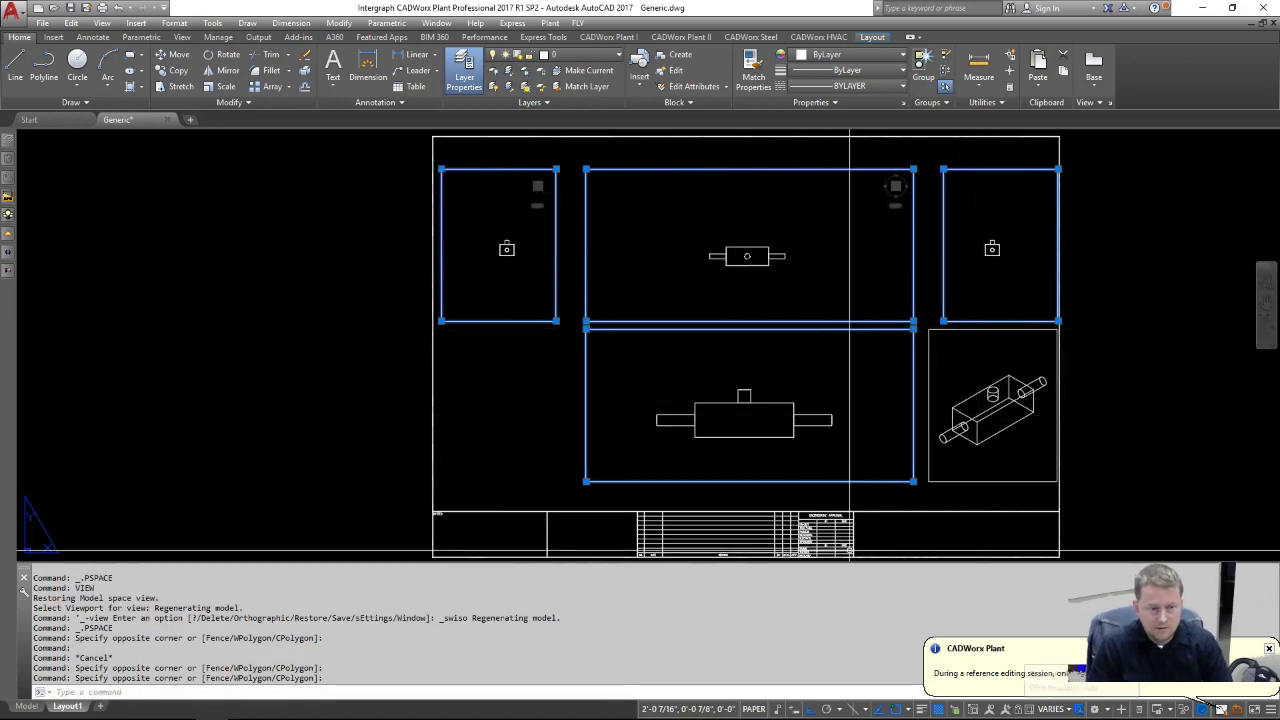
{"action": "left_click", "coordinate": [1062, 709]}
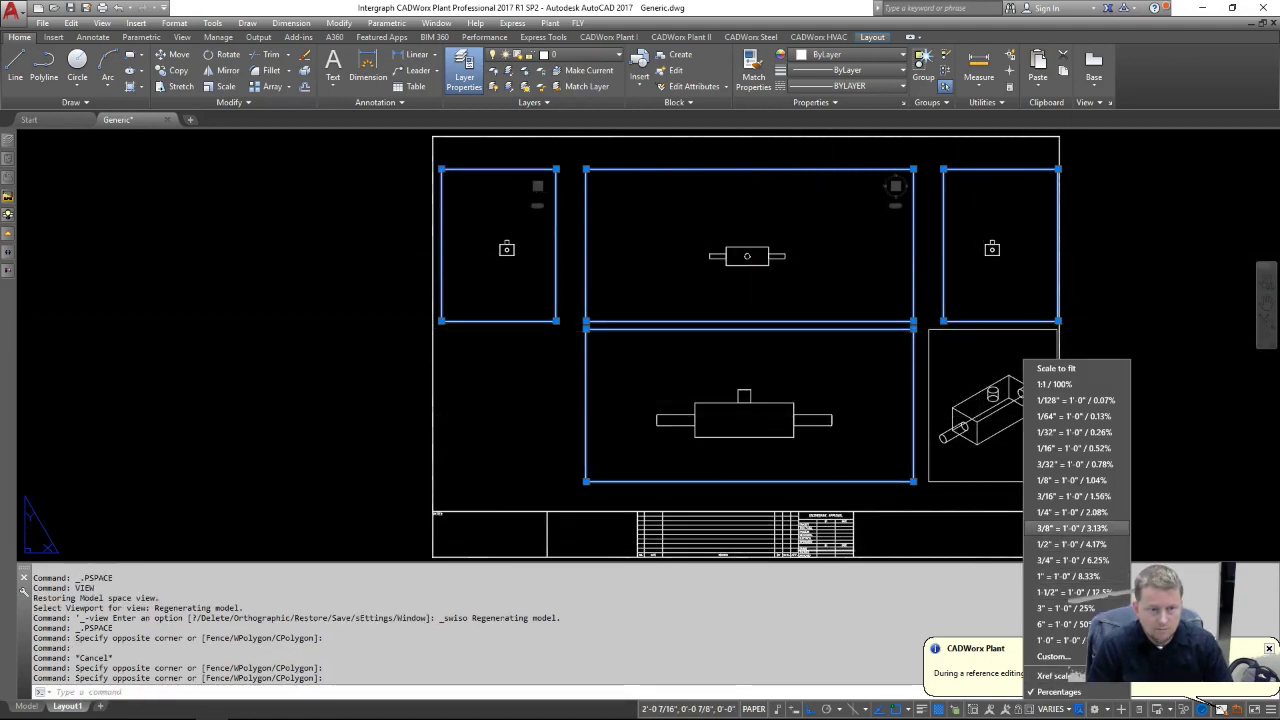
{"action": "left_click", "coordinate": [1070, 512]}
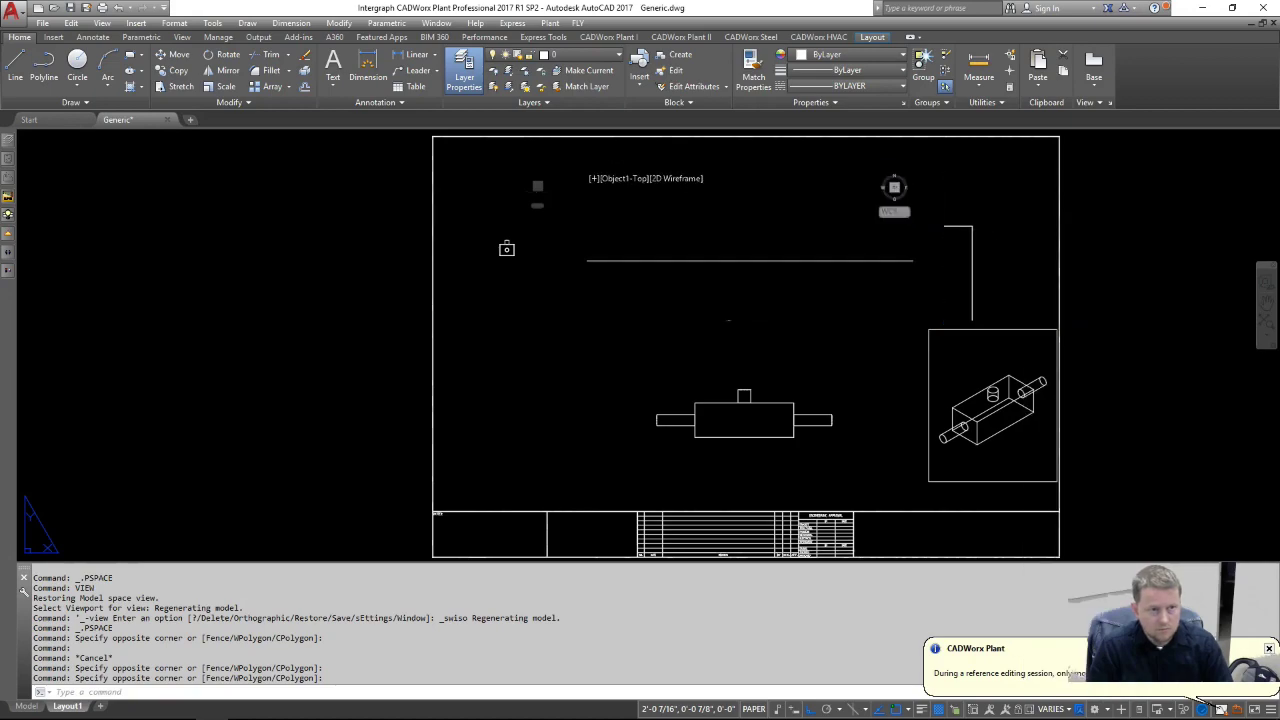
{"action": "left_click", "coordinate": [1039, 709]}
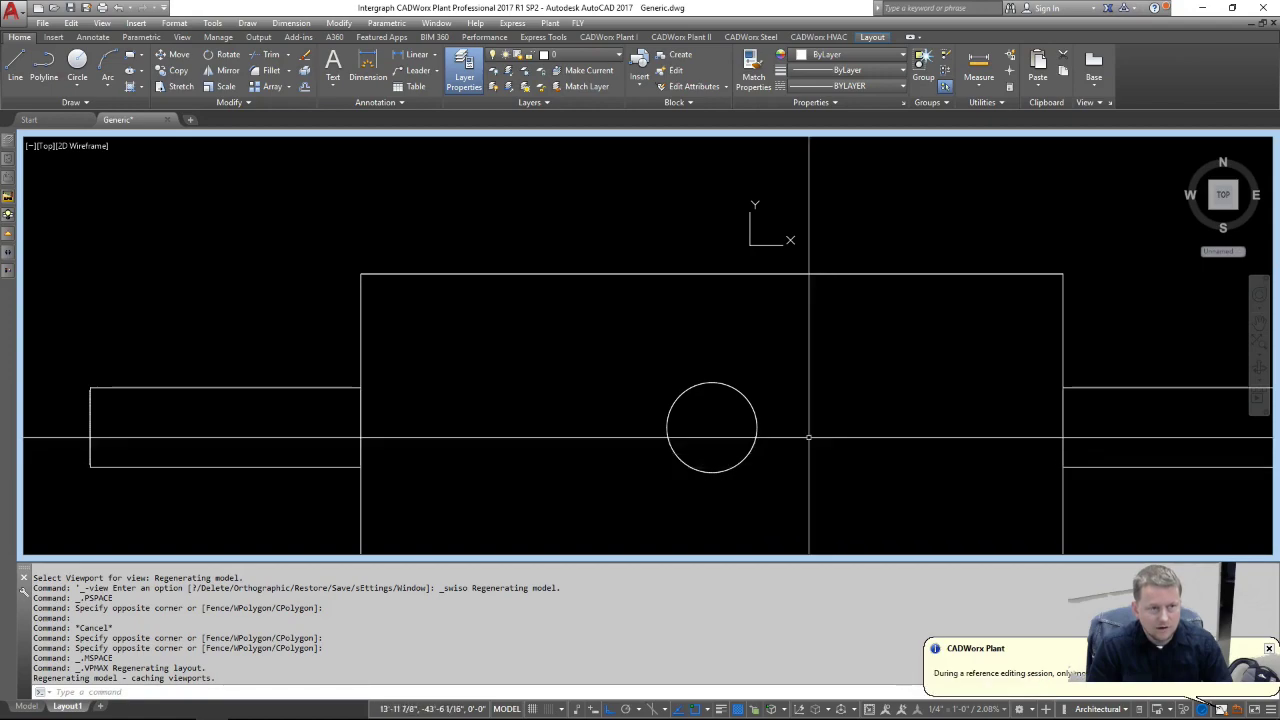
{"action": "scroll", "coordinate": [791, 432], "scroll_direction": "down", "scroll_amount": 3}
{"action": "key", "text": "ctrl+z"}
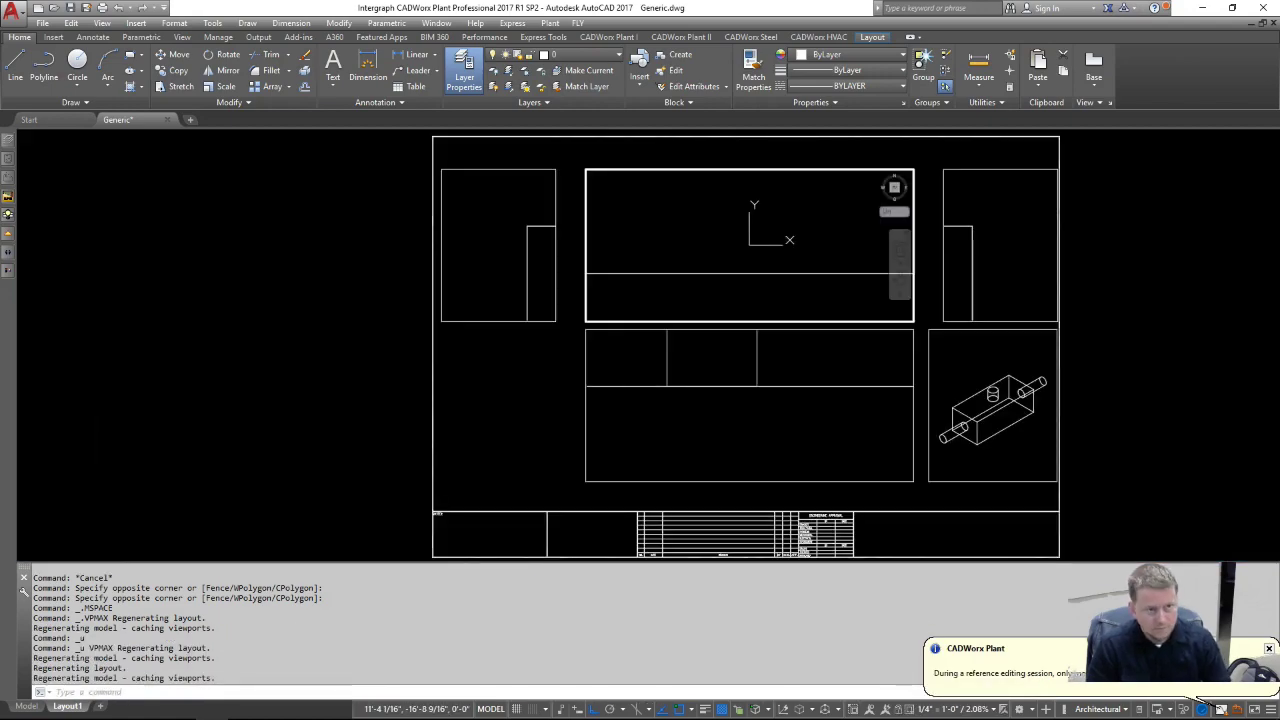
{"action": "double_click", "coordinate": [960, 497]}
Step: Select the four orthographic viewports, try scales 1" = 1'-0" and 1/32" = 1'-0", and settle on 1/16" = 1'-0"
{"action": "left_click", "coordinate": [957, 280]}
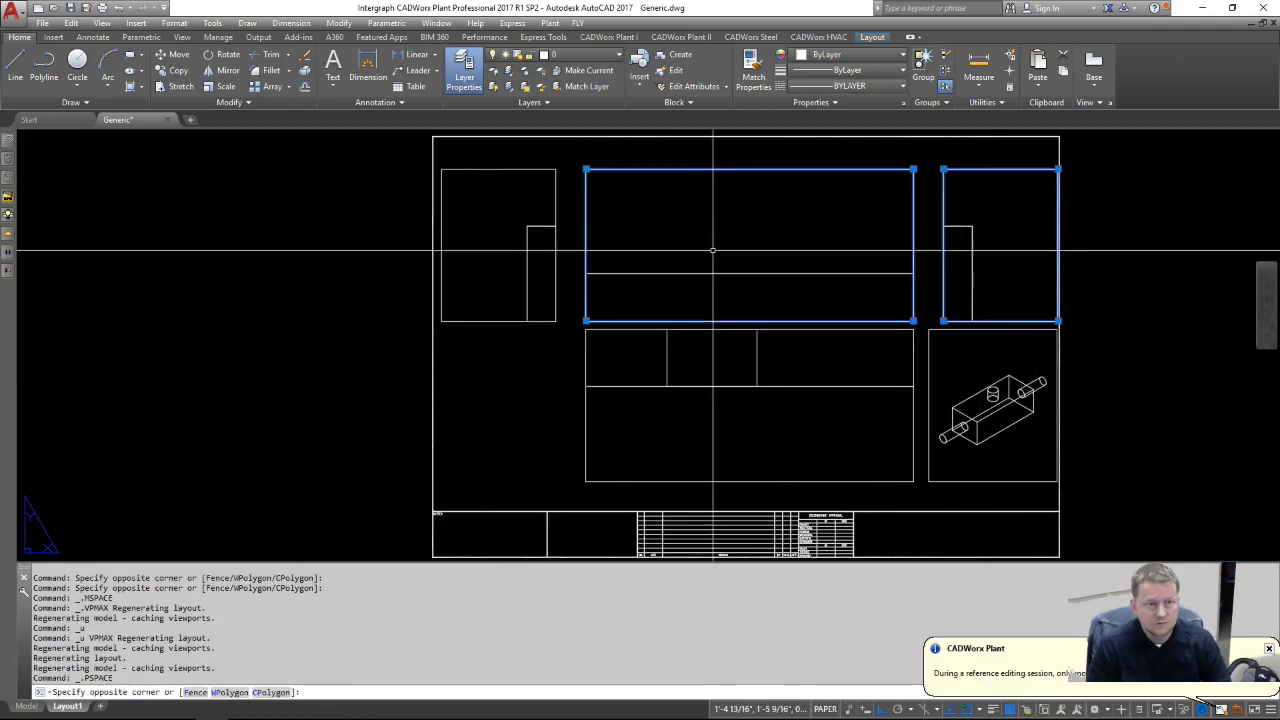
{"action": "left_click", "coordinate": [711, 249]}
{"action": "left_click", "coordinate": [746, 354]}
{"action": "left_click", "coordinate": [532, 256]}
{"action": "left_click", "coordinate": [1030, 709]}
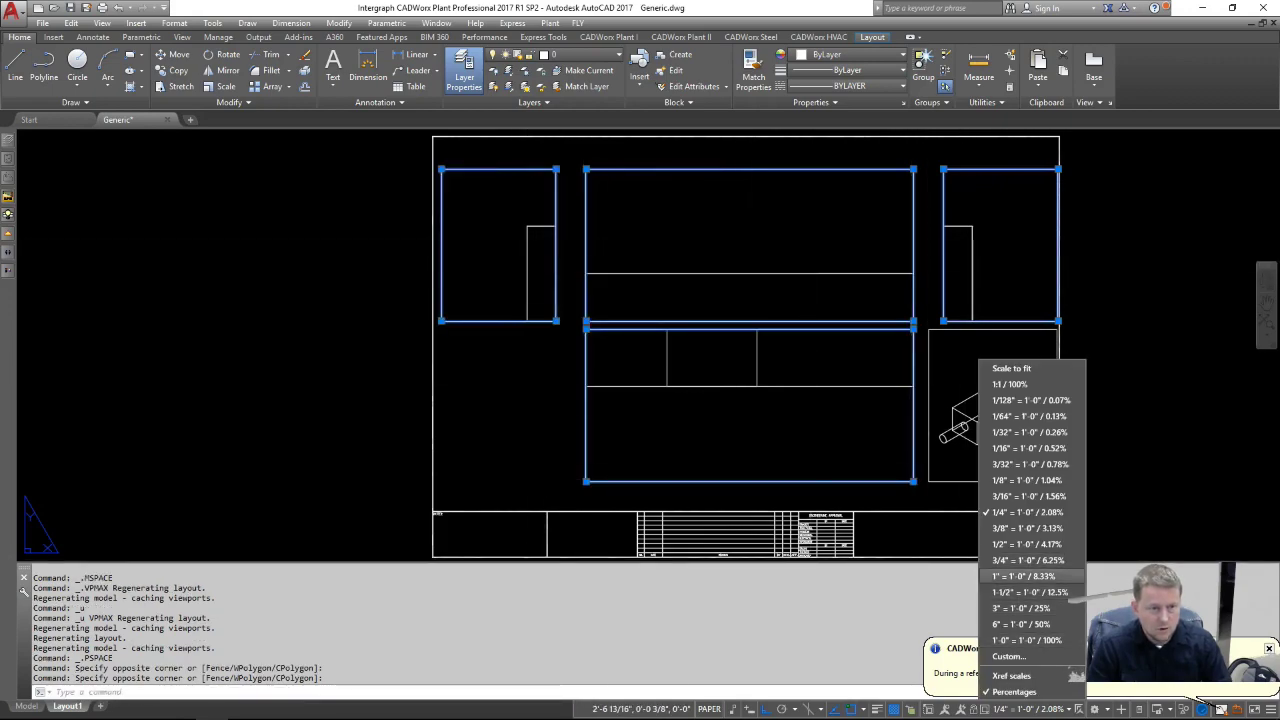
{"action": "left_click", "coordinate": [1024, 576]}
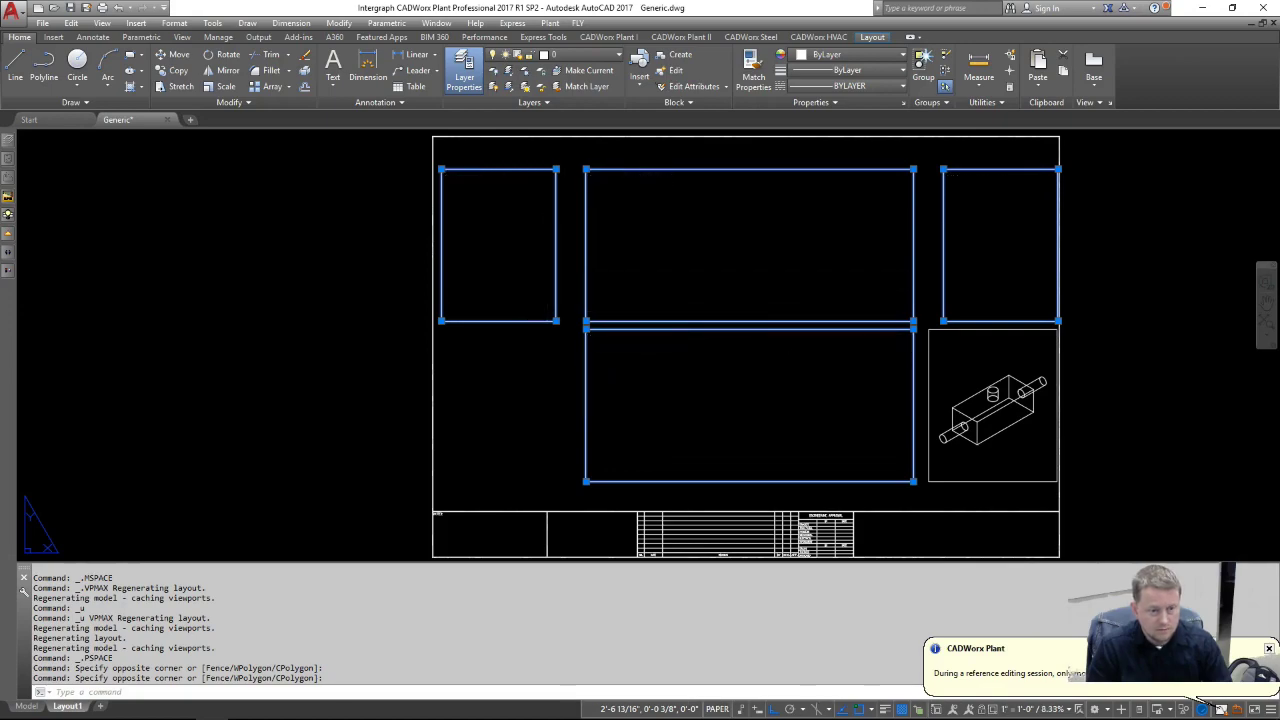
{"action": "left_click", "coordinate": [1078, 709]}
{"action": "key", "text": "Escape"}
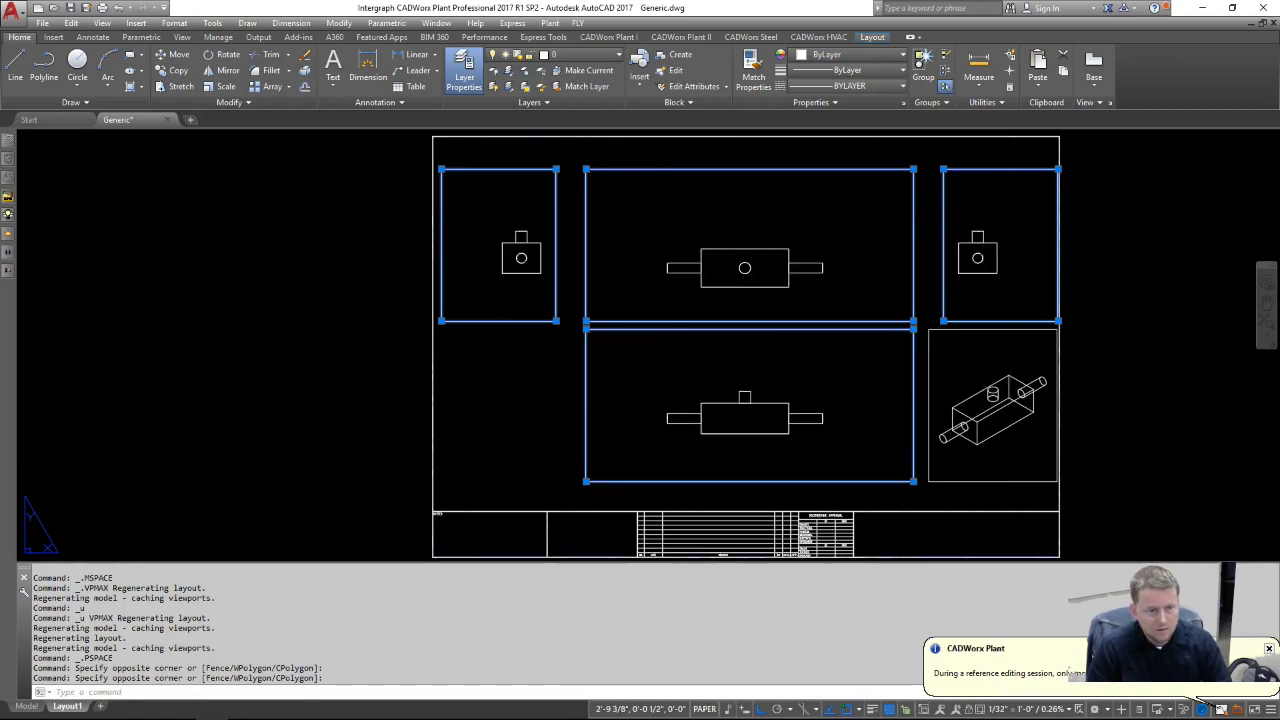
{"action": "left_click", "coordinate": [1062, 709]}
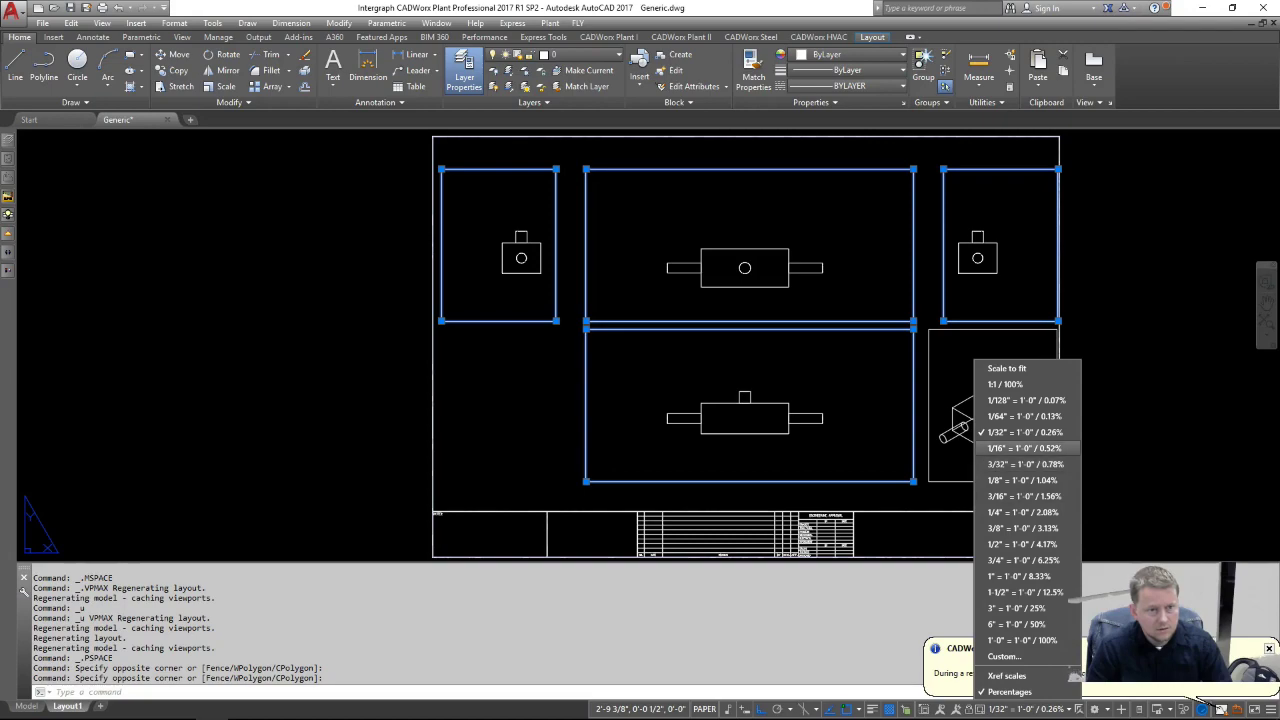
{"action": "left_click", "coordinate": [1025, 448]}
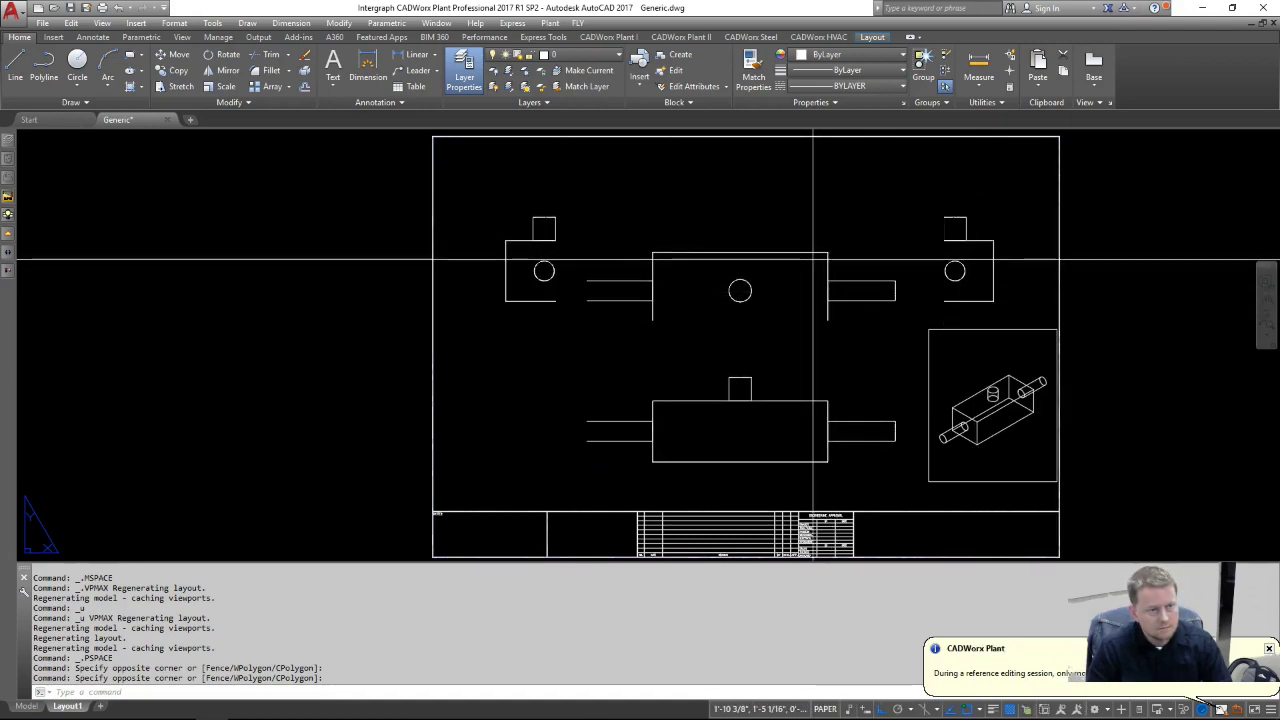
Step: Return to paper space and regenerate the layout so the viewport frames redraw
{"action": "double_click", "coordinate": [813, 259]}
{"action": "left_click", "coordinate": [842, 342]}
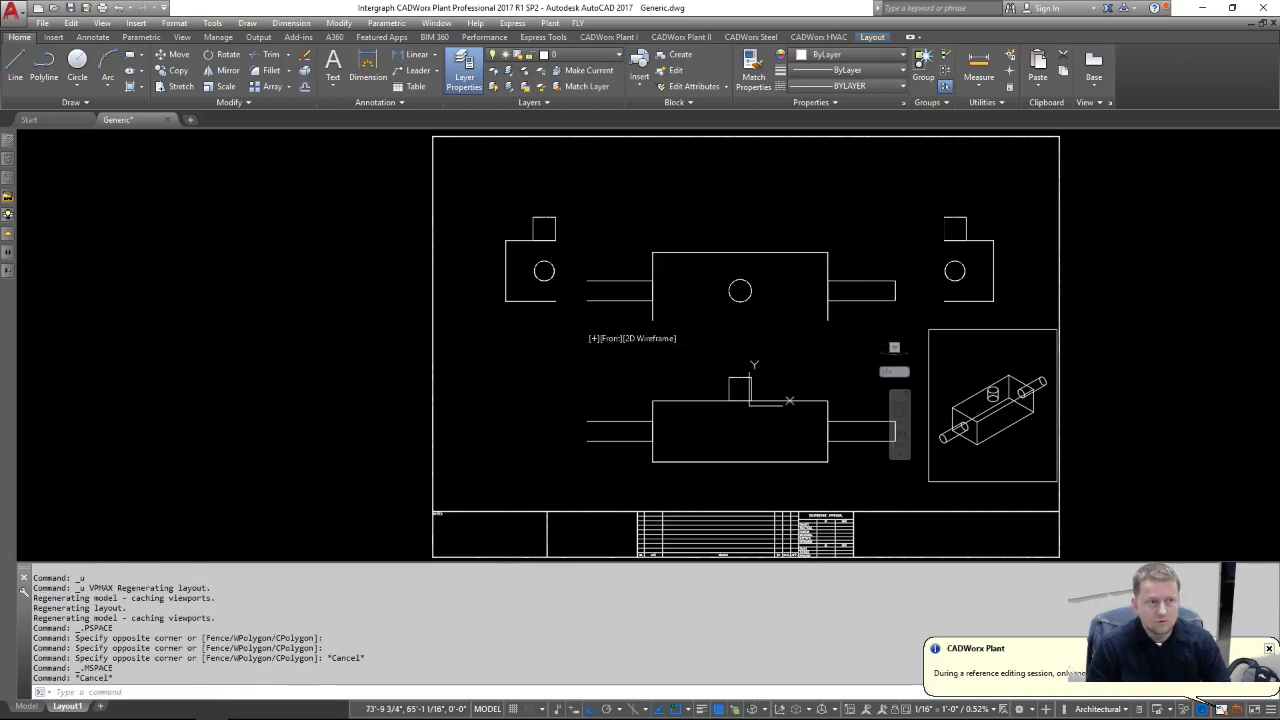
{"action": "double_click", "coordinate": [1180, 403]}
{"action": "type", "text": "re"}
{"action": "key", "text": "Return"}
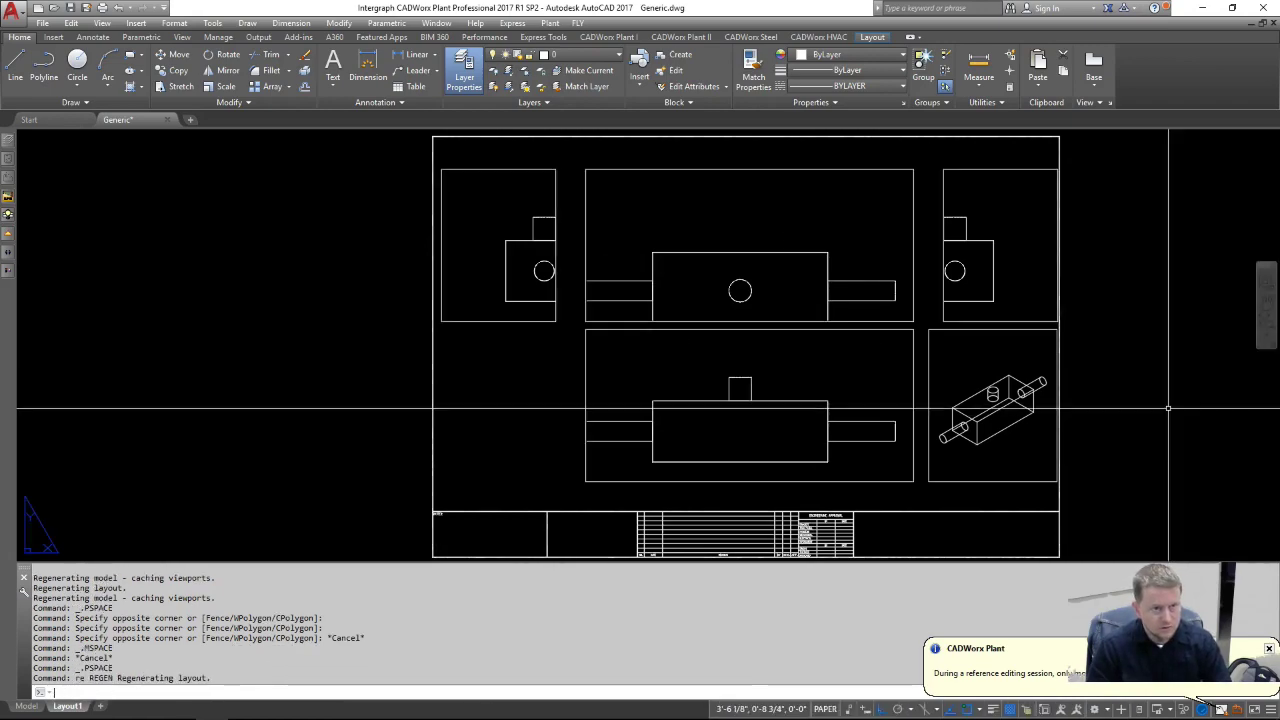
Step: Centre the top view of the model within the upper wide viewport and return to paper space
{"action": "scroll", "coordinate": [809, 229], "scroll_direction": "up", "scroll_amount": 3}
{"action": "double_click", "coordinate": [765, 299]}
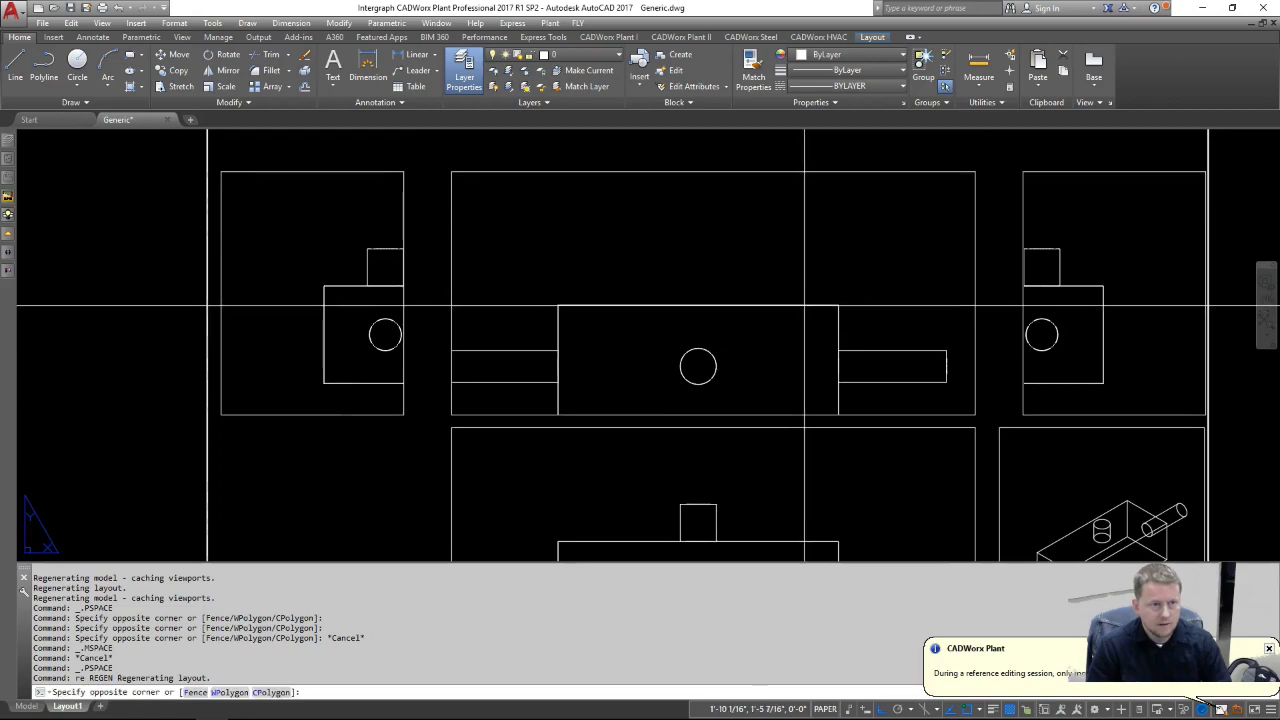
{"action": "middle_click_drag", "start_coordinate": [765, 299], "coordinate": [777, 272]}
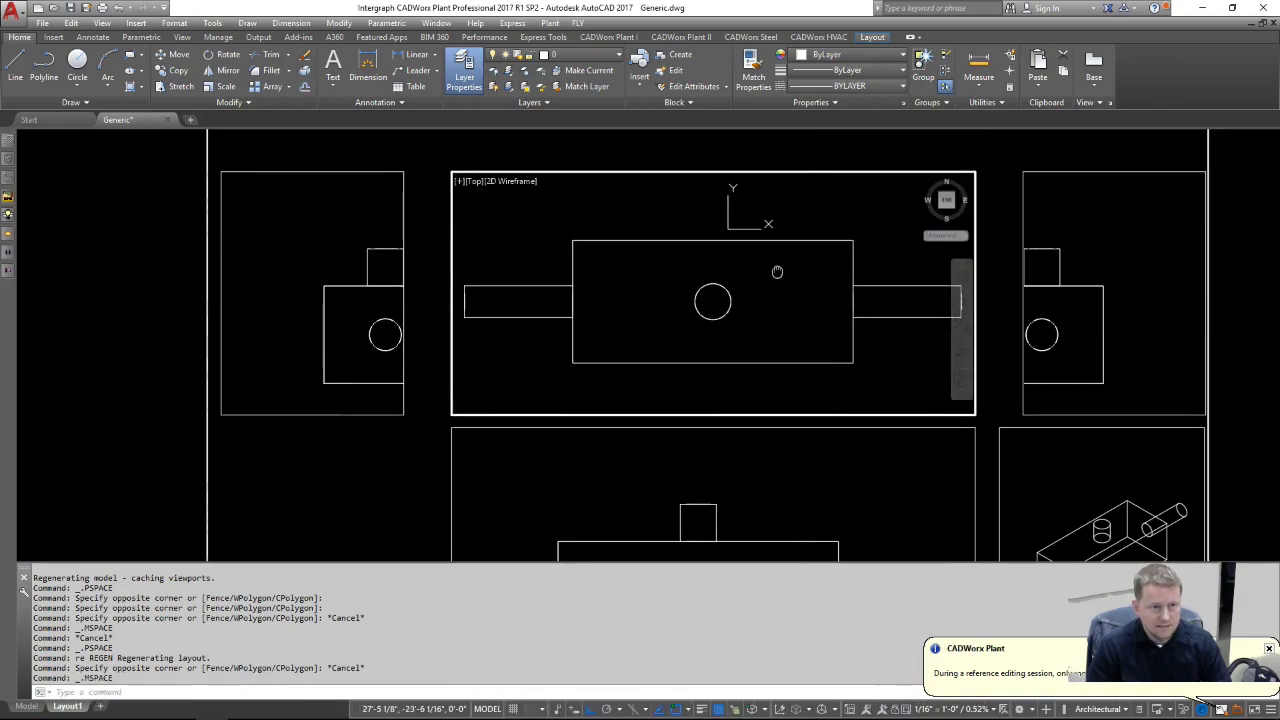
{"action": "double_click", "coordinate": [140, 240]}
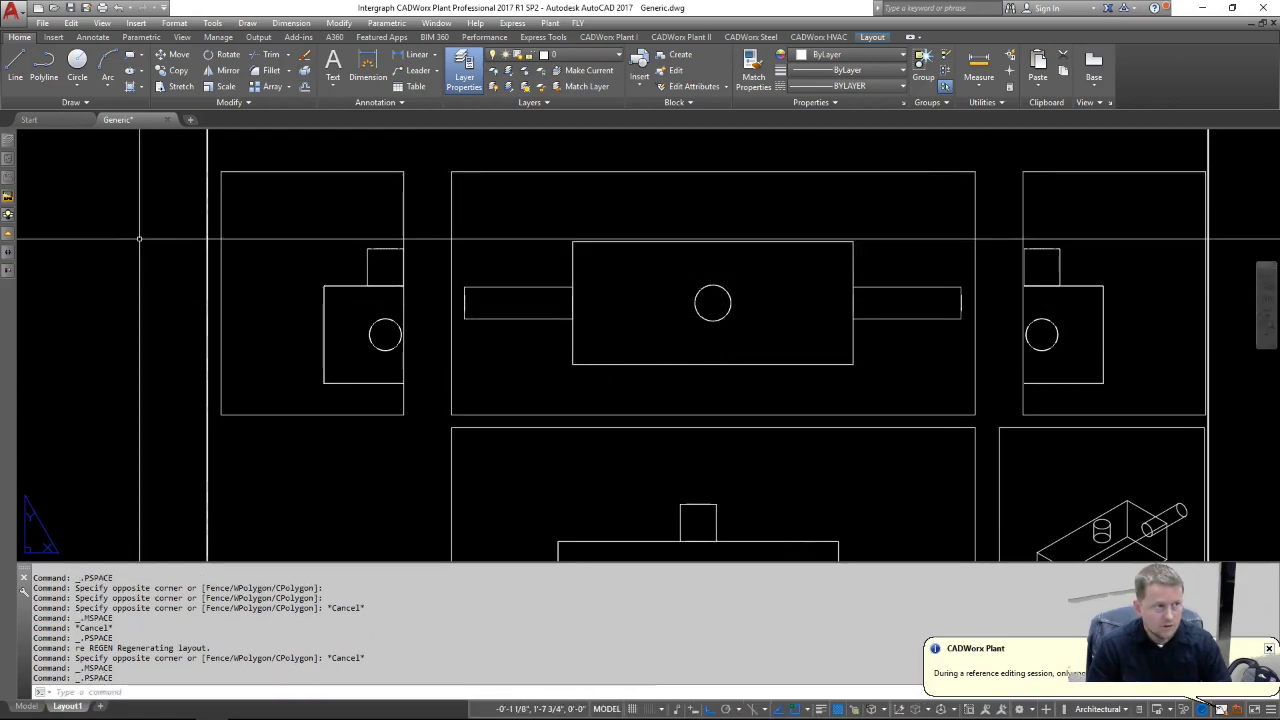
Step: Draw a horizontal construction line through the upper-left corner of the box in the top view
{"action": "type", "text": "xl"}
{"action": "key", "text": "Return"}
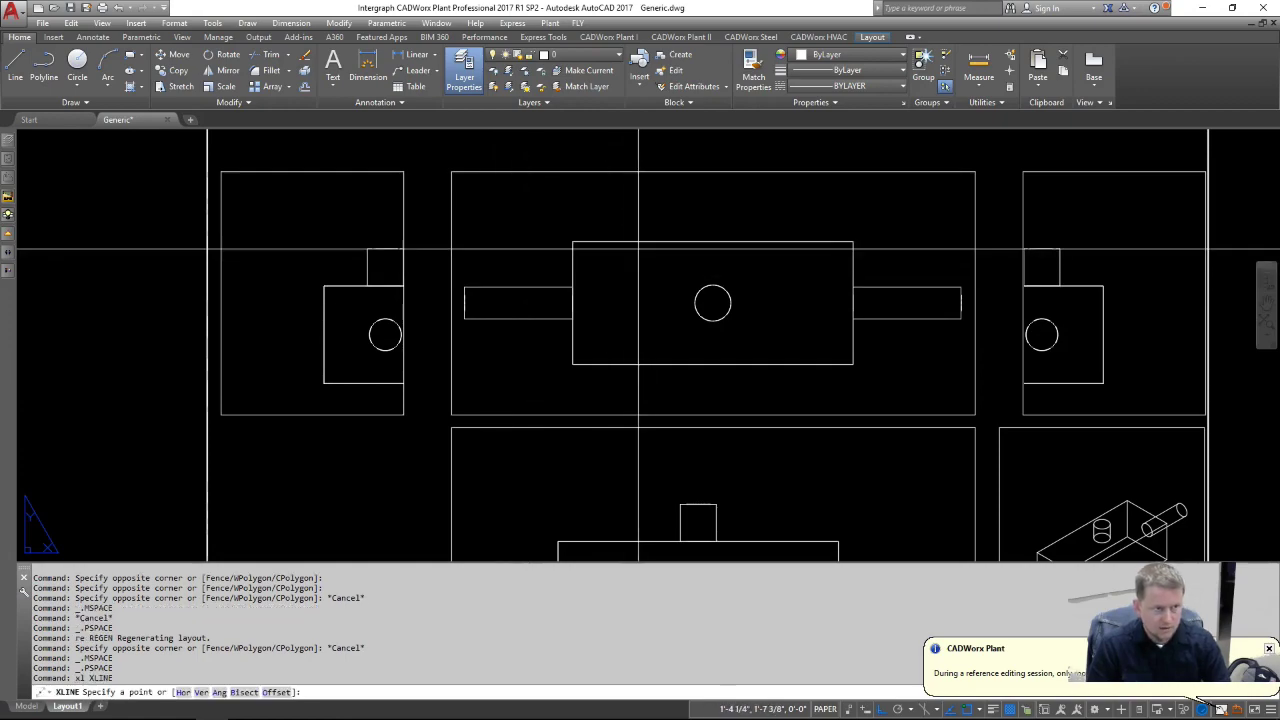
{"action": "left_click", "coordinate": [589, 236]}
{"action": "key", "text": "Escape"}
{"action": "key", "text": "space"}
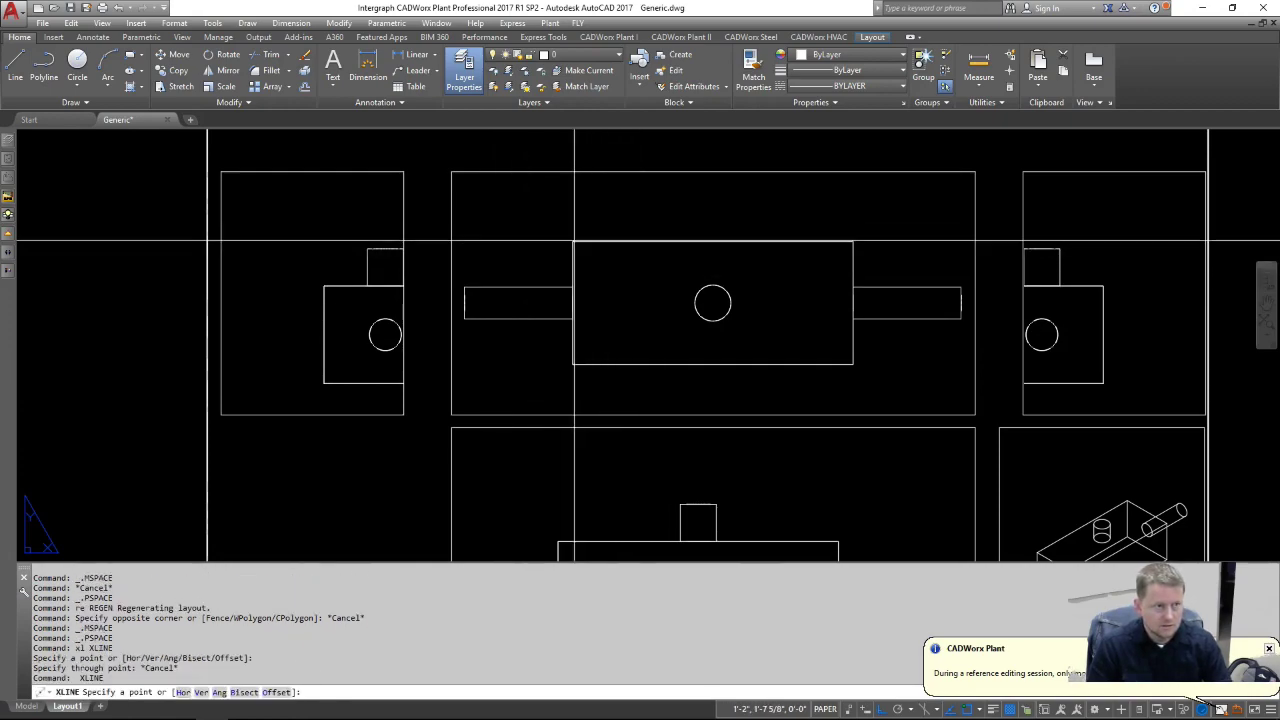
{"action": "left_click", "coordinate": [573, 241]}
{"action": "left_click", "coordinate": [862, 224]}
{"action": "key", "text": "space"}
Step: Draw a vertical construction line through the centre of the circle in the top view
{"action": "key", "text": "Return"}
{"action": "left_click", "coordinate": [713, 303]}
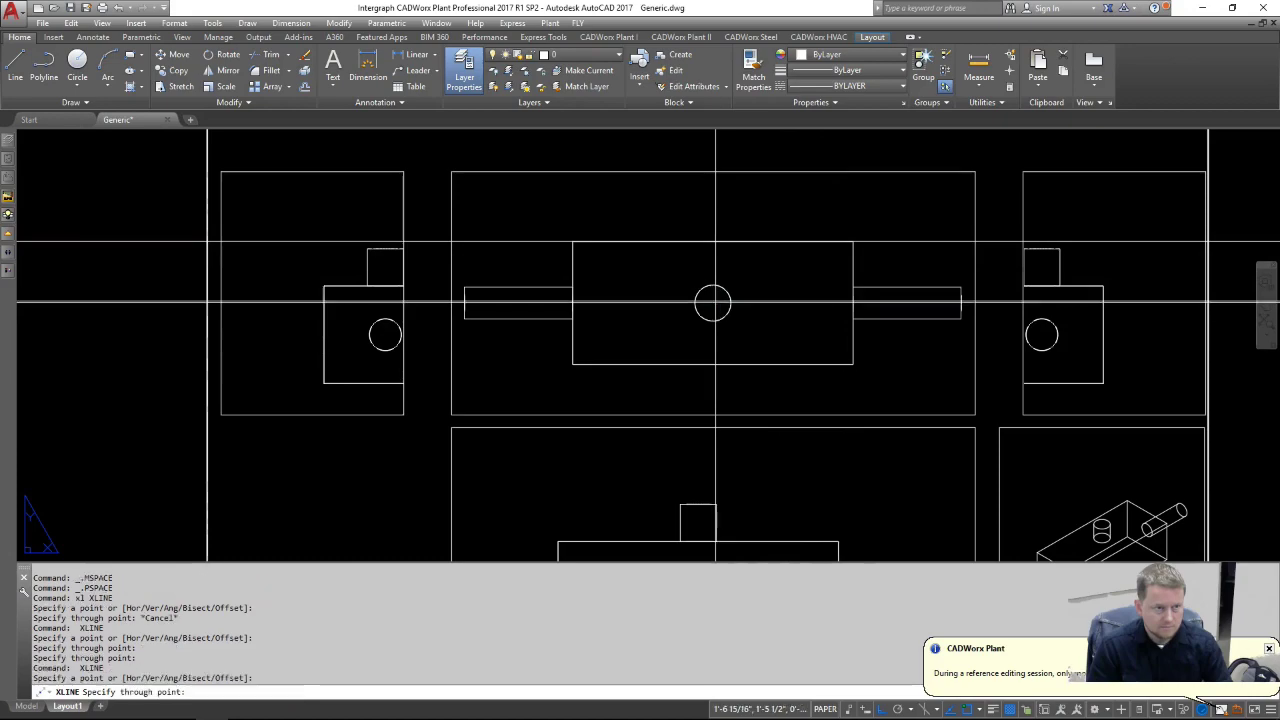
{"action": "left_click", "coordinate": [710, 337]}
{"action": "key", "text": "Return"}
{"action": "left_click", "coordinate": [1149, 360]}
{"action": "left_click", "coordinate": [1070, 295]}
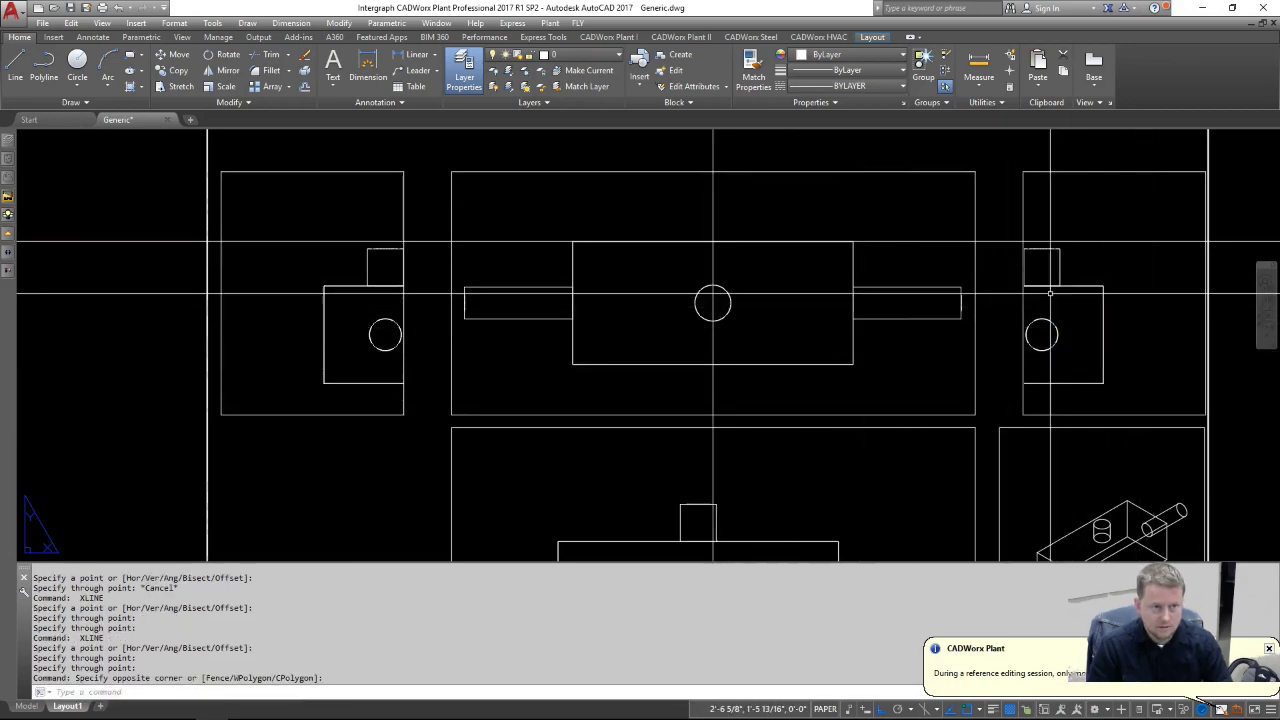
Step: Centre the right view of the model within the upper-right viewport and return to paper space
{"action": "scroll", "coordinate": [1000, 288], "scroll_direction": "down", "scroll_amount": 2}
{"action": "scroll", "coordinate": [1050, 250], "scroll_direction": "up", "scroll_amount": 4}
{"action": "double_click", "coordinate": [1069, 307]}
{"action": "mouse_move", "coordinate": [1034, 327]}
{"action": "middle_mouse_down"}
{"action": "mouse_move", "coordinate": [1158, 328]}
{"action": "mouse_move", "coordinate": [1144, 263]}
{"action": "mouse_move", "coordinate": [1145, 275]}
{"action": "middle_mouse_up"}
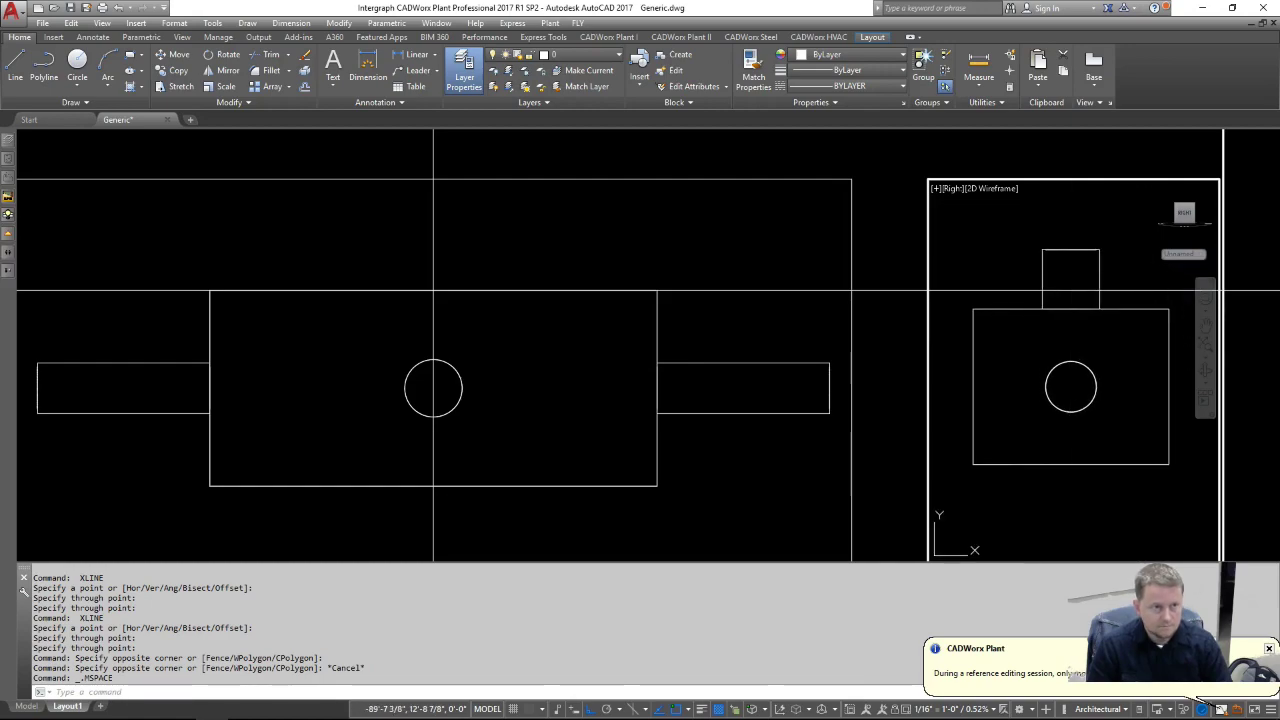
{"action": "double_click", "coordinate": [1250, 320]}
Step: Centre the left view of the model within the upper-left viewport and return to paper space
{"action": "middle_click_drag", "start_coordinate": [317, 276], "coordinate": [1107, 348]}
{"action": "double_click", "coordinate": [671, 328]}
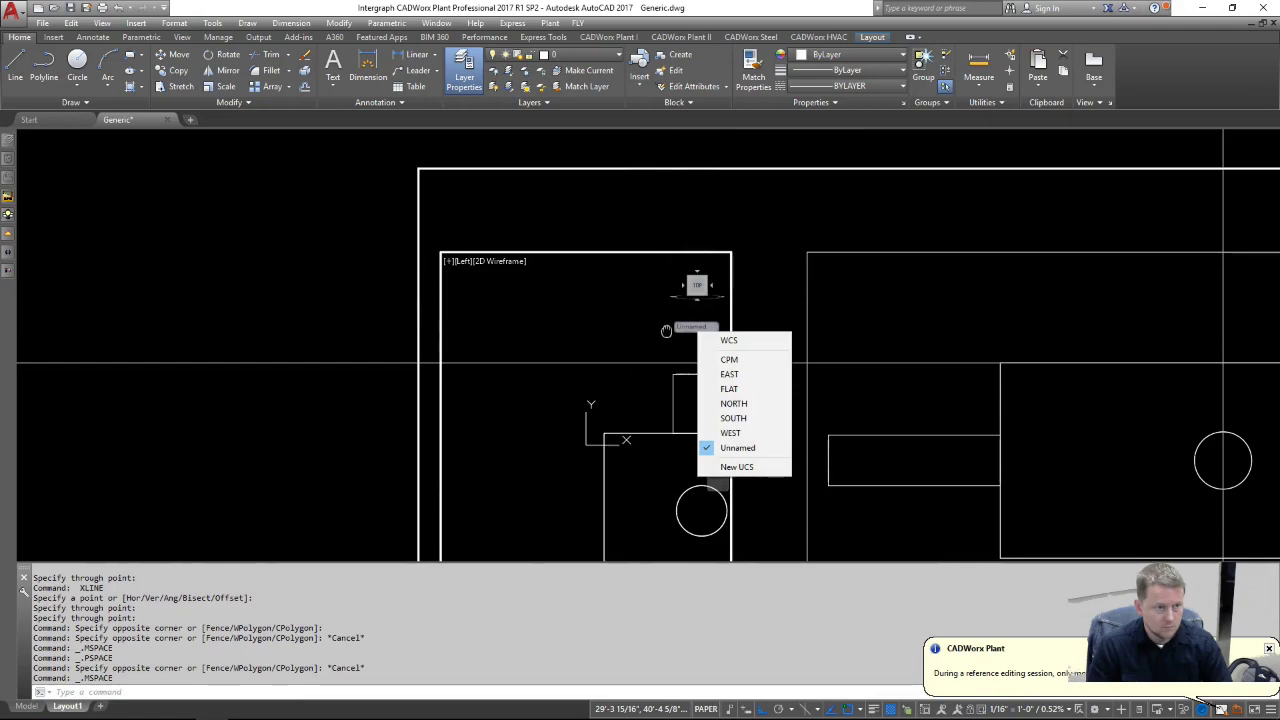
{"action": "key", "text": "Escape"}
{"action": "mouse_move", "coordinate": [602, 320]}
{"action": "middle_mouse_down"}
{"action": "mouse_move", "coordinate": [506, 300]}
{"action": "mouse_move", "coordinate": [493, 282]}
{"action": "middle_mouse_up"}
{"action": "double_click", "coordinate": [348, 268]}
{"action": "scroll", "coordinate": [515, 277], "scroll_direction": "down", "scroll_amount": 2}
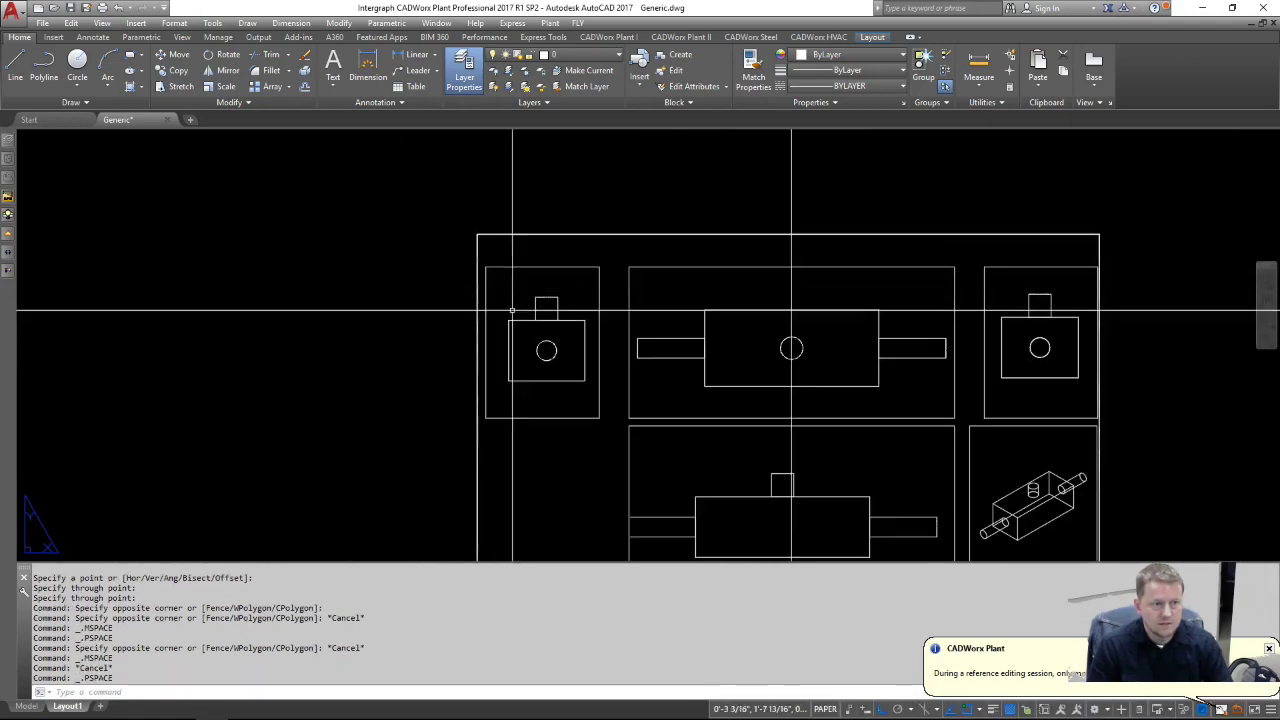
Step: Move the upper-left viewport vertically so the top edge of its box lies on the horizontal construction line
{"action": "scroll", "coordinate": [617, 371], "scroll_direction": "up", "scroll_amount": 1}
{"action": "left_click", "coordinate": [587, 371]}
{"action": "type", "text": "m"}
{"action": "key", "text": "Return"}
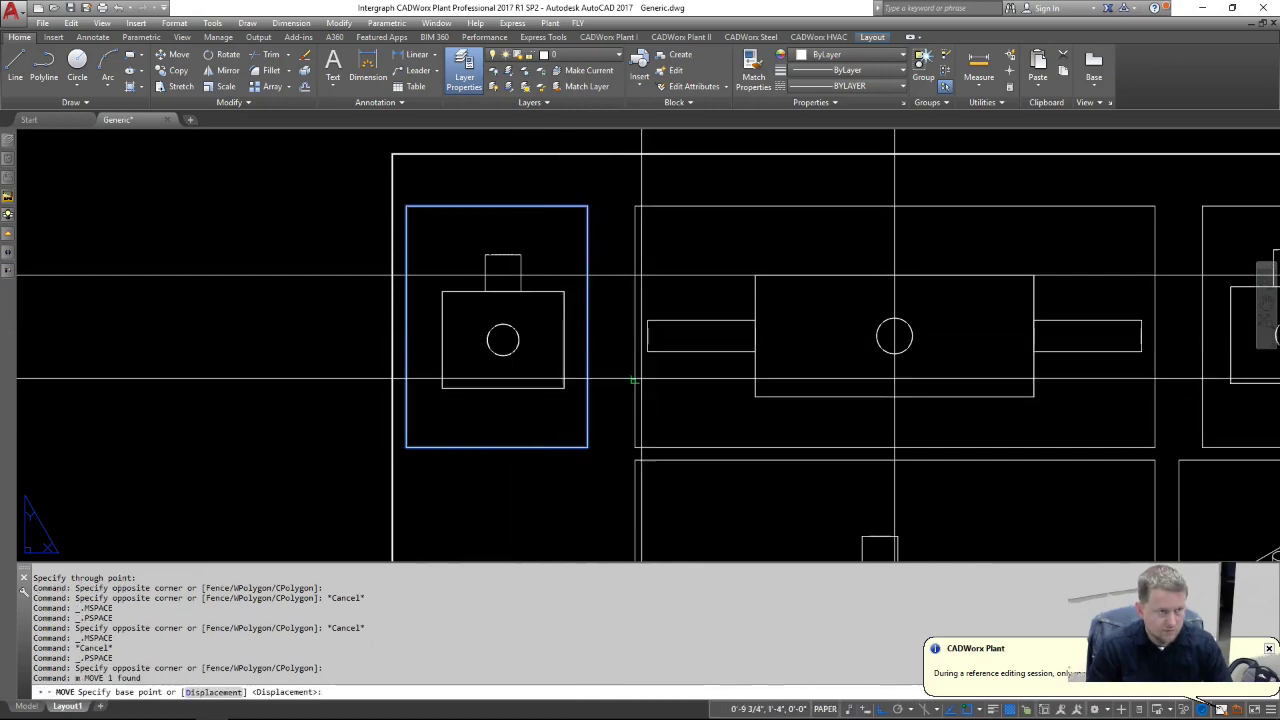
{"action": "scroll", "coordinate": [486, 291], "scroll_direction": "up", "scroll_amount": 5}
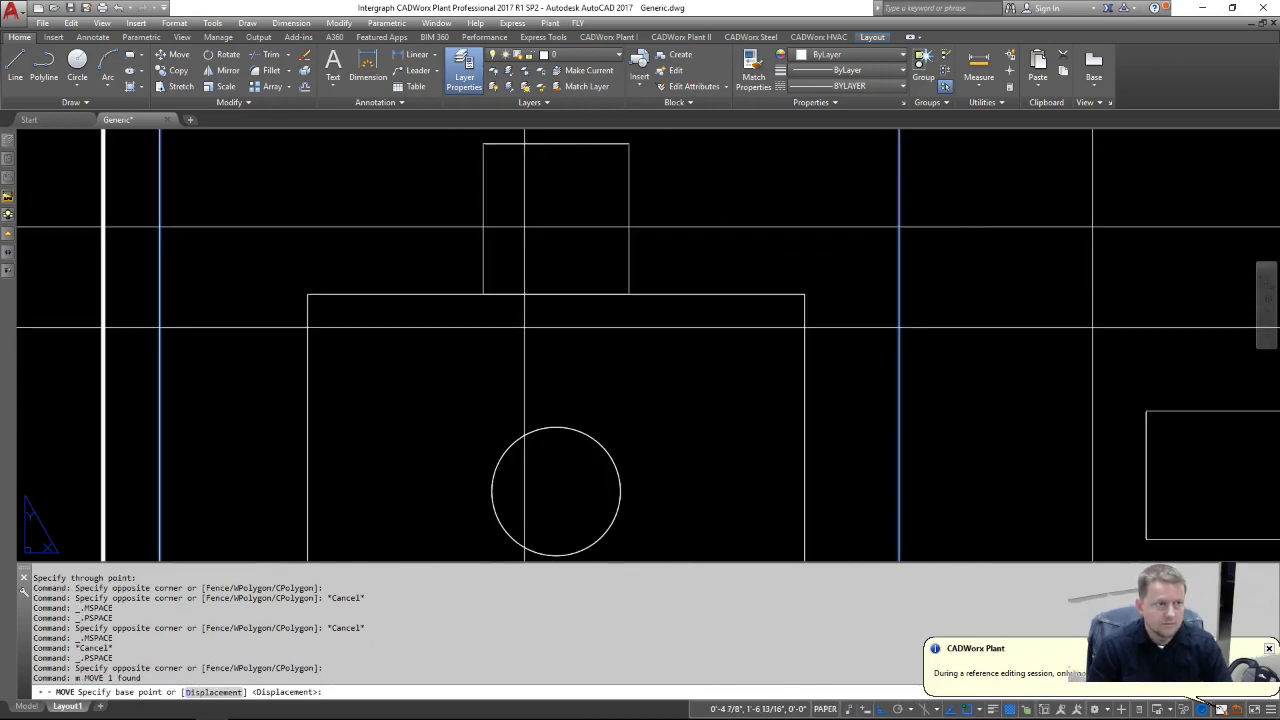
{"action": "left_click", "coordinate": [565, 283]}
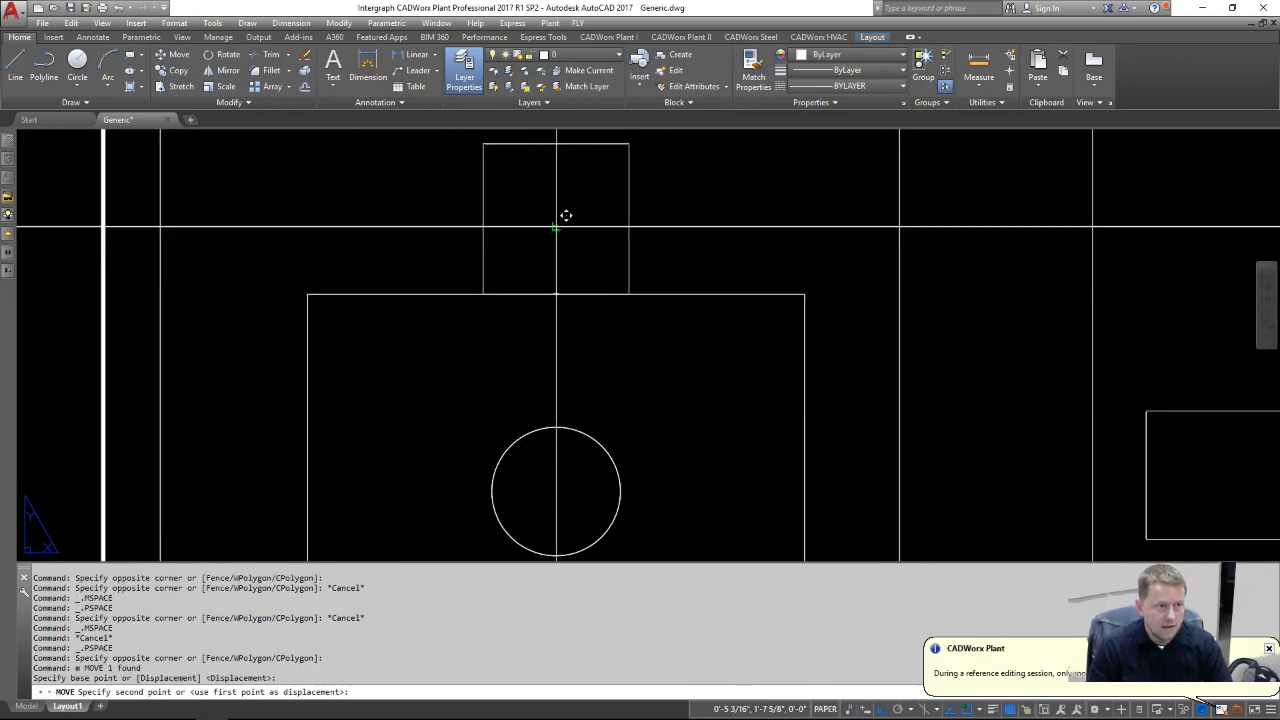
{"action": "scroll", "coordinate": [892, 353], "scroll_direction": "down", "scroll_amount": 5}
{"action": "scroll", "coordinate": [892, 353], "scroll_direction": "up", "scroll_amount": 4}
{"action": "left_click", "coordinate": [842, 389]}
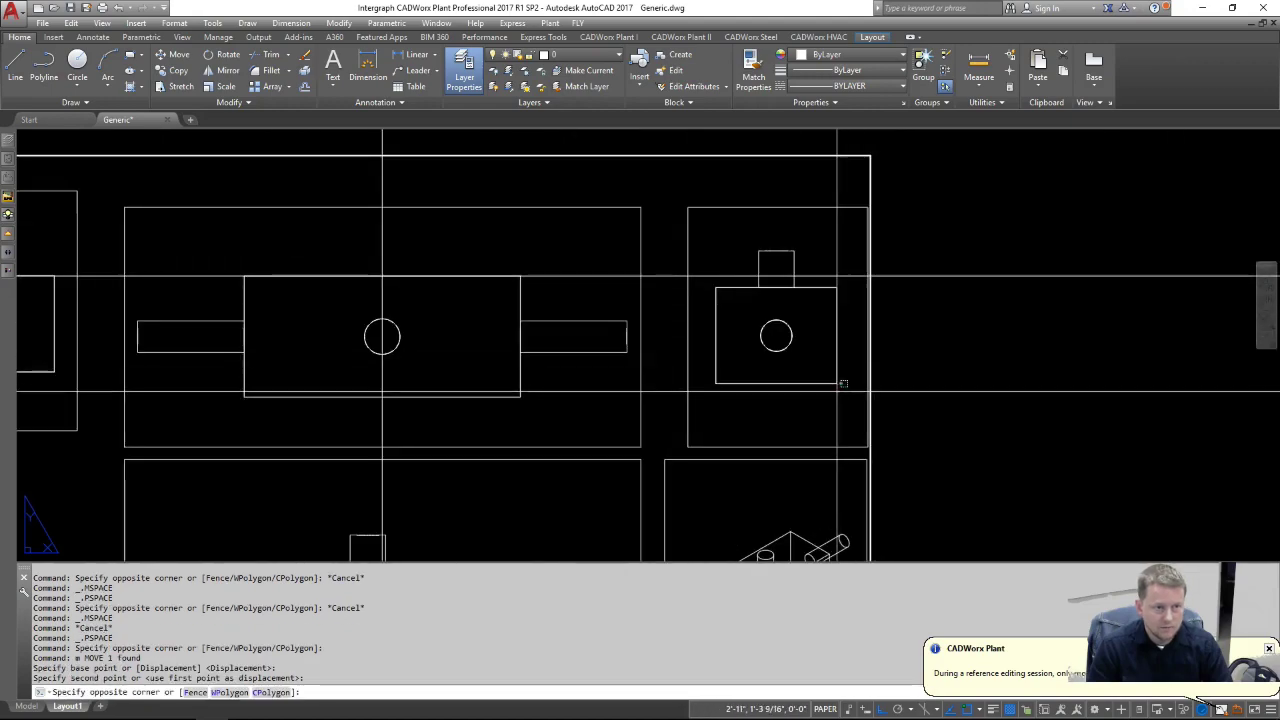
{"action": "left_click", "coordinate": [670, 344]}
{"action": "type", "text": "m"}
{"action": "key", "text": "Return"}
{"action": "scroll", "coordinate": [768, 268], "scroll_direction": "up", "scroll_amount": 5}
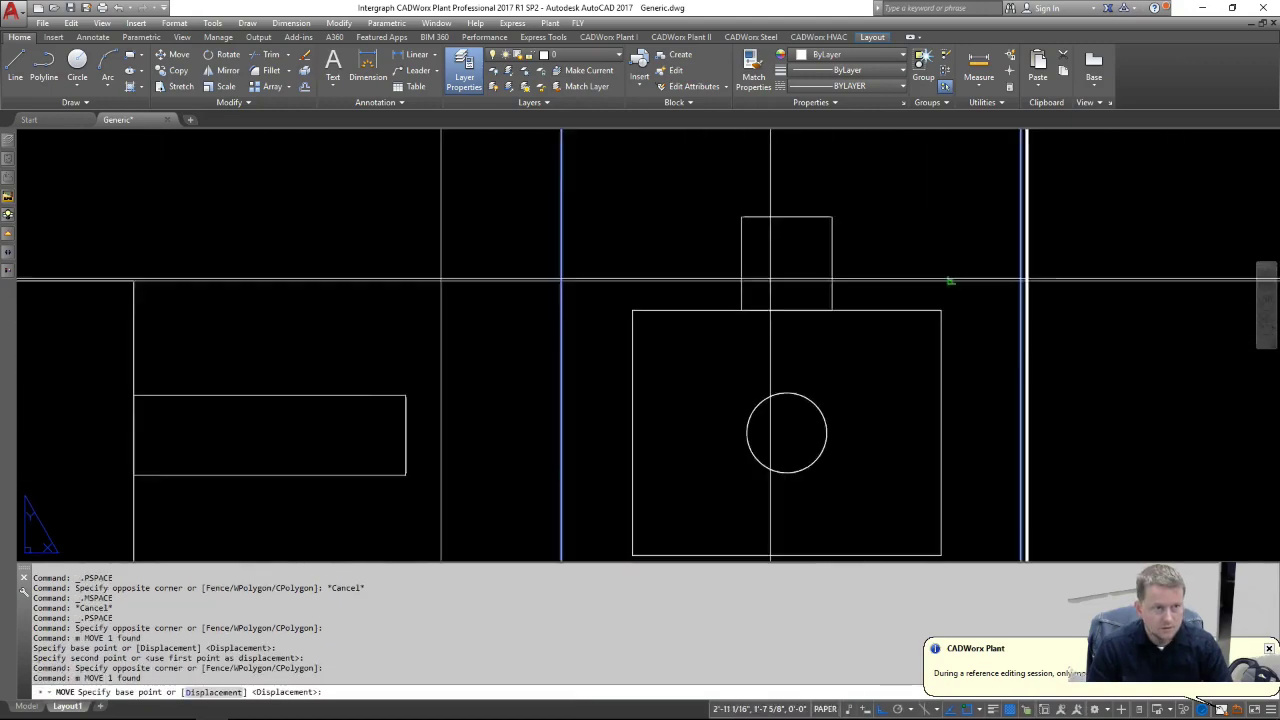
{"action": "left_click", "coordinate": [797, 328]}
{"action": "key", "text": "Escape"}
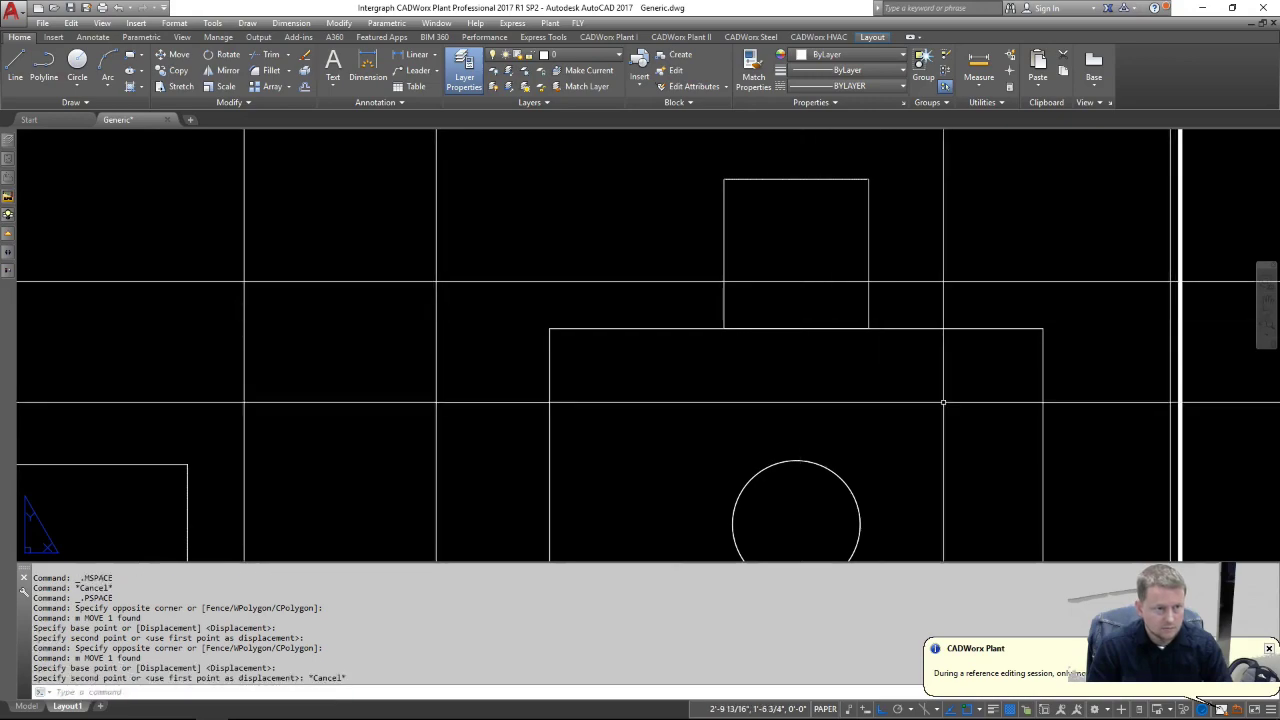
Step: Move the upper-right viewport vertically from the midpoint of its box's top edge onto the horizontal construction line
{"action": "left_click", "coordinate": [597, 372]}
{"action": "left_click", "coordinate": [425, 347]}
{"action": "type", "text": "m"}
{"action": "key", "text": "Return"}
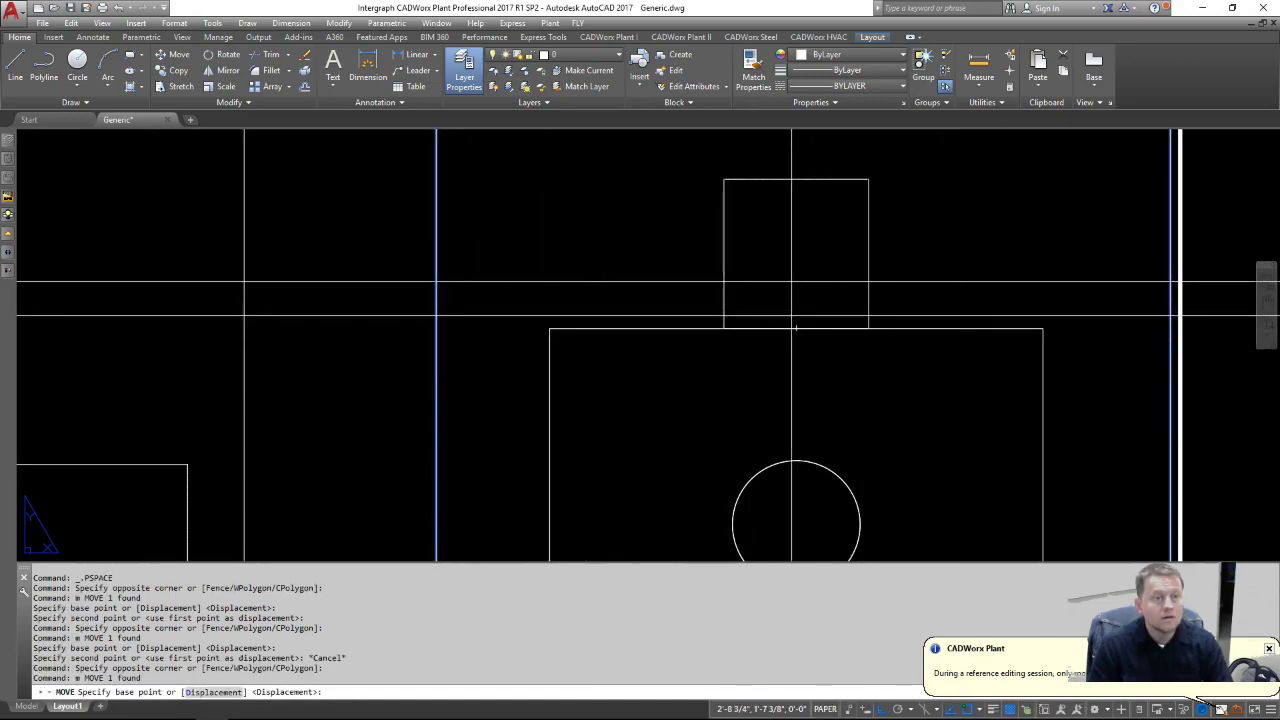
{"action": "left_click", "coordinate": [796, 328]}
{"action": "left_click", "coordinate": [797, 280]}
{"action": "scroll", "coordinate": [698, 340], "scroll_direction": "down", "scroll_amount": 4}
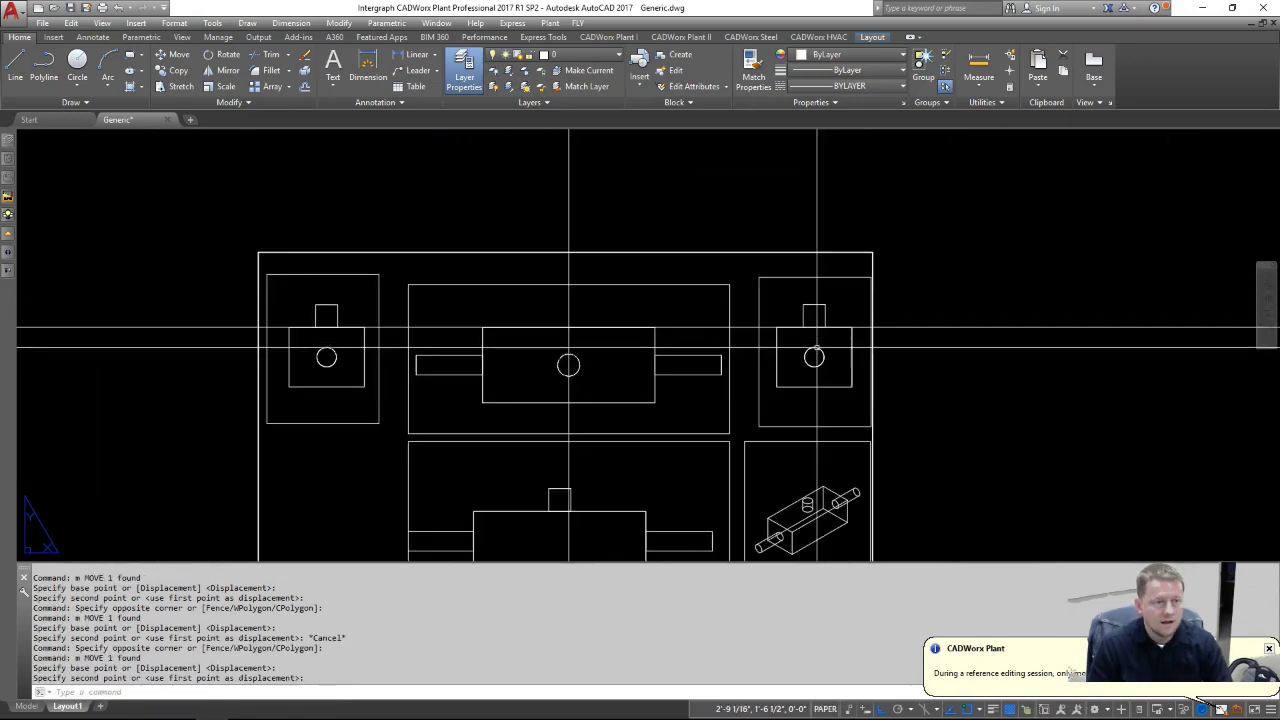
Step: Centre the front view of the model within the lower wide viewport and return to paper space
{"action": "scroll", "coordinate": [698, 345], "scroll_direction": "down", "scroll_amount": 2}
{"action": "scroll", "coordinate": [698, 345], "scroll_direction": "up", "scroll_amount": 4}
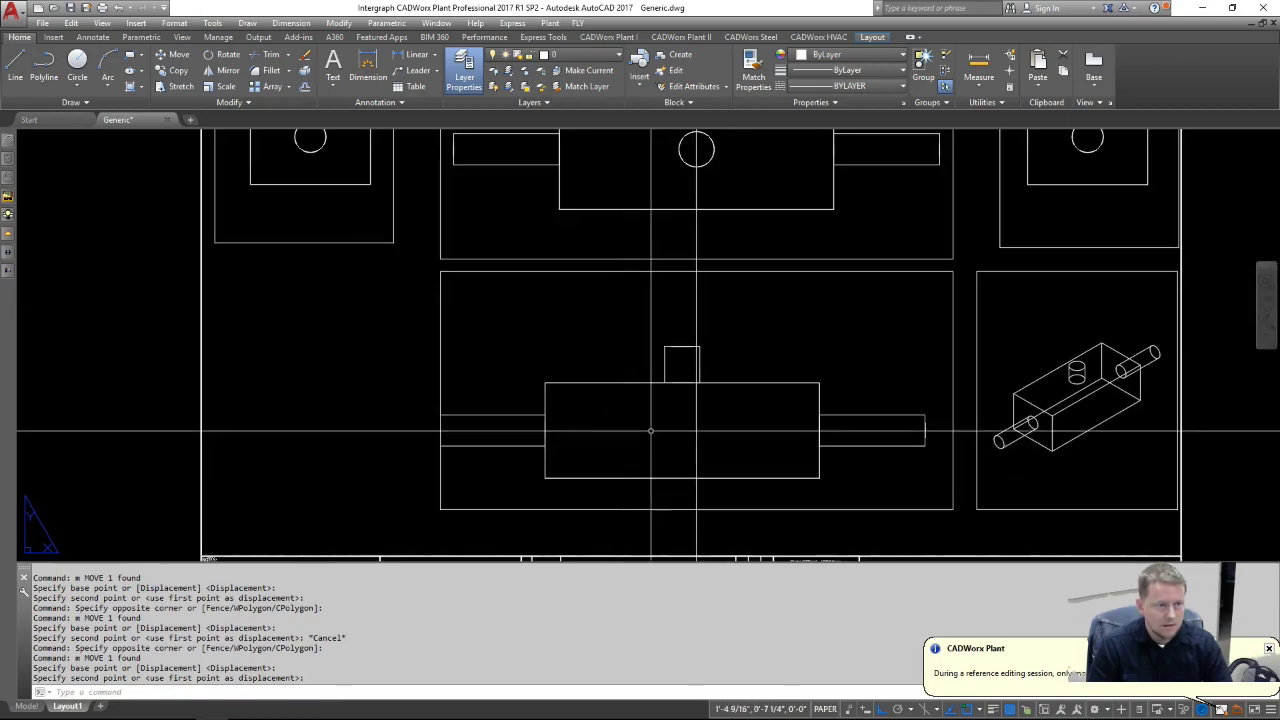
{"action": "left_click", "coordinate": [500, 323]}
{"action": "left_click", "coordinate": [572, 371]}
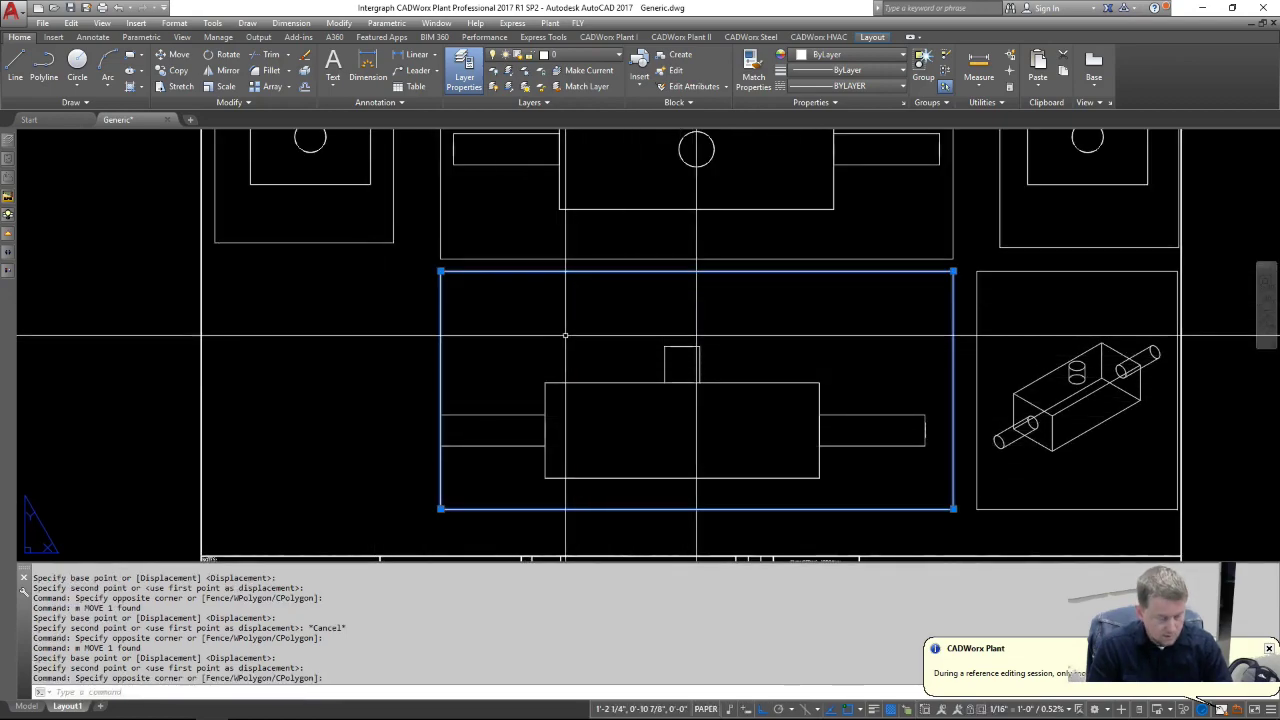
{"action": "double_click", "coordinate": [565, 333]}
{"action": "middle_click_drag", "start_coordinate": [565, 333], "coordinate": [581, 335]}
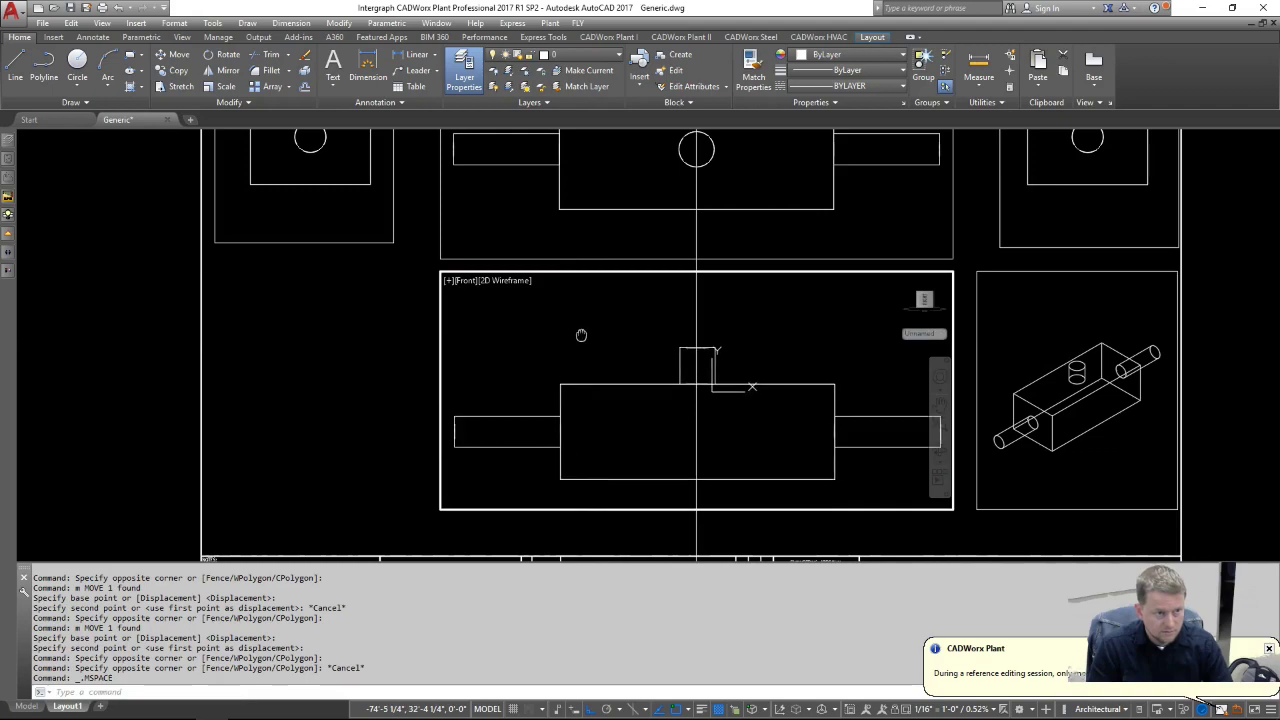
{"action": "double_click", "coordinate": [406, 366]}
{"action": "left_click", "coordinate": [463, 372]}
{"action": "left_click", "coordinate": [291, 329]}
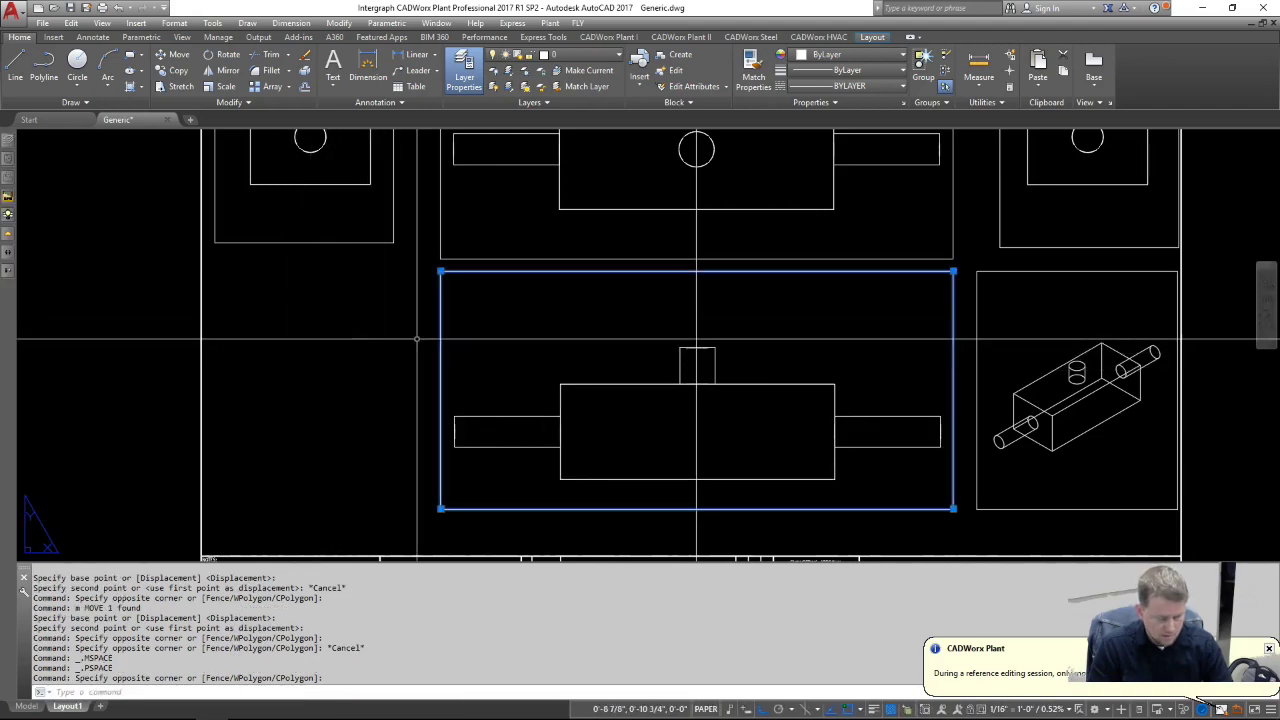
{"action": "type", "text": "m"}
{"action": "key", "text": "space"}
{"action": "scroll", "coordinate": [665, 331], "scroll_direction": "up", "scroll_amount": 2}
{"action": "scroll", "coordinate": [690, 345], "scroll_direction": "up", "scroll_amount": 6}
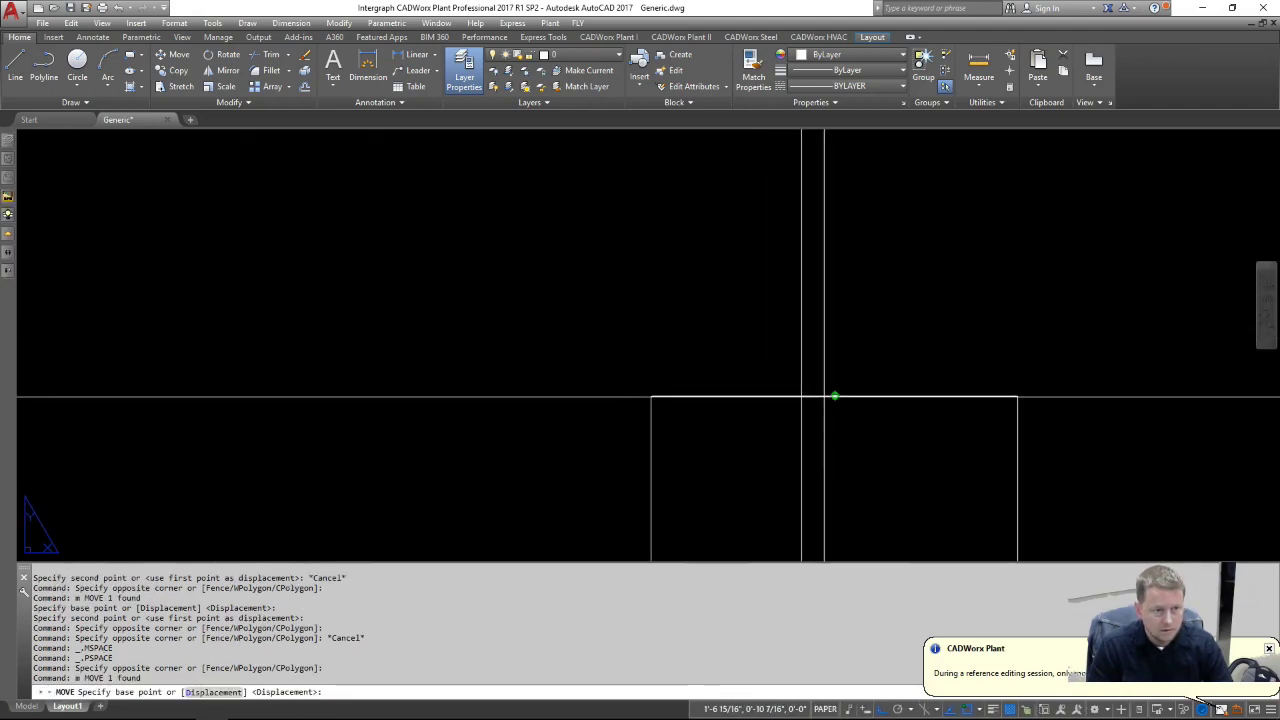
{"action": "type", "text": "mid"}
{"action": "key", "text": "Return"}
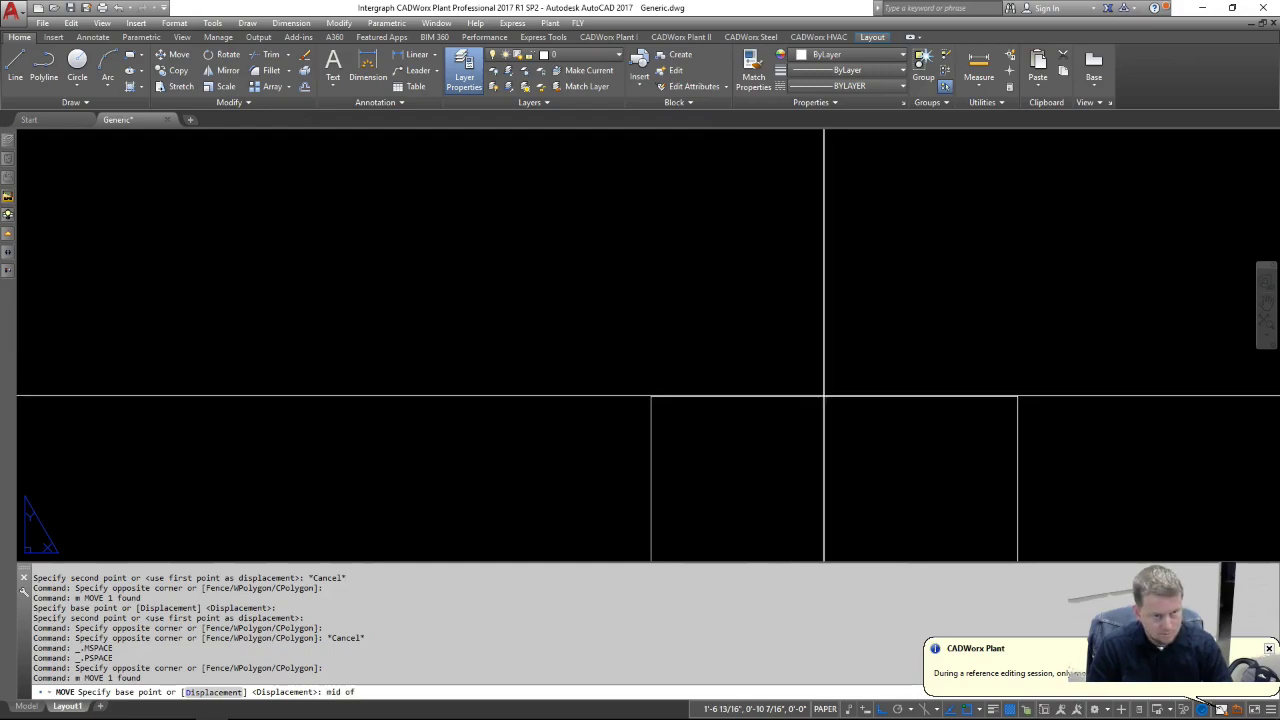
{"action": "key", "text": "Escape"}
Step: Move the lower wide viewport horizontally from the centre of the nozzle's top onto the vertical construction line
{"action": "key", "text": "Return"}
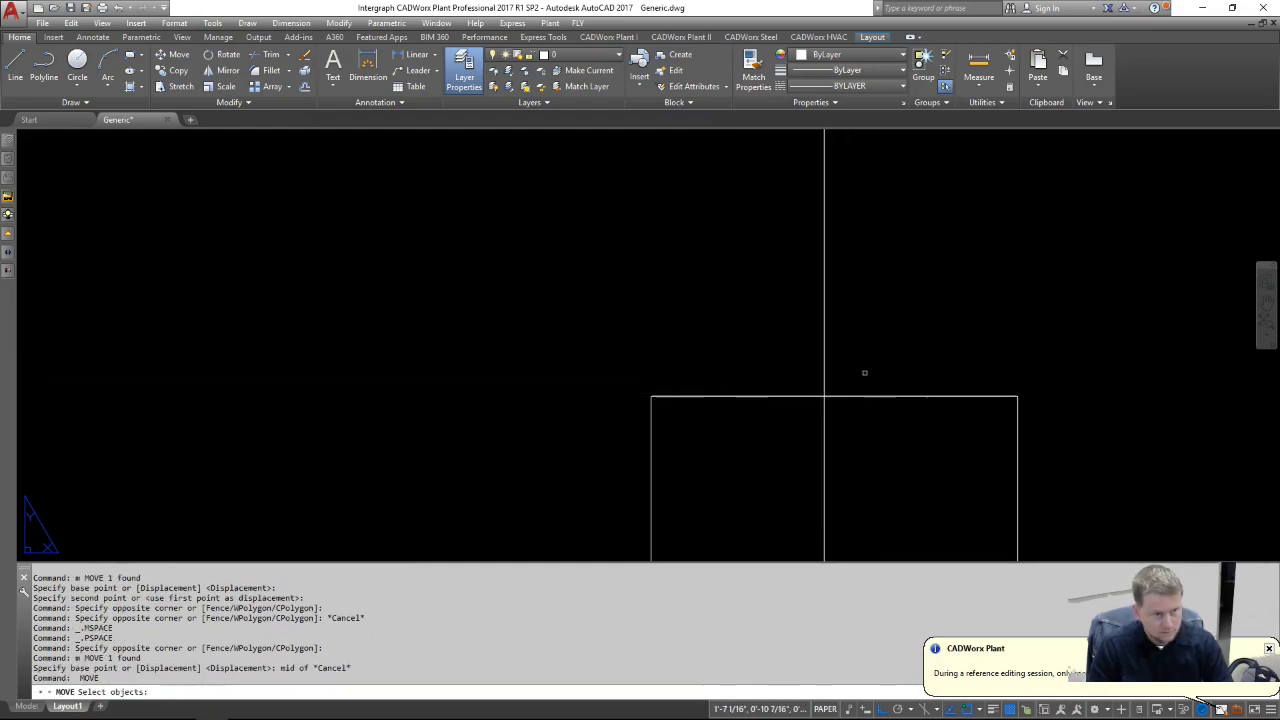
{"action": "scroll", "coordinate": [864, 373], "scroll_direction": "down", "scroll_amount": 7}
{"action": "left_click", "coordinate": [594, 394]}
{"action": "left_click", "coordinate": [391, 346]}
{"action": "key", "text": "Return"}
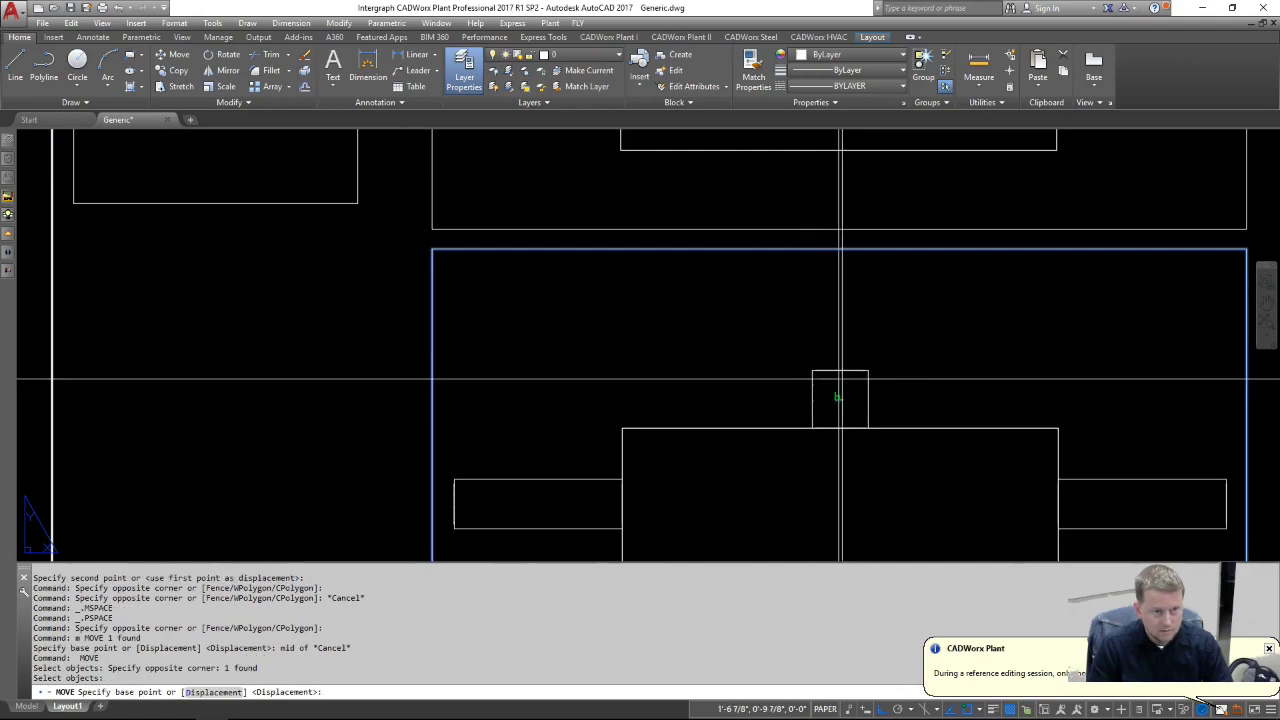
{"action": "scroll", "coordinate": [840, 379], "scroll_direction": "up", "scroll_amount": 8}
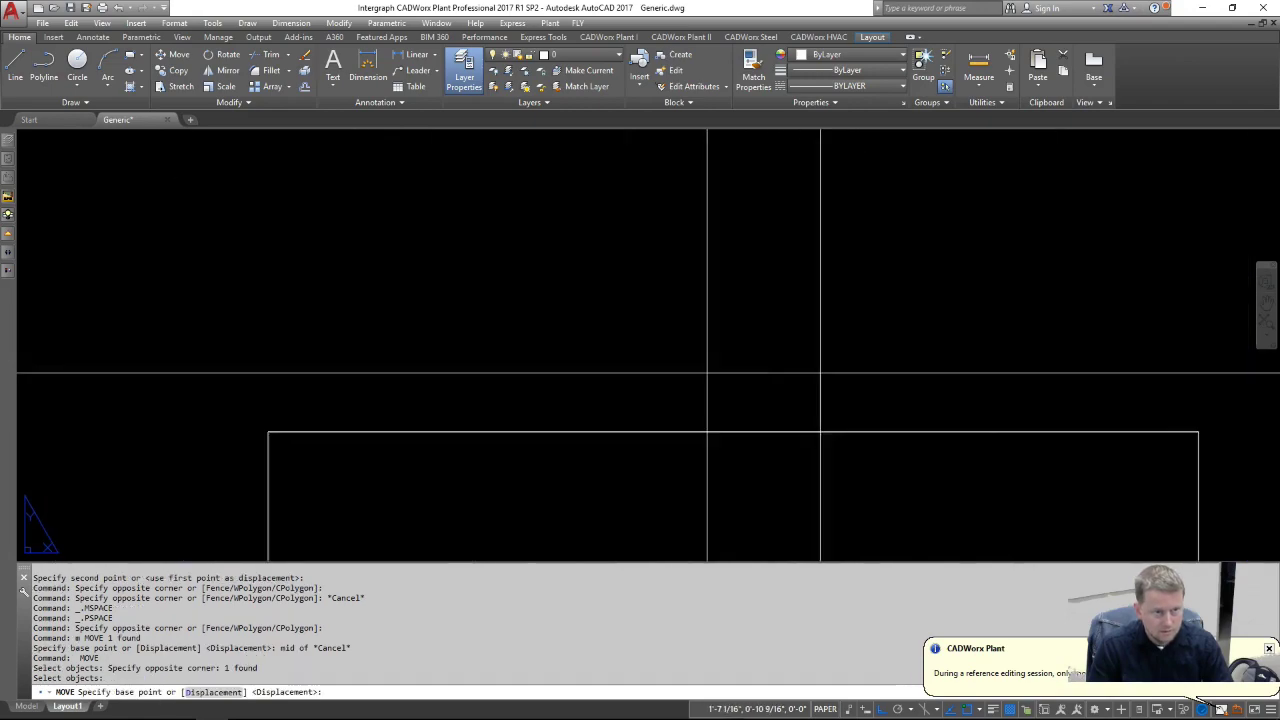
{"action": "left_click", "coordinate": [733, 432]}
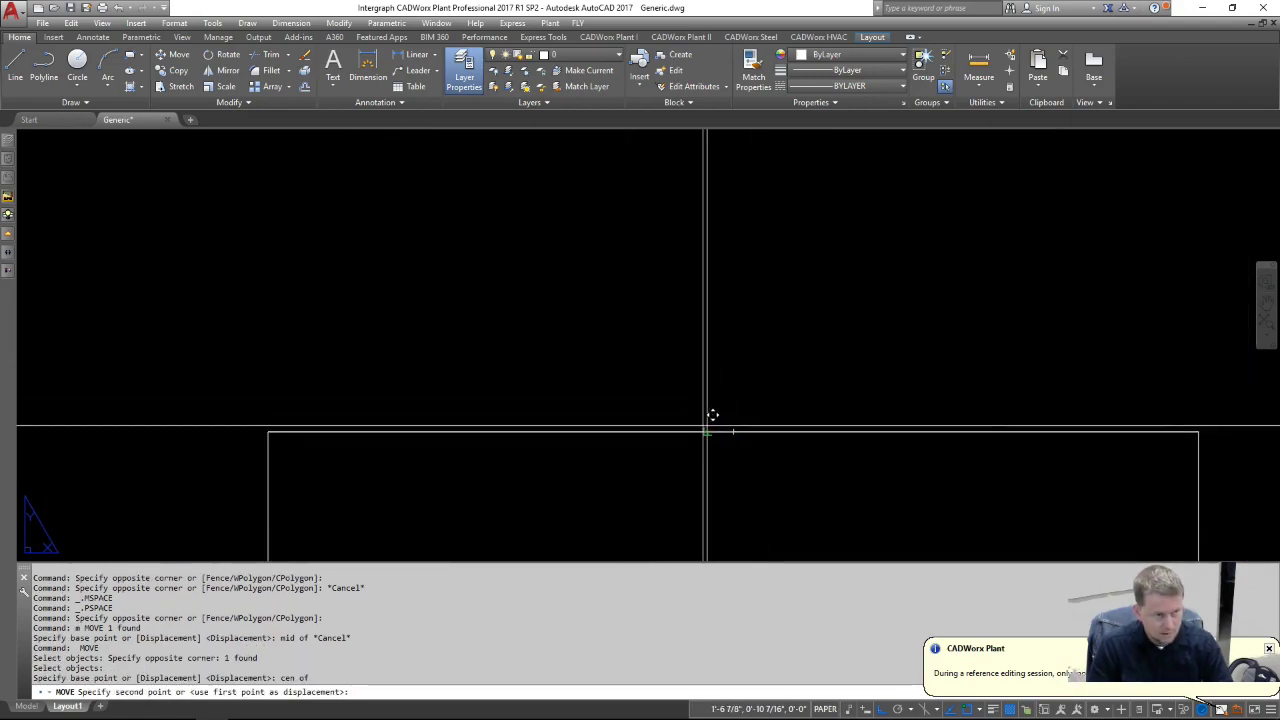
{"action": "scroll", "coordinate": [708, 416], "scroll_direction": "down", "scroll_amount": 4}
{"action": "scroll", "coordinate": [698, 412], "scroll_direction": "down", "scroll_amount": 4}
Step: Draw vertical construction lines through the outer ends of the left and right pipes in the top view
{"action": "scroll", "coordinate": [695, 409], "scroll_direction": "up", "scroll_amount": 2}
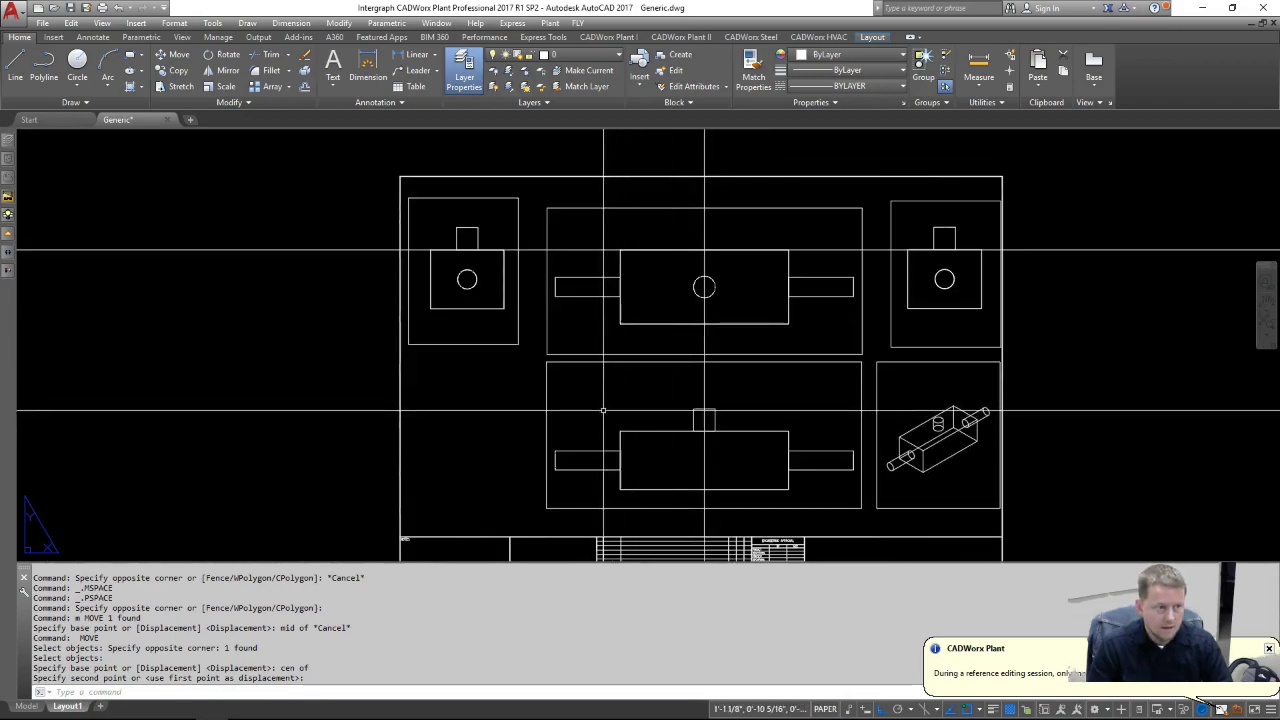
{"action": "type", "text": "xl"}
{"action": "key", "text": "Return"}
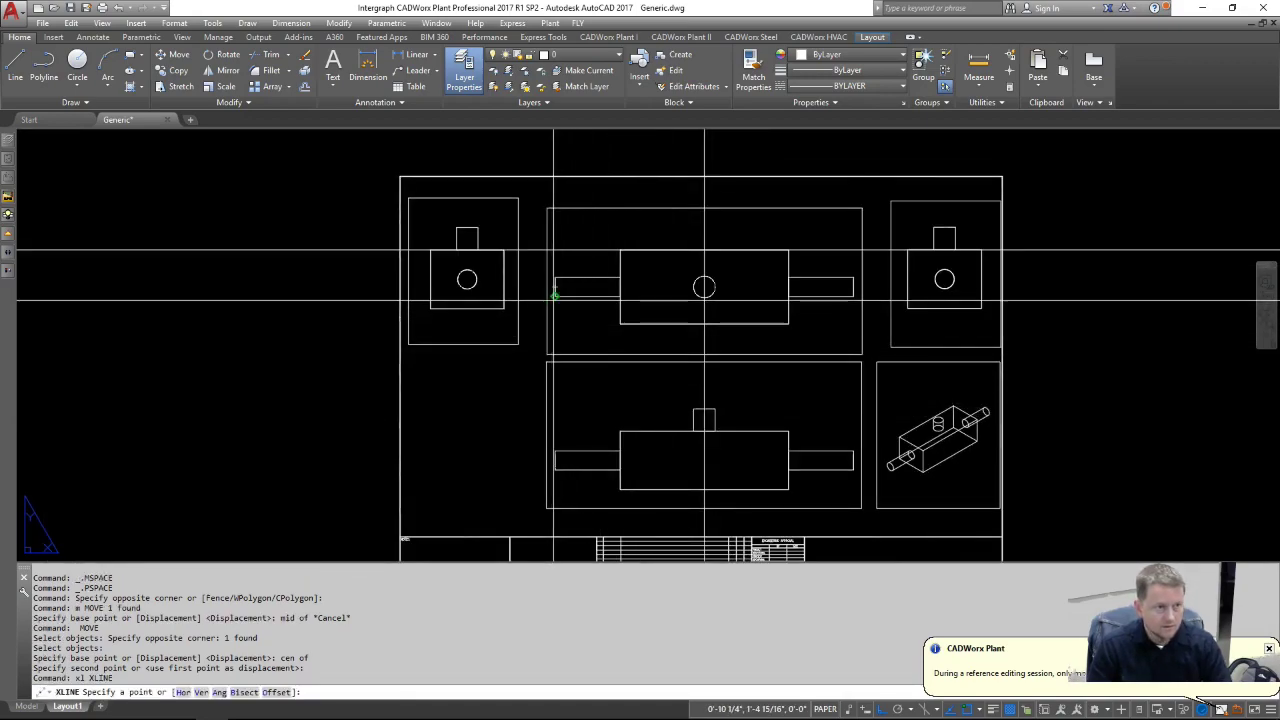
{"action": "left_click", "coordinate": [555, 287]}
{"action": "left_click", "coordinate": [558, 336]}
{"action": "key", "text": "Return"}
{"action": "key", "text": "Return"}
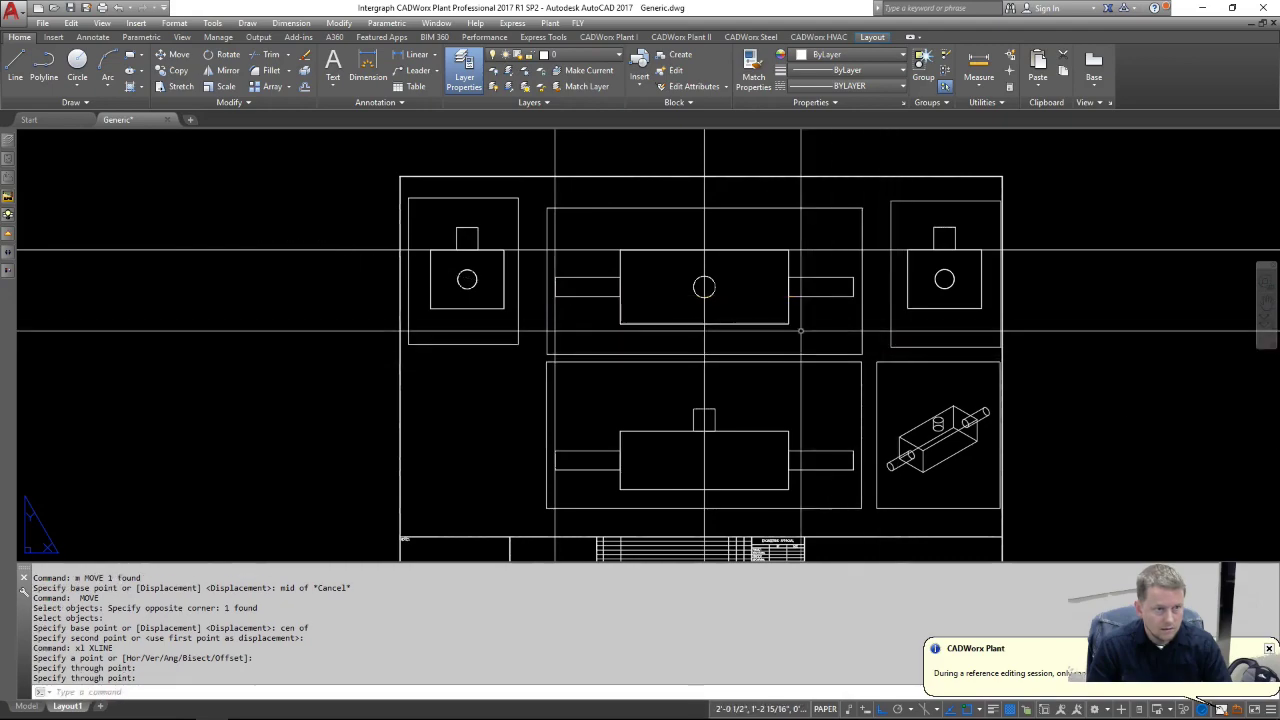
{"action": "left_click", "coordinate": [853, 291]}
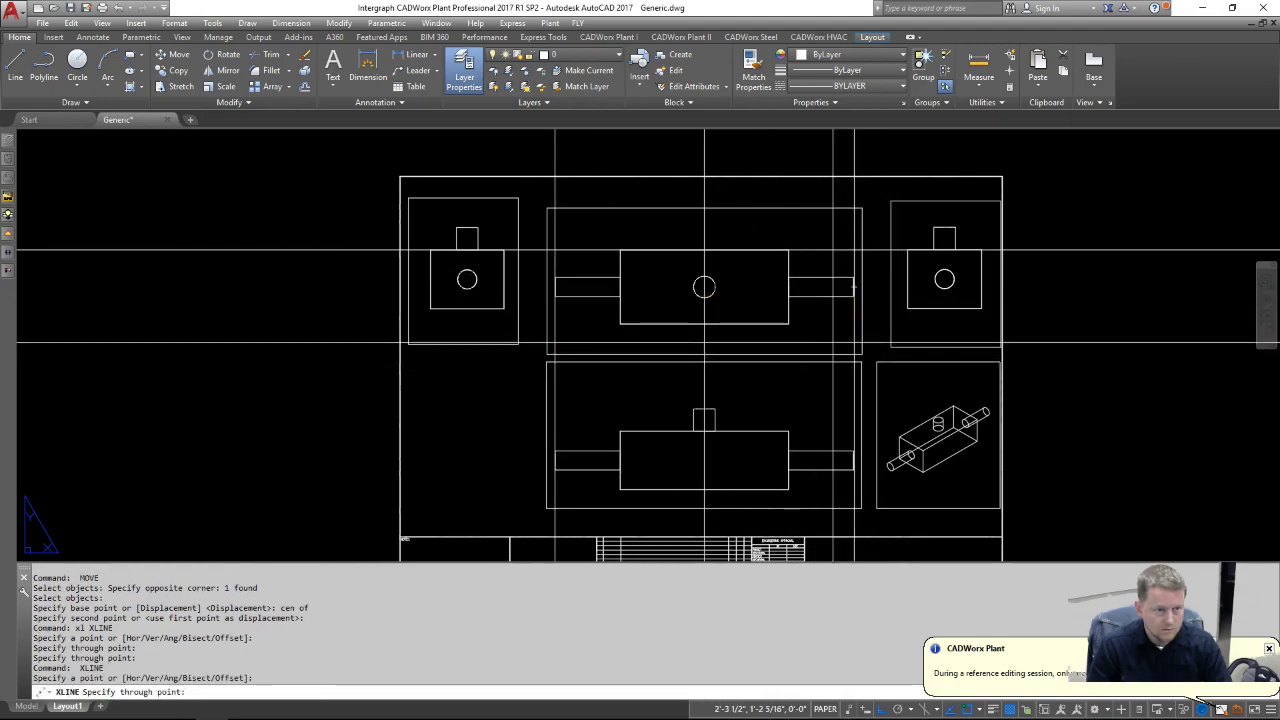
{"action": "left_click", "coordinate": [831, 330]}
{"action": "key", "text": "Return"}
Step: Erase the horizontal construction line and all three vertical construction lines from the layout
{"action": "scroll", "coordinate": [629, 438], "scroll_direction": "down", "scroll_amount": 2}
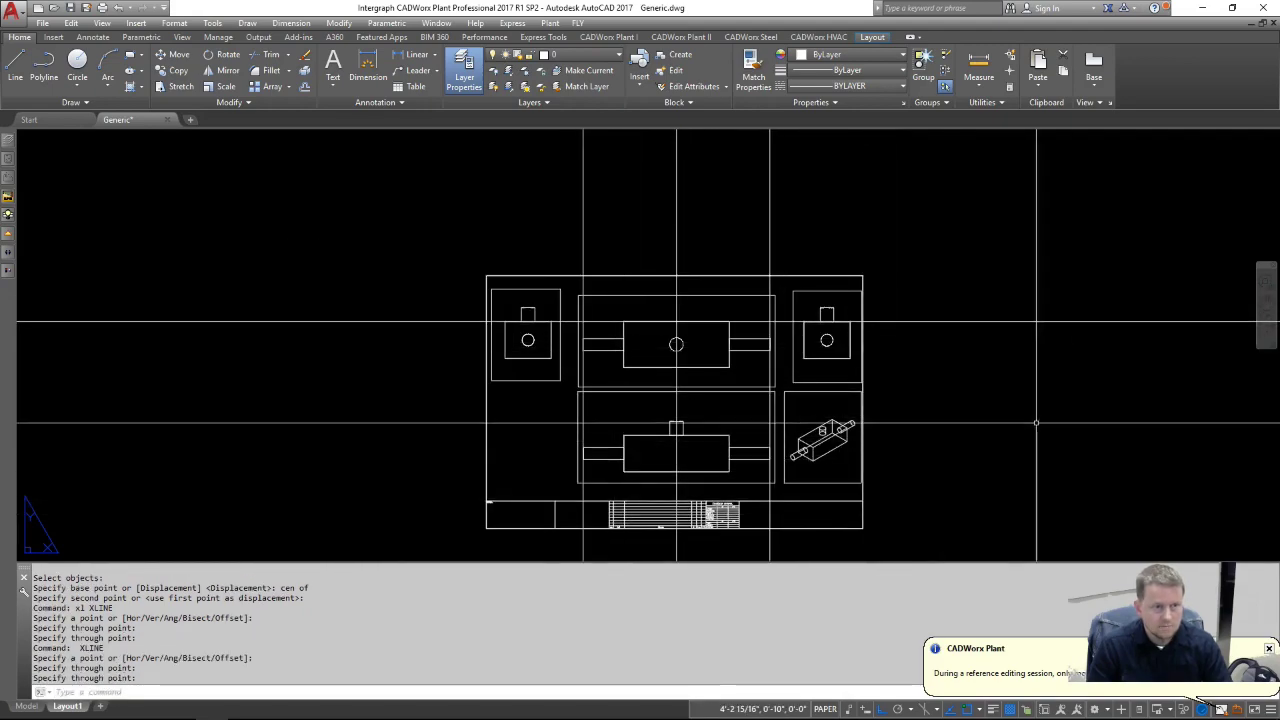
{"action": "left_click", "coordinate": [1094, 460]}
{"action": "left_click", "coordinate": [971, 229]}
{"action": "left_click", "coordinate": [866, 209]}
{"action": "left_click", "coordinate": [452, 158]}
{"action": "key", "text": "Delete"}
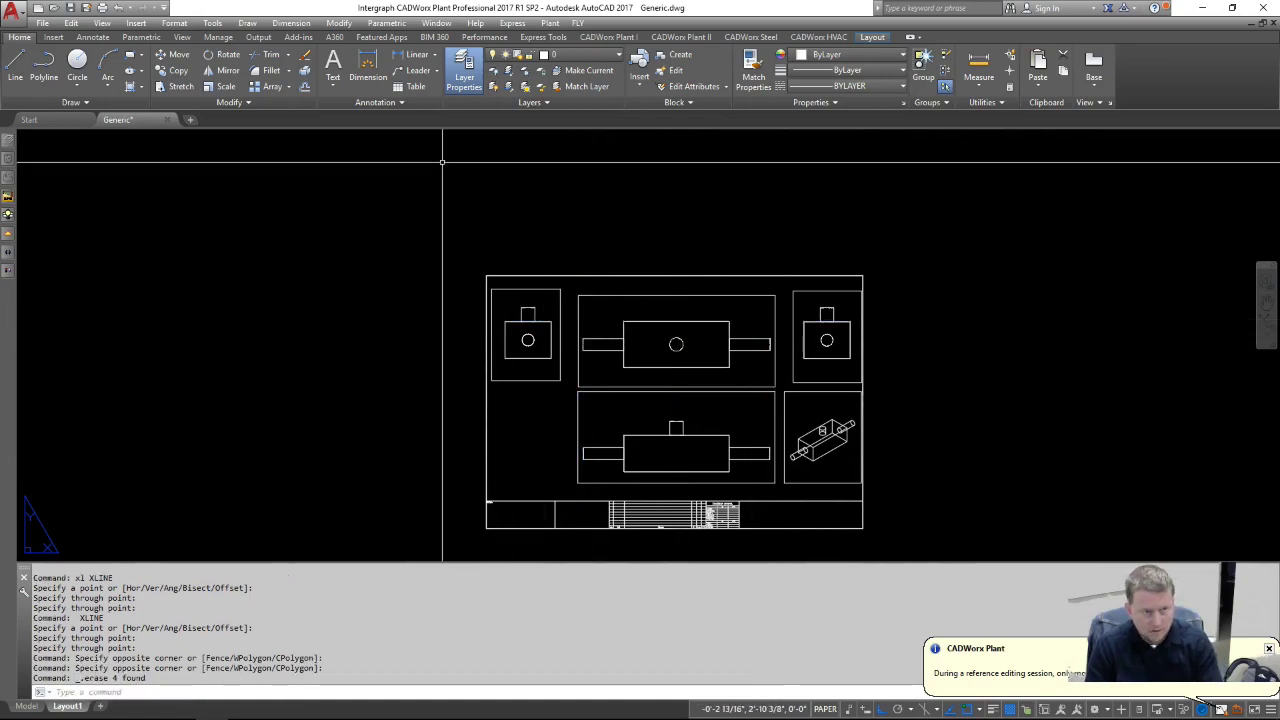
Step: Run the 2DREP command with the Viewports option on the left, top, right and front view viewports, leaving out the isometric one
{"action": "scroll", "coordinate": [775, 445], "scroll_direction": "up", "scroll_amount": 4}
{"action": "scroll", "coordinate": [775, 445], "scroll_direction": "down", "scroll_amount": 2}
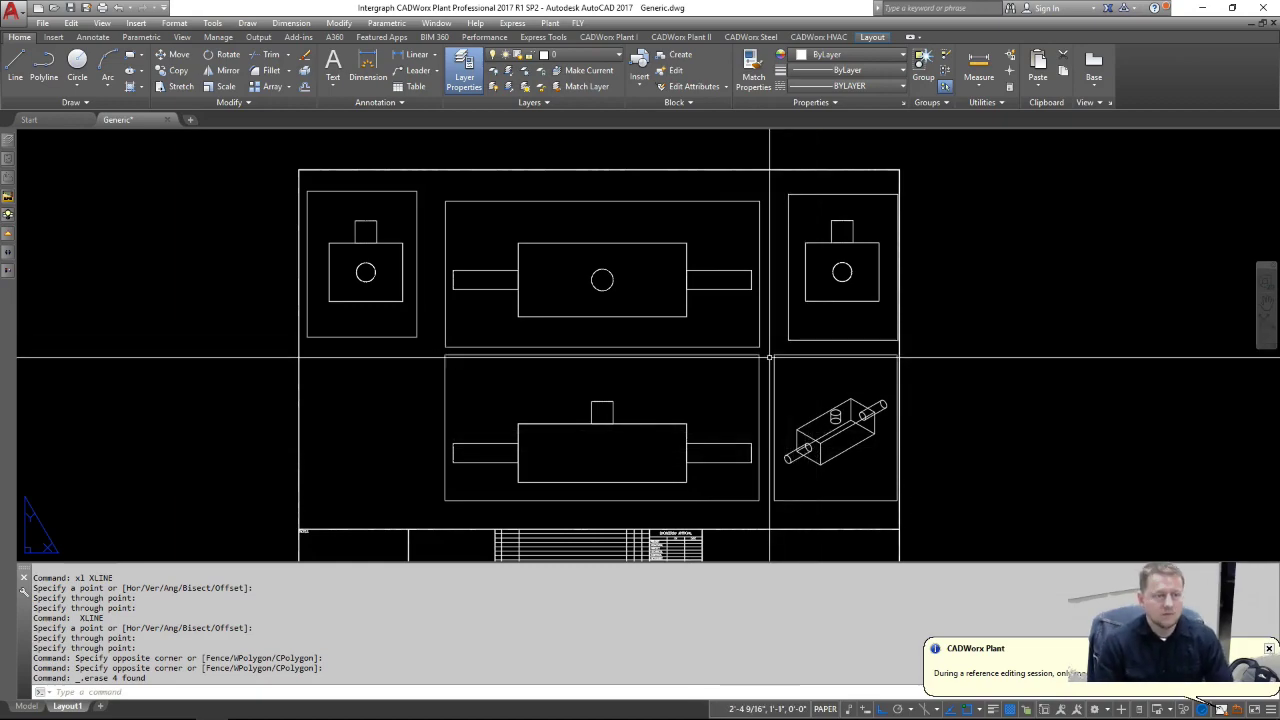
{"action": "type", "text": "rep"}
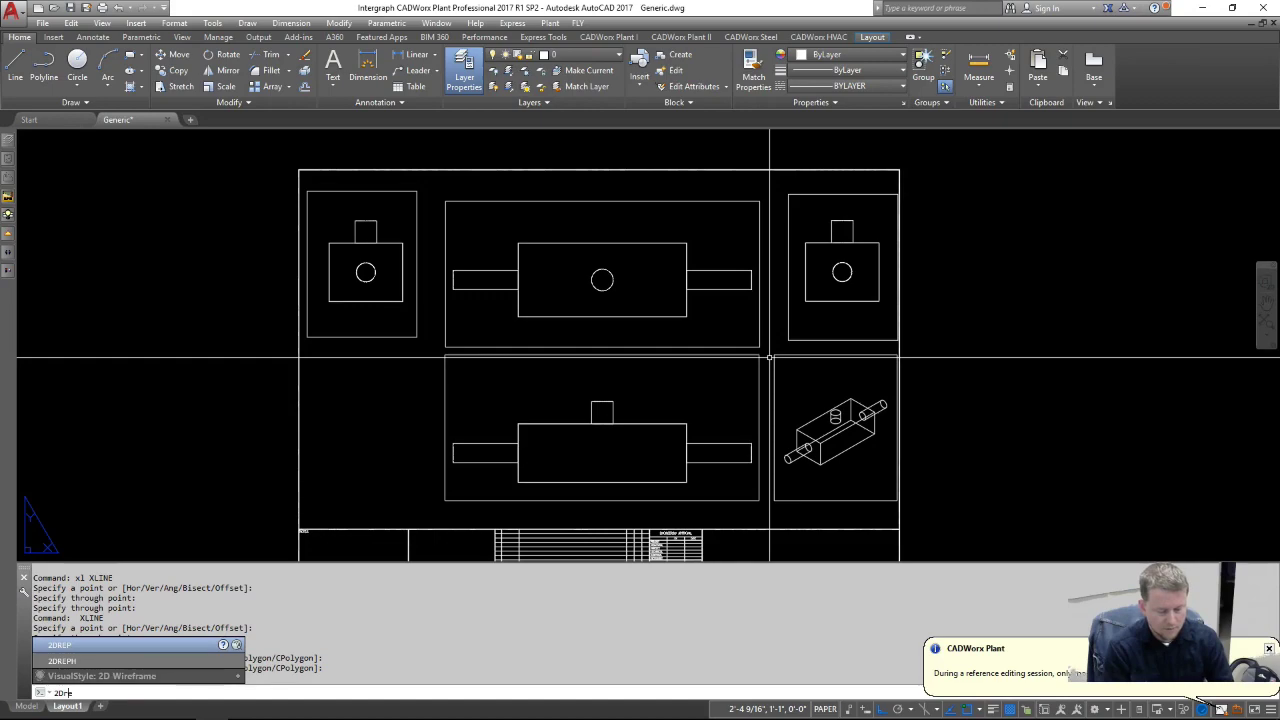
{"action": "key", "text": "Return"}
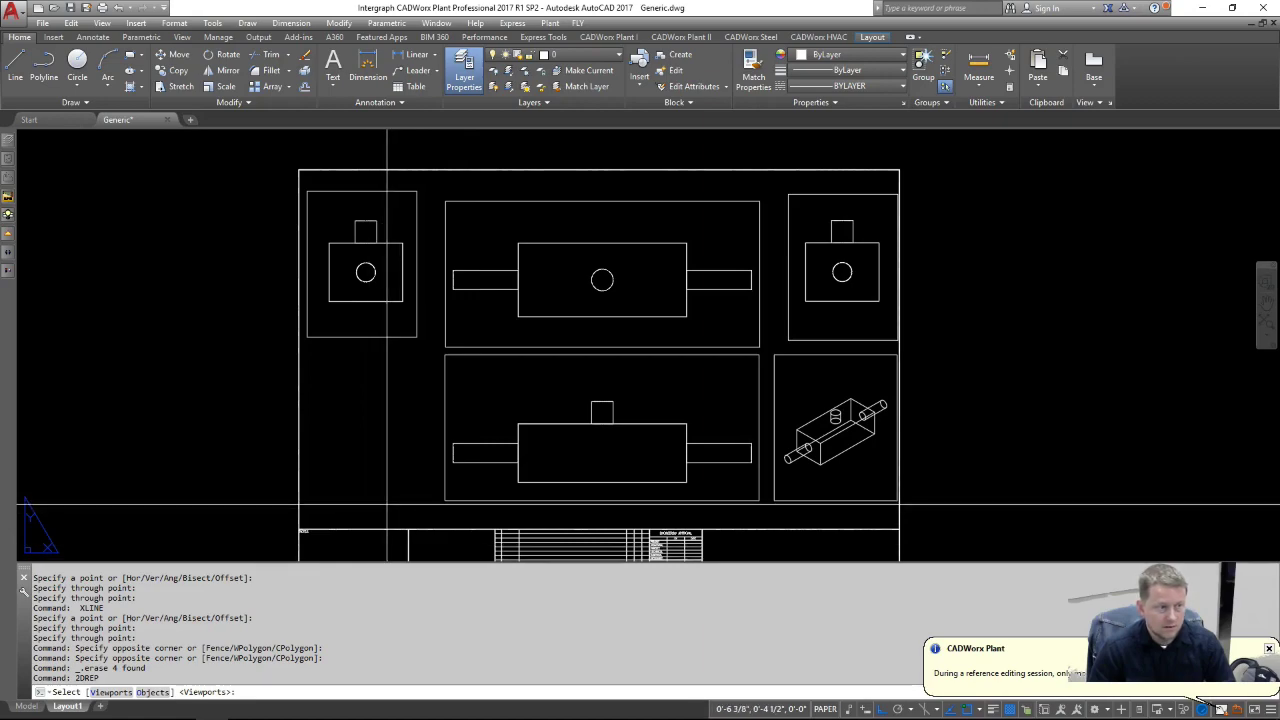
{"action": "key", "text": "Return"}
{"action": "left_click", "coordinate": [815, 320]}
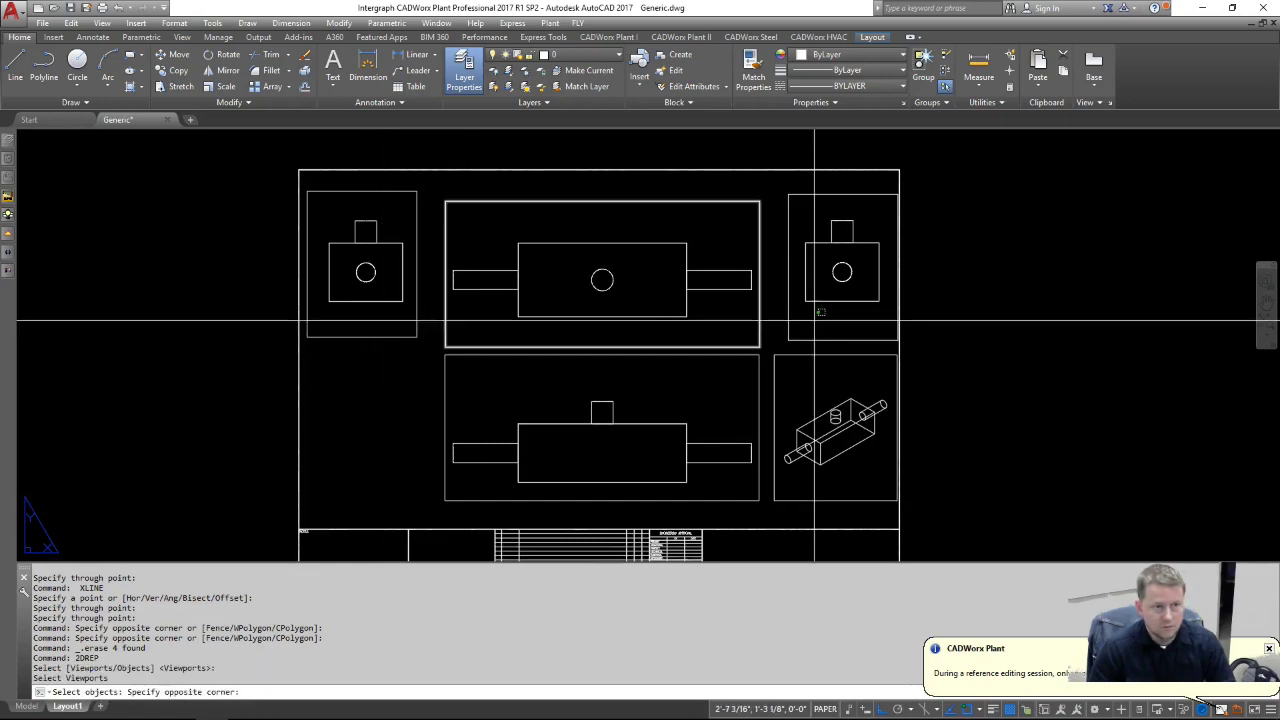
{"action": "left_click", "coordinate": [344, 257]}
{"action": "left_click", "coordinate": [569, 383]}
{"action": "left_click", "coordinate": [495, 317]}
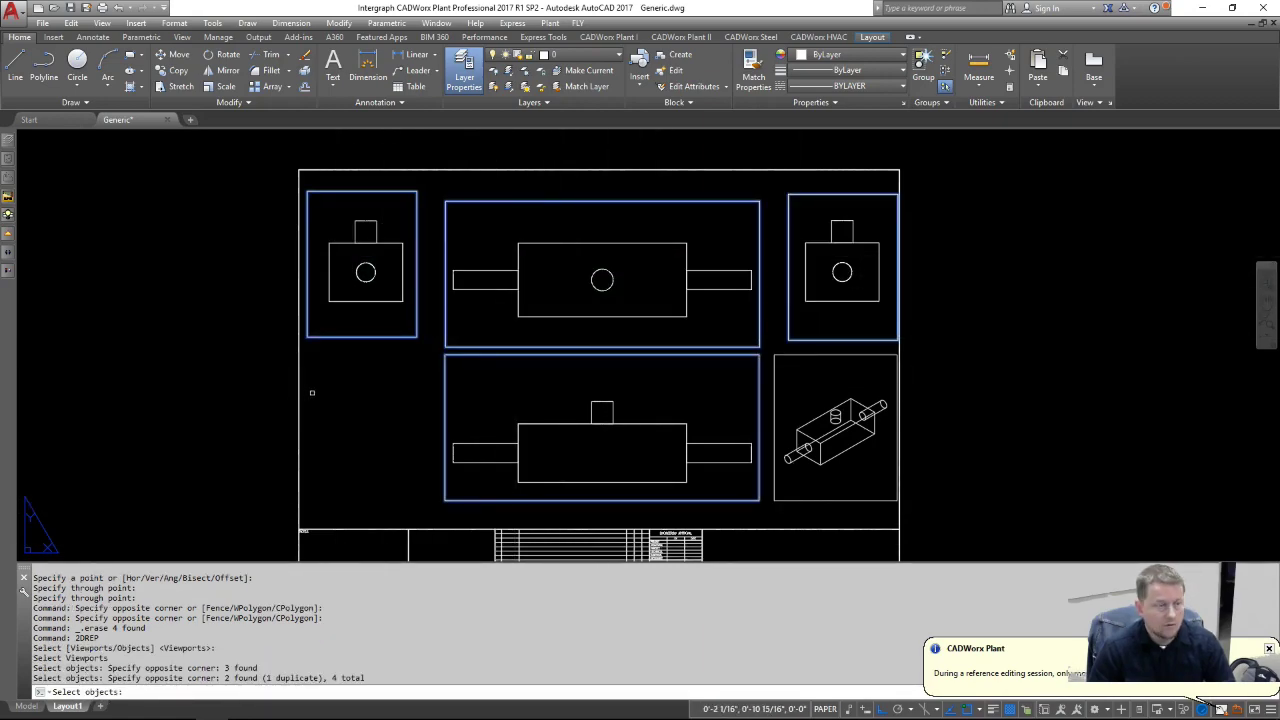
{"action": "key", "text": "Return"}
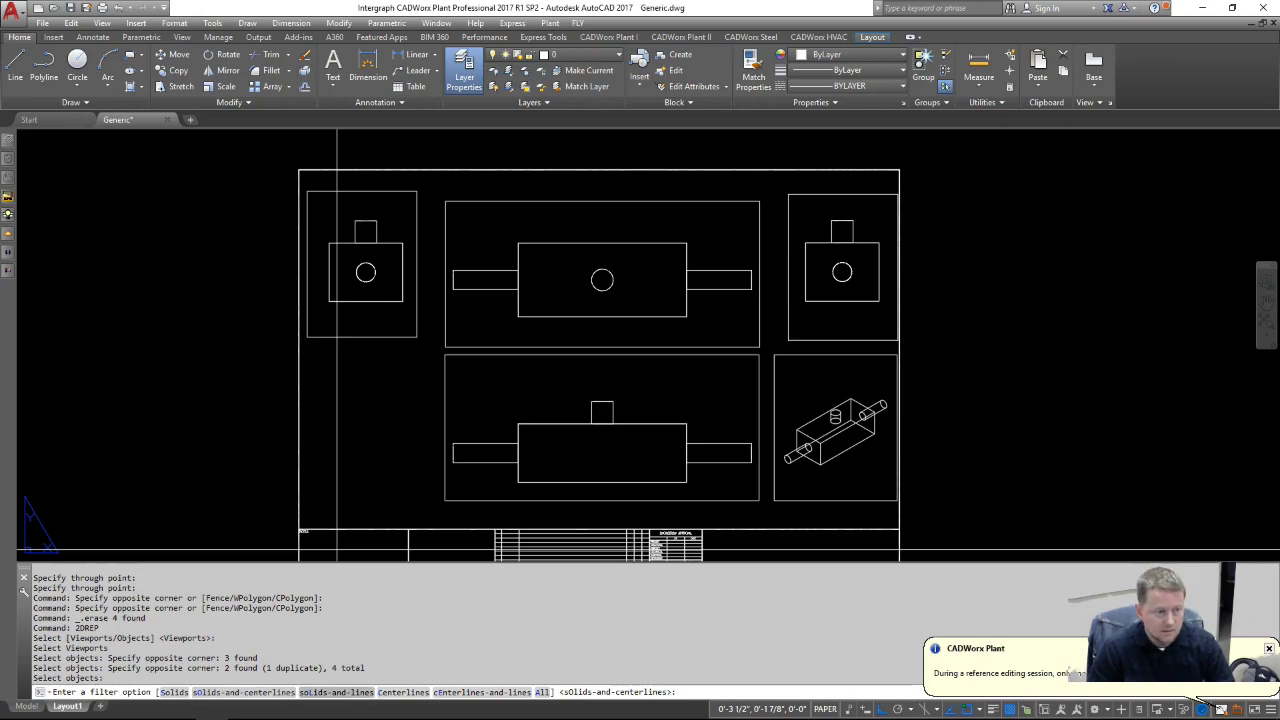
Step: Generate the 2D representation with the soLids-and-lines filter and accept Yes for turning the viewports off
{"action": "type", "text": "L"}
{"action": "key", "text": "Return"}
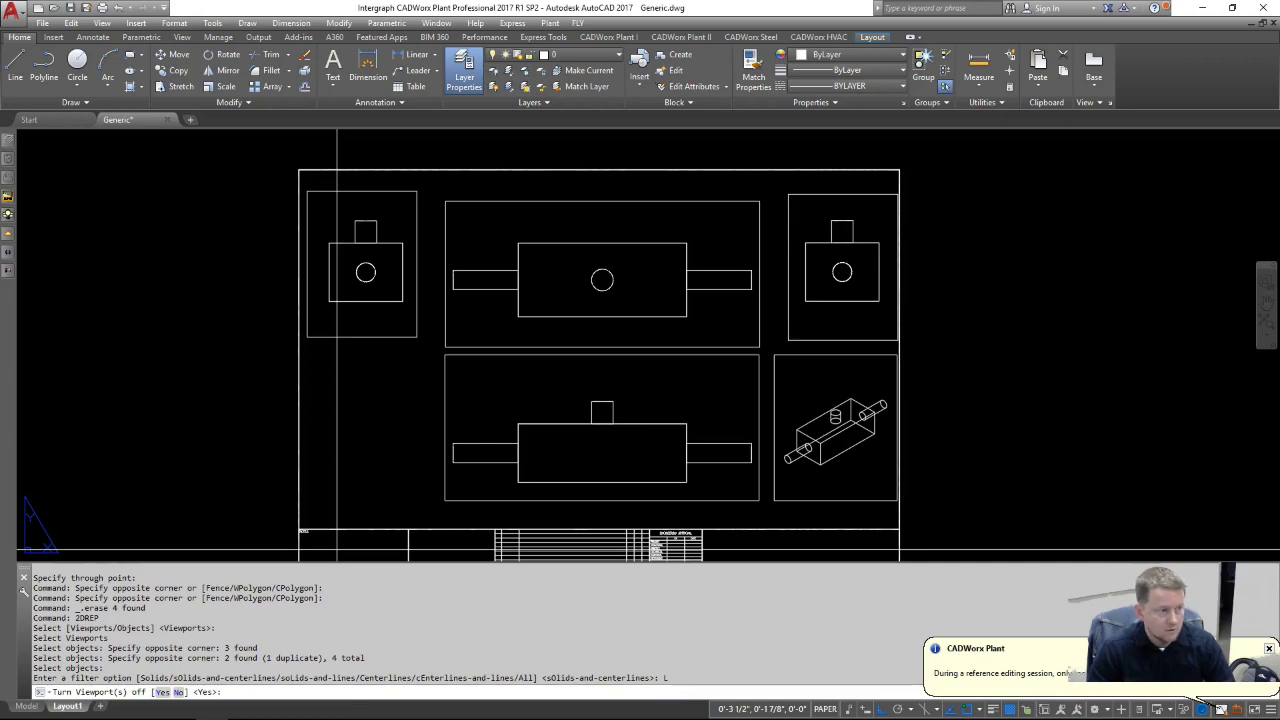
{"action": "key", "text": "Return"}
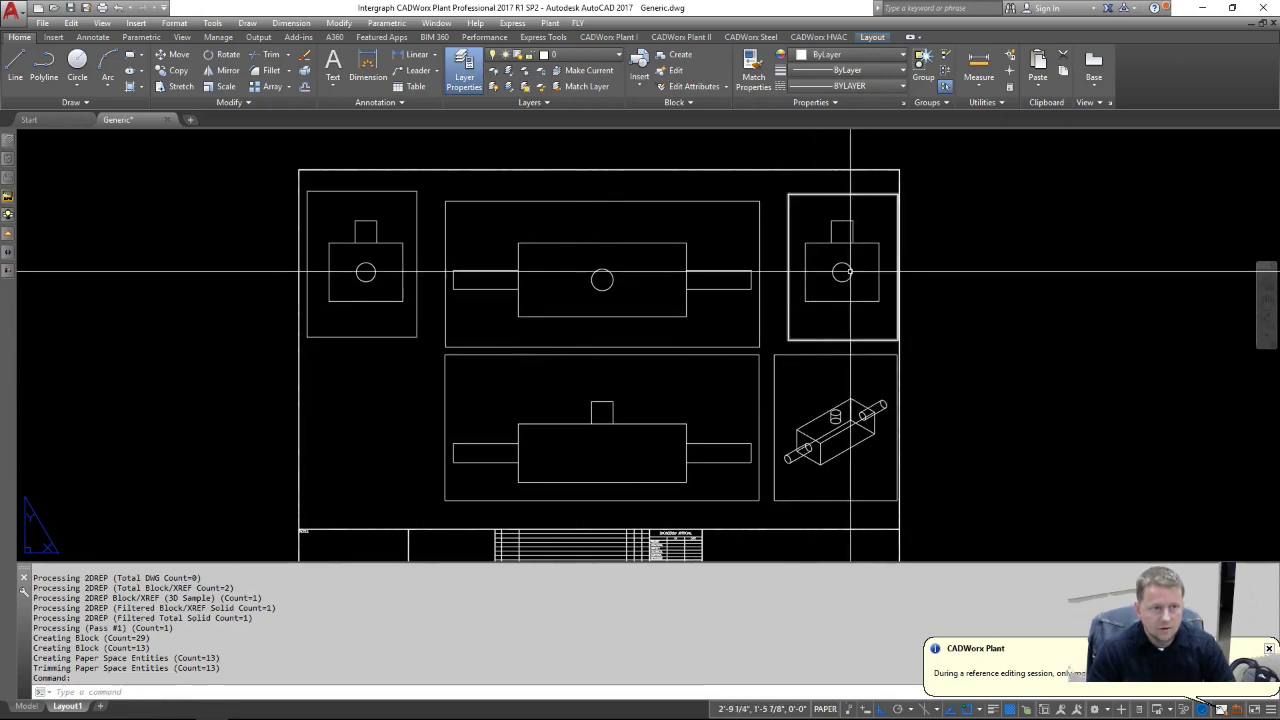
Step: Erase the frames of the left, top, right and front view viewports, leaving out the isometric one
{"action": "scroll", "coordinate": [709, 424], "scroll_direction": "down", "scroll_amount": 2}
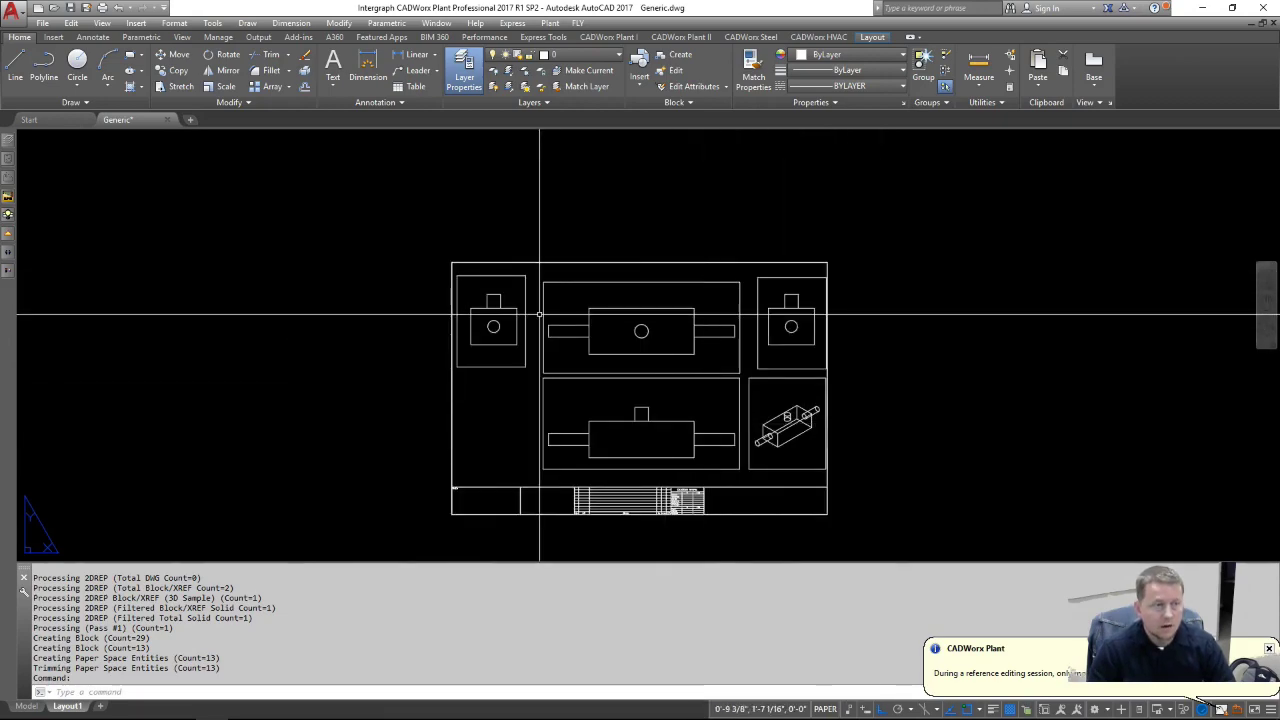
{"action": "scroll", "coordinate": [762, 343], "scroll_direction": "up", "scroll_amount": 4}
{"action": "left_click", "coordinate": [777, 376]}
{"action": "left_click", "coordinate": [674, 384]}
{"action": "left_click", "coordinate": [664, 452]}
{"action": "left_click", "coordinate": [610, 422]}
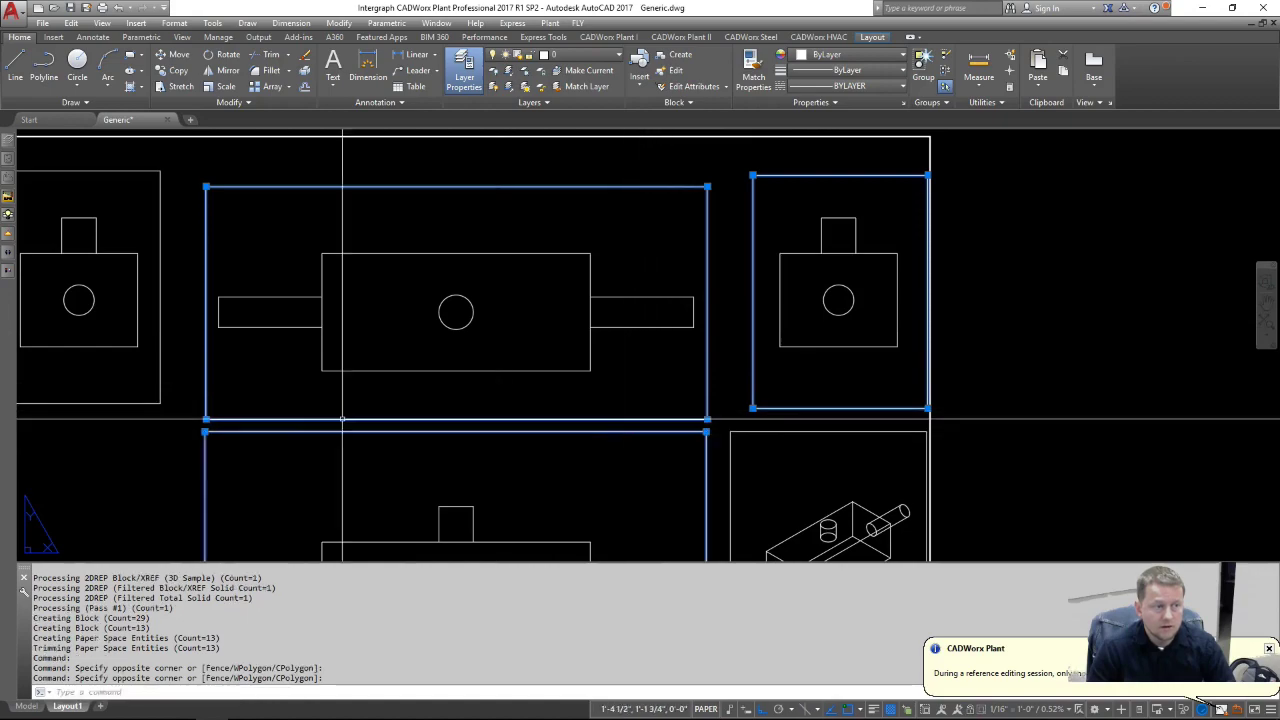
{"action": "left_click", "coordinate": [172, 428]}
{"action": "left_click", "coordinate": [132, 397]}
{"action": "key", "text": "Delete"}
{"action": "scroll", "coordinate": [386, 386], "scroll_direction": "down", "scroll_amount": 3}
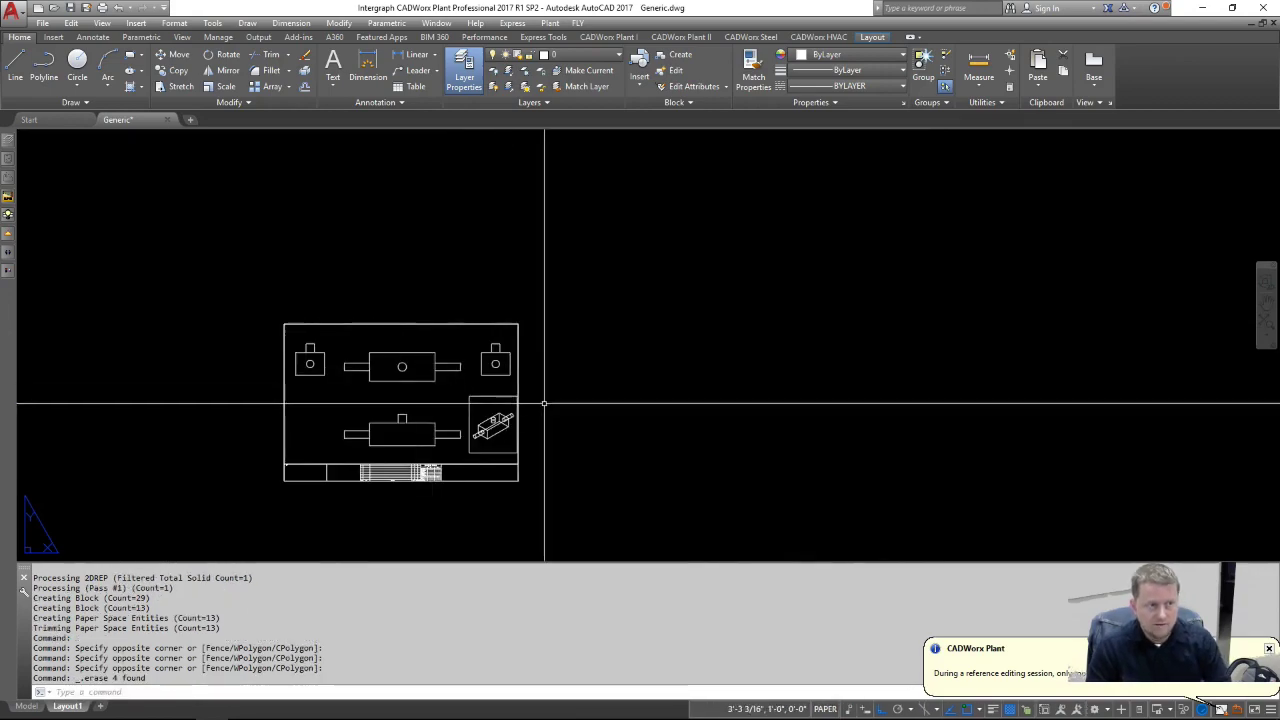
Step: Move the lower edge line of the box in the top view a short distance downwards
{"action": "scroll", "coordinate": [304, 376], "scroll_direction": "up", "scroll_amount": 2}
{"action": "left_click", "coordinate": [584, 396]}
{"action": "left_click", "coordinate": [541, 375]}
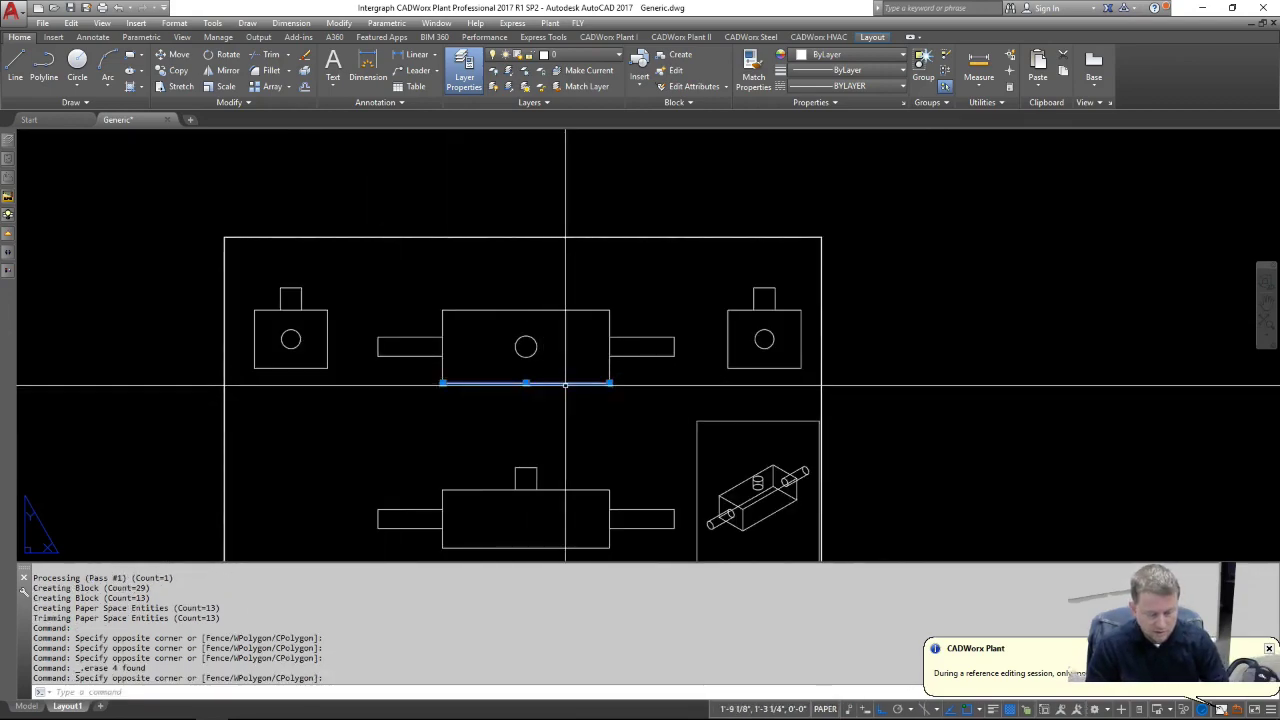
{"action": "type", "text": "m"}
{"action": "key", "text": "Return"}
{"action": "left_click", "coordinate": [640, 397]}
{"action": "left_click", "coordinate": [638, 429]}
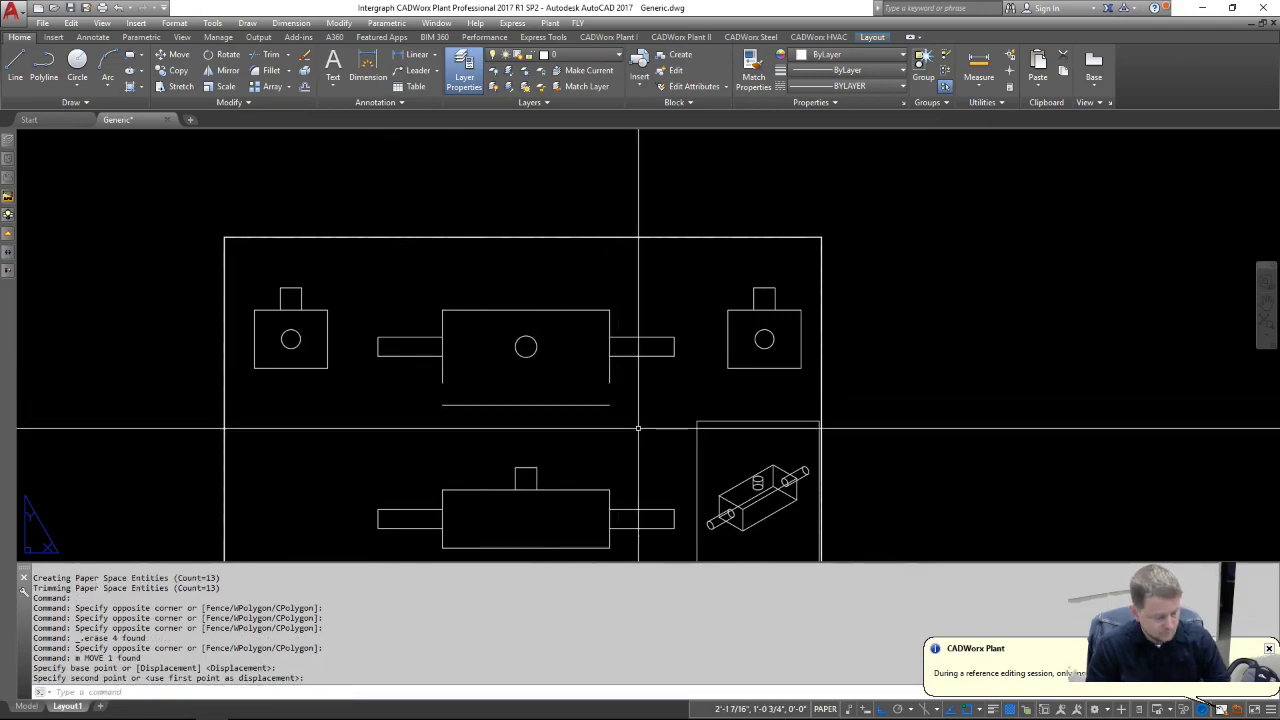
Step: Undo the line move and the erasing of the four viewport frames
{"action": "key", "text": "ctrl+z"}
{"action": "key", "text": "ctrl+z"}
{"action": "key", "text": "ctrl+z"}
{"action": "key", "text": "ctrl+z"}
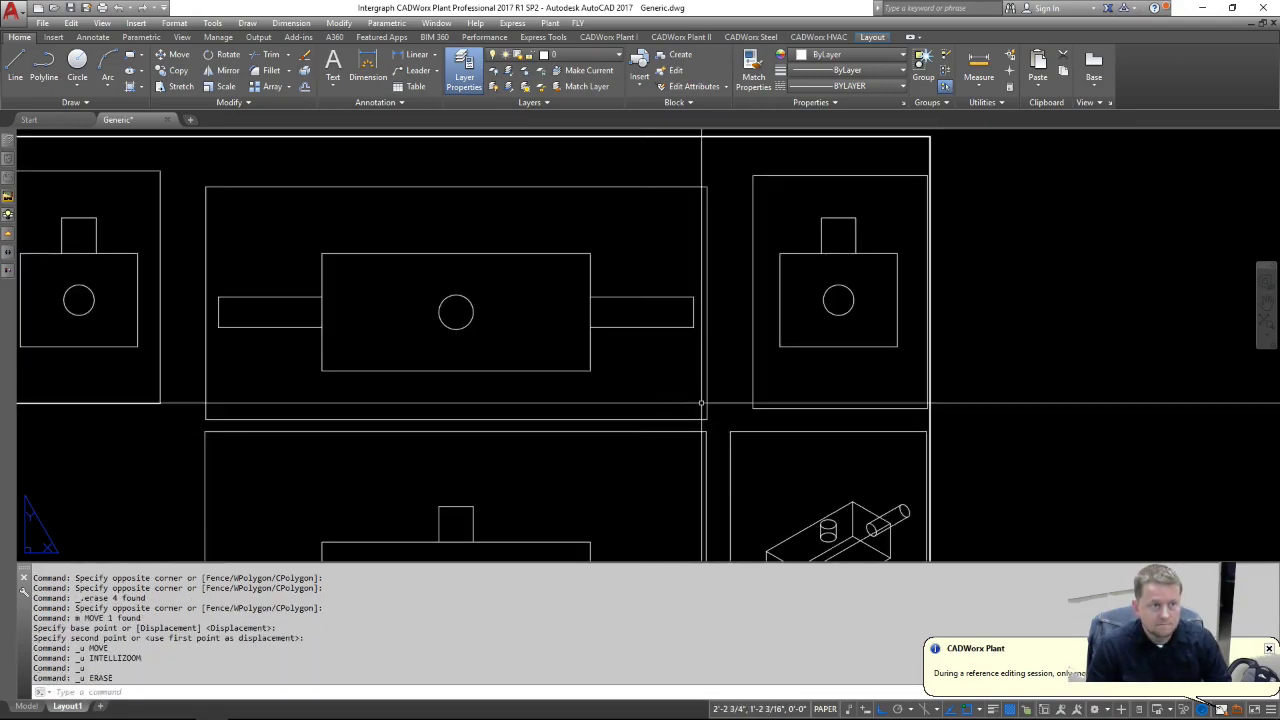
Step: Erase the generated 2D linework inside the left, top, right and front view viewports, keeping the viewport frames
{"action": "scroll", "coordinate": [700, 400], "scroll_direction": "down", "scroll_amount": 3}
{"action": "scroll", "coordinate": [459, 352], "scroll_direction": "up", "scroll_amount": 2}
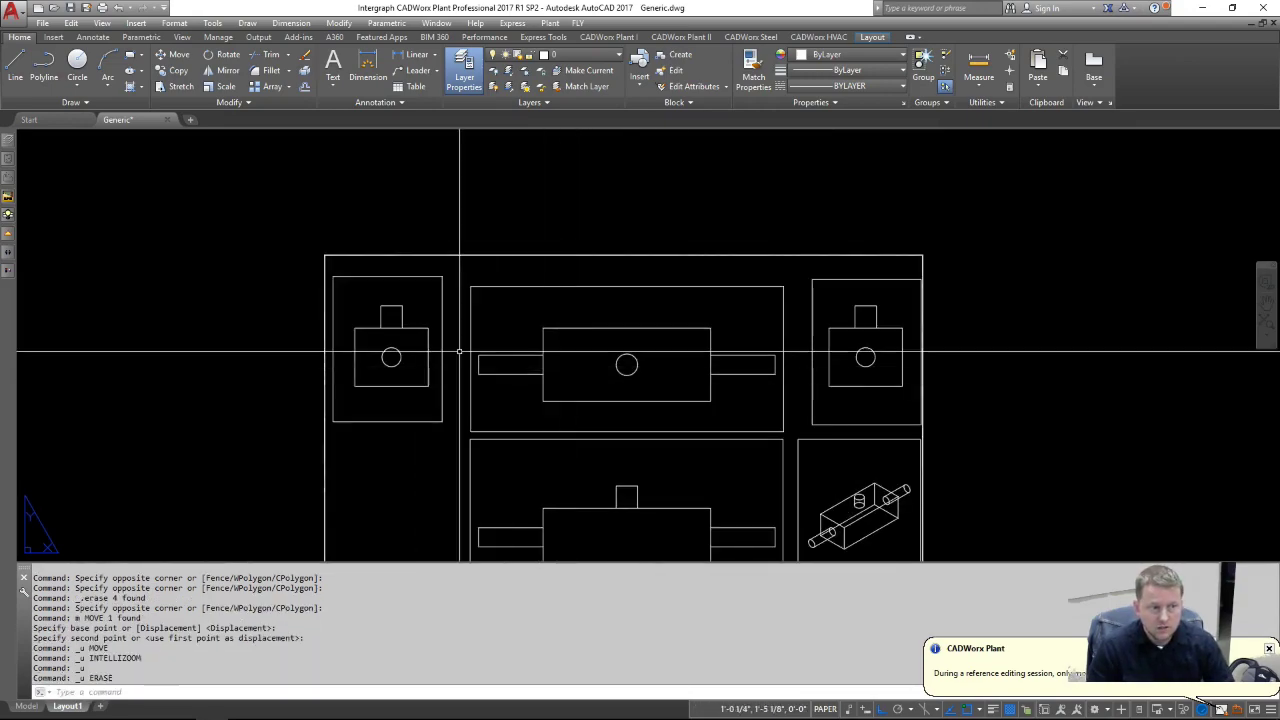
{"action": "left_click", "coordinate": [306, 286]}
{"action": "left_click", "coordinate": [1007, 422]}
{"action": "key", "text": "Delete"}
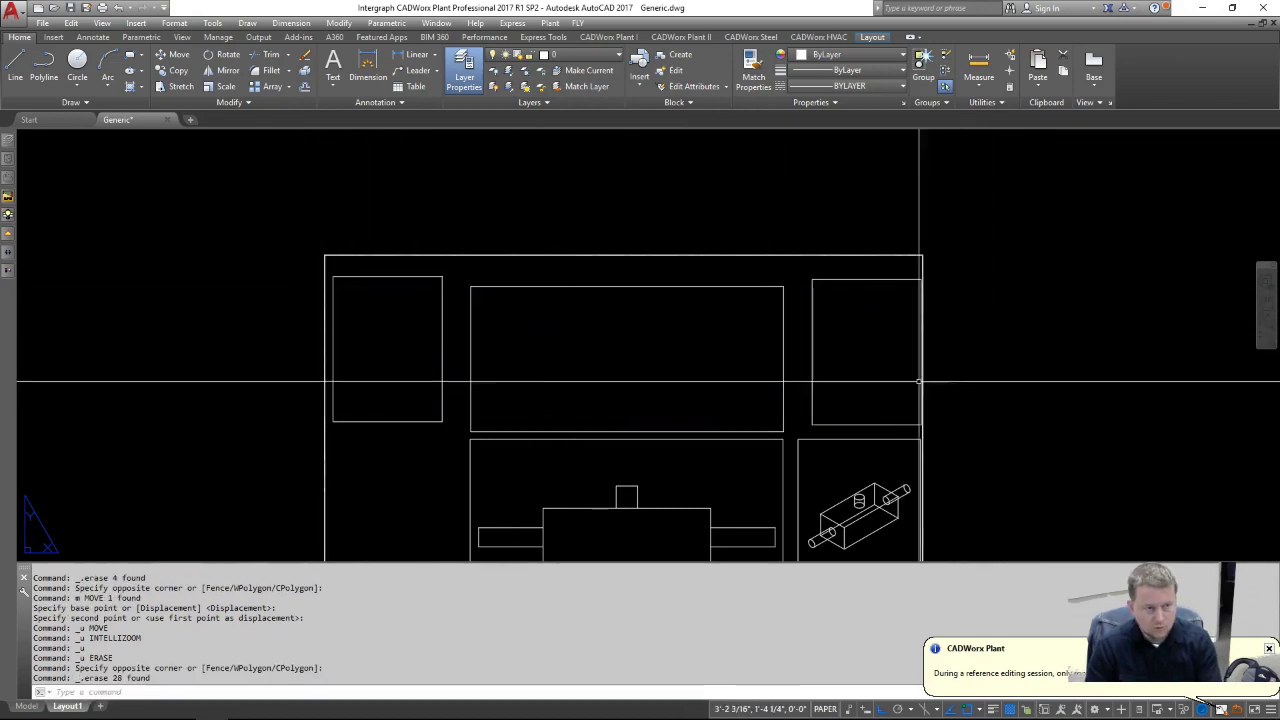
{"action": "middle_click_drag", "start_coordinate": [520, 553], "coordinate": [732, 439]}
{"action": "left_click", "coordinate": [638, 361]}
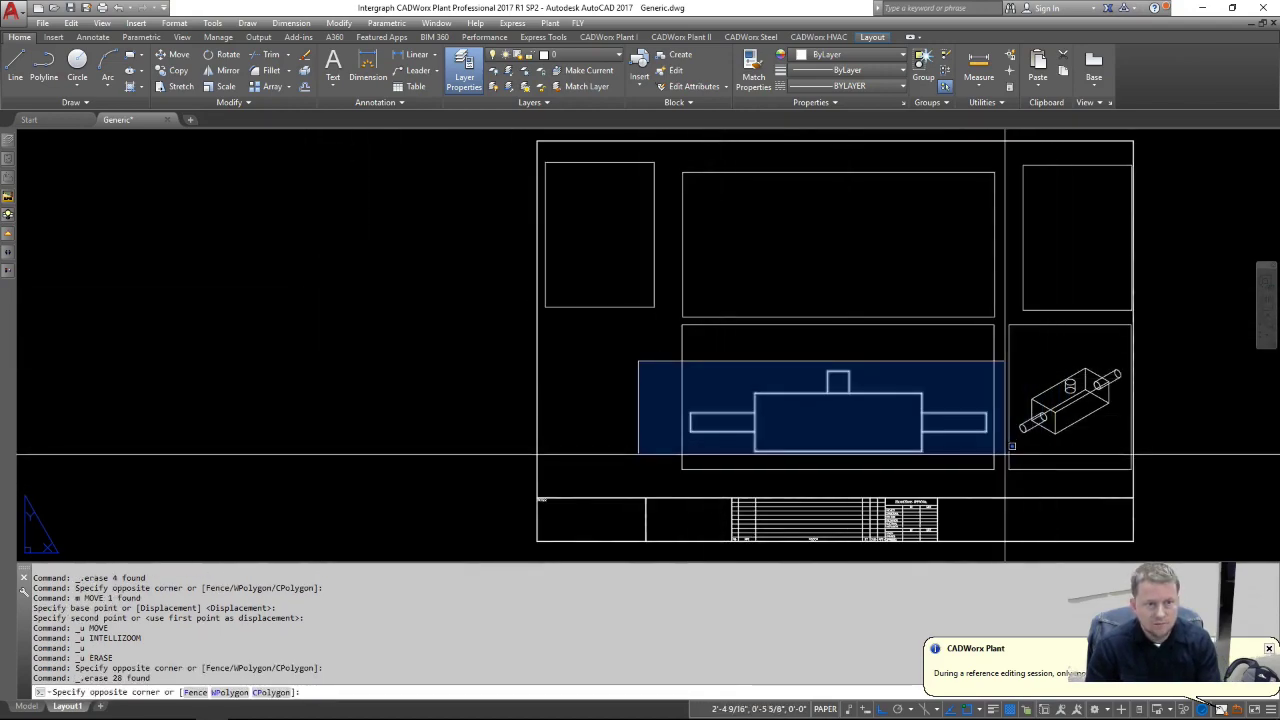
{"action": "left_click", "coordinate": [1006, 458]}
{"action": "key", "text": "Delete"}
Step: Set the On property to Yes for the left, top, right and front view viewports, and clear the selection
{"action": "left_click", "coordinate": [1073, 268]}
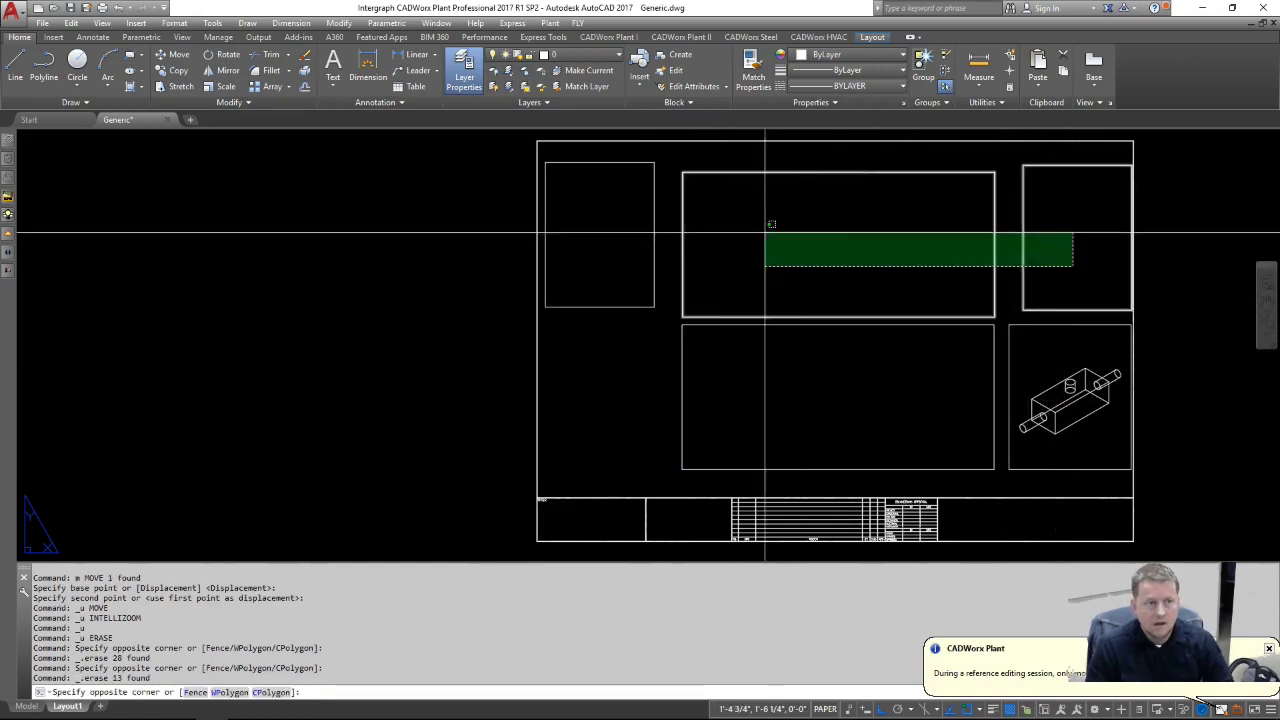
{"action": "left_click", "coordinate": [630, 215]}
{"action": "left_click", "coordinate": [763, 354]}
{"action": "left_click", "coordinate": [622, 335]}
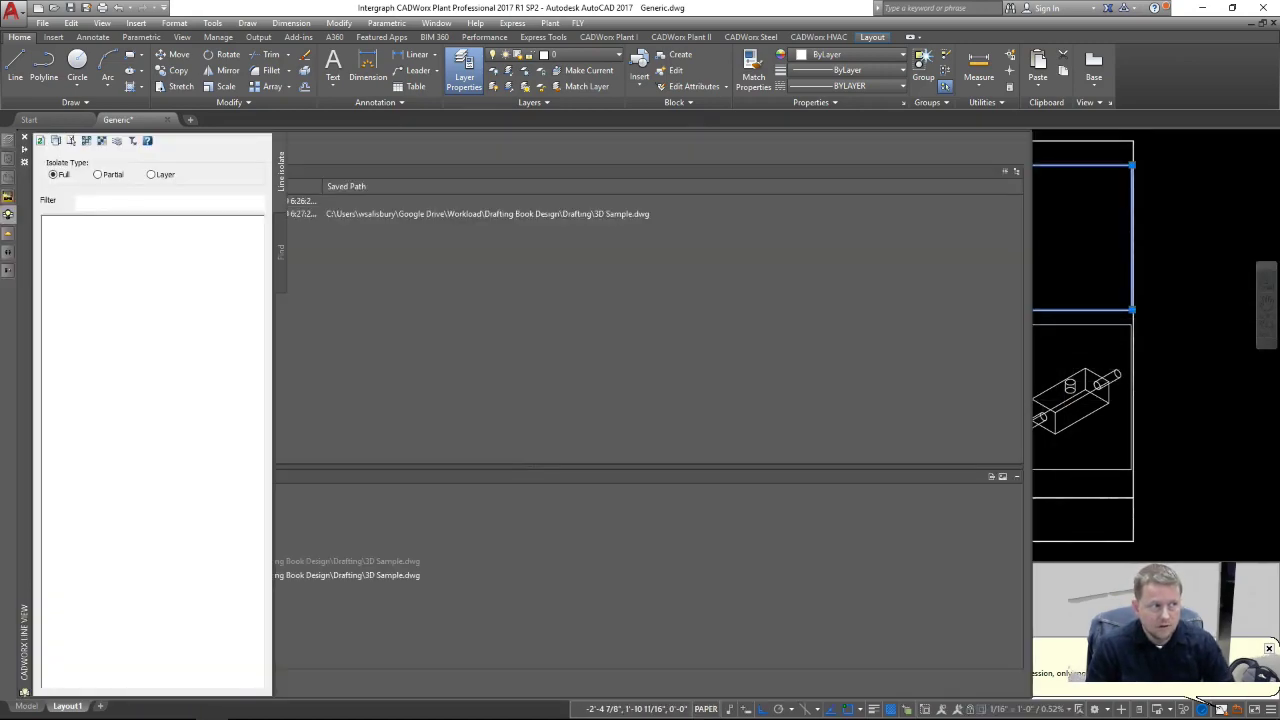
{"action": "mouse_move", "coordinate": [8, 214]}
{"action": "mouse_move", "coordinate": [8, 159]}
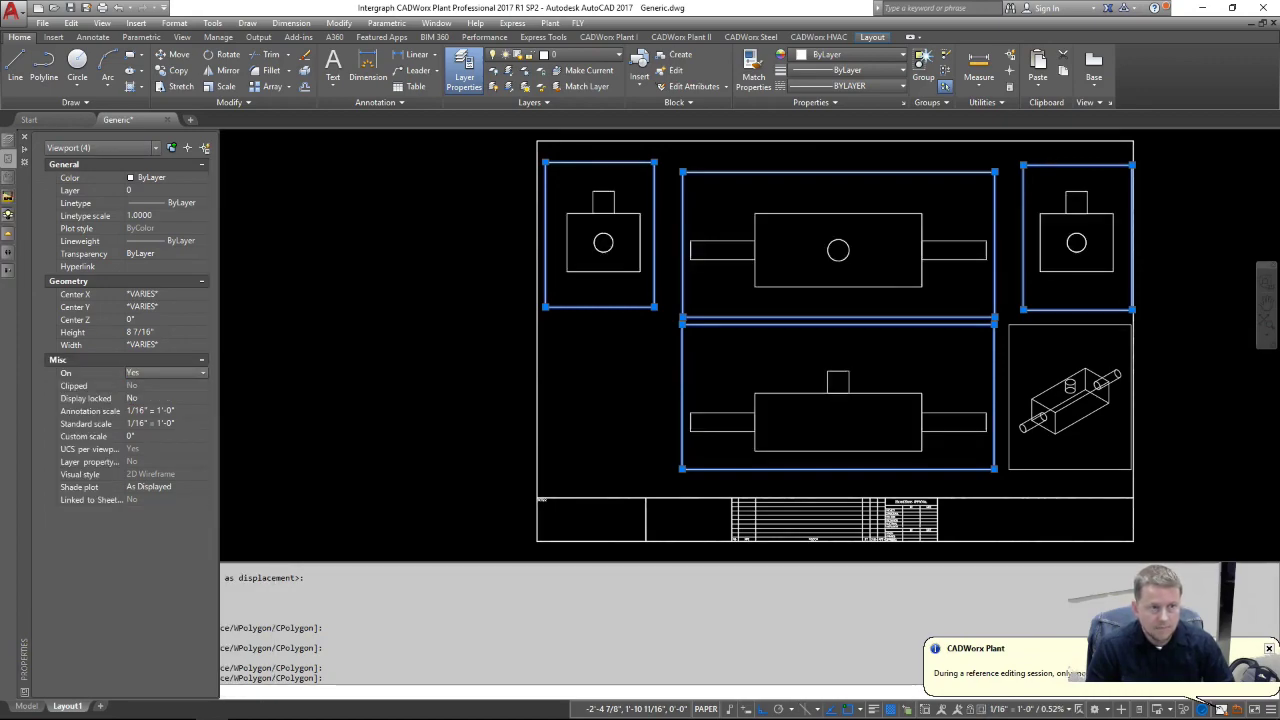
{"action": "key", "text": "Escape"}
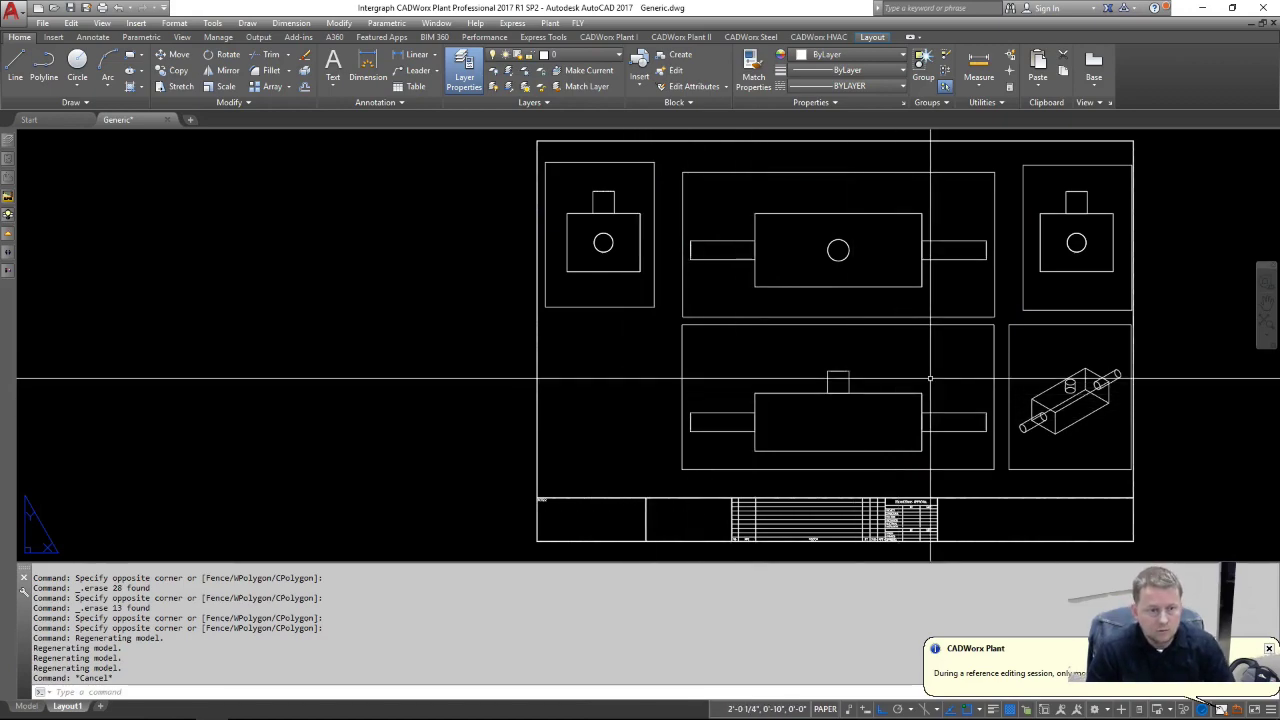